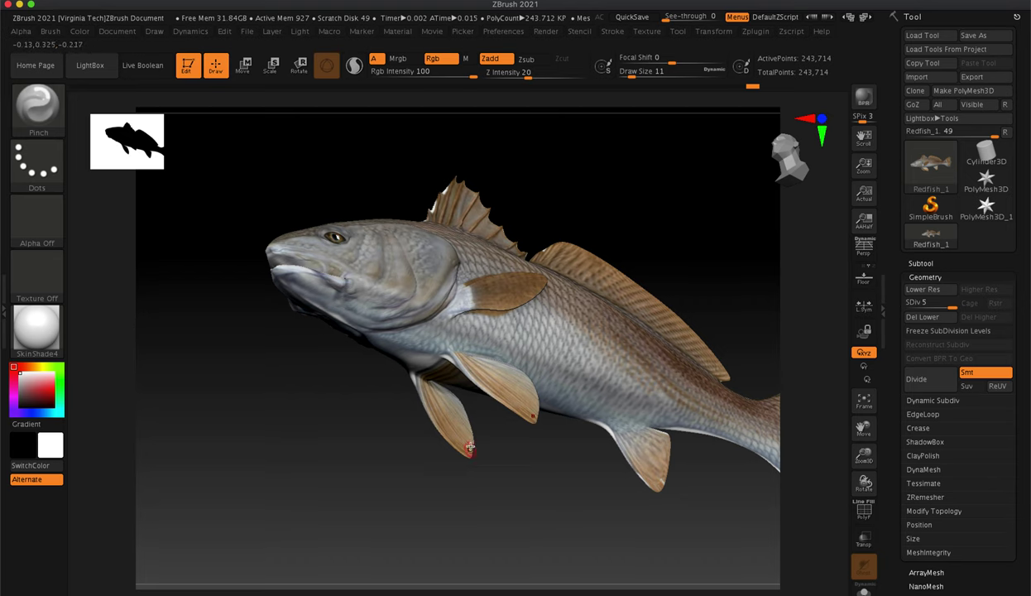
Switch to the Standard brush and change the redfish's material to MatCap Red Wax.
{"action": "left_click_drag", "start_coordinate": [552, 472], "coordinate": [496, 490]}
{"action": "left_click_drag", "start_coordinate": [329, 488], "coordinate": [382, 458]}
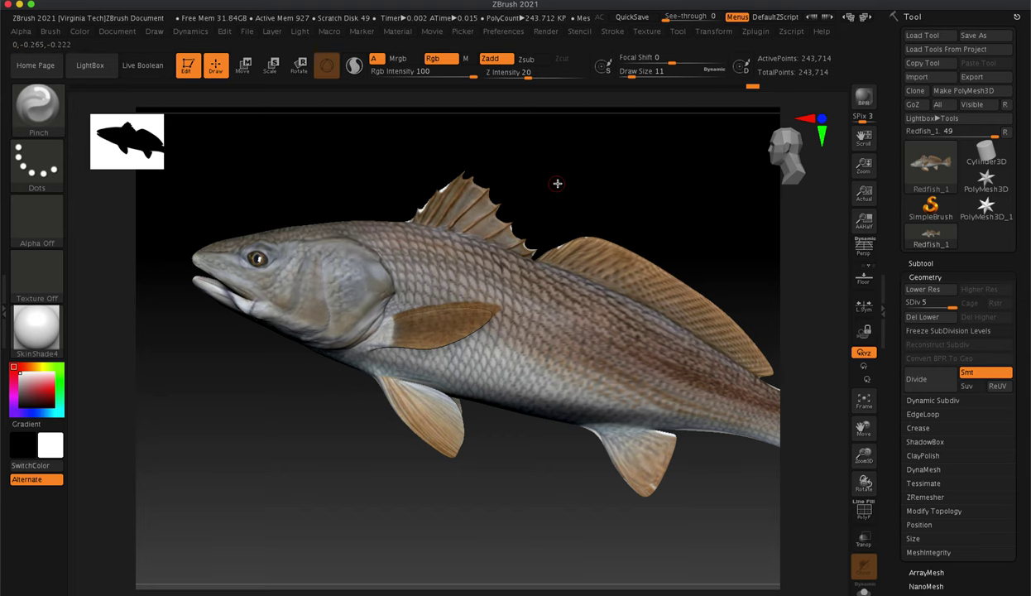
{"action": "mouse_move", "coordinate": [622, 198]}
{"action": "left_mouse_down", "text": "shift"}
{"action": "mouse_move", "coordinate": [647, 196]}
{"action": "mouse_move", "coordinate": [625, 196]}
{"action": "left_mouse_up", "text": "shift"}
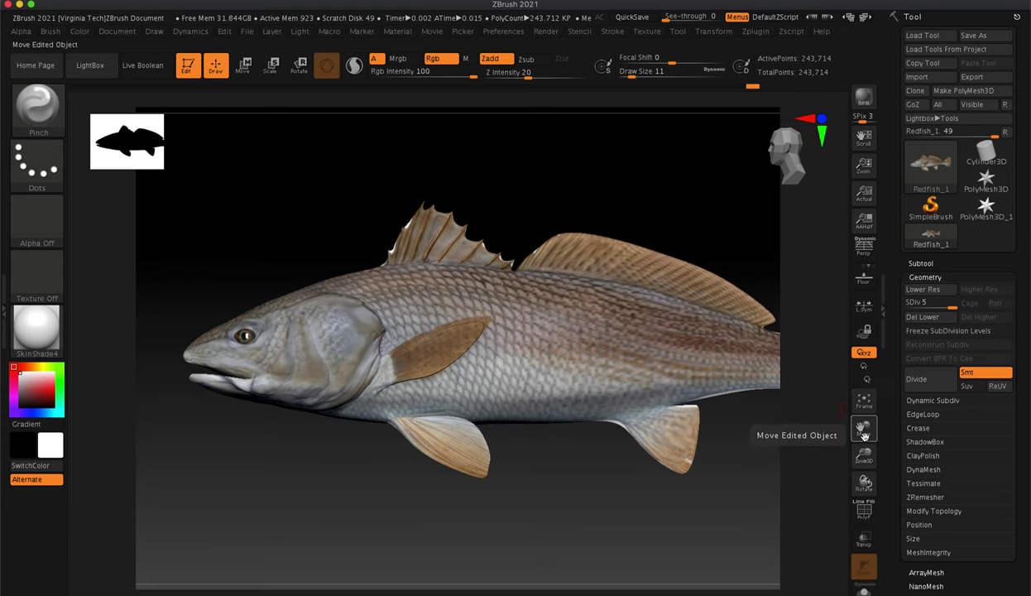
{"action": "left_click_drag", "start_coordinate": [863, 428], "coordinate": [815, 436]}
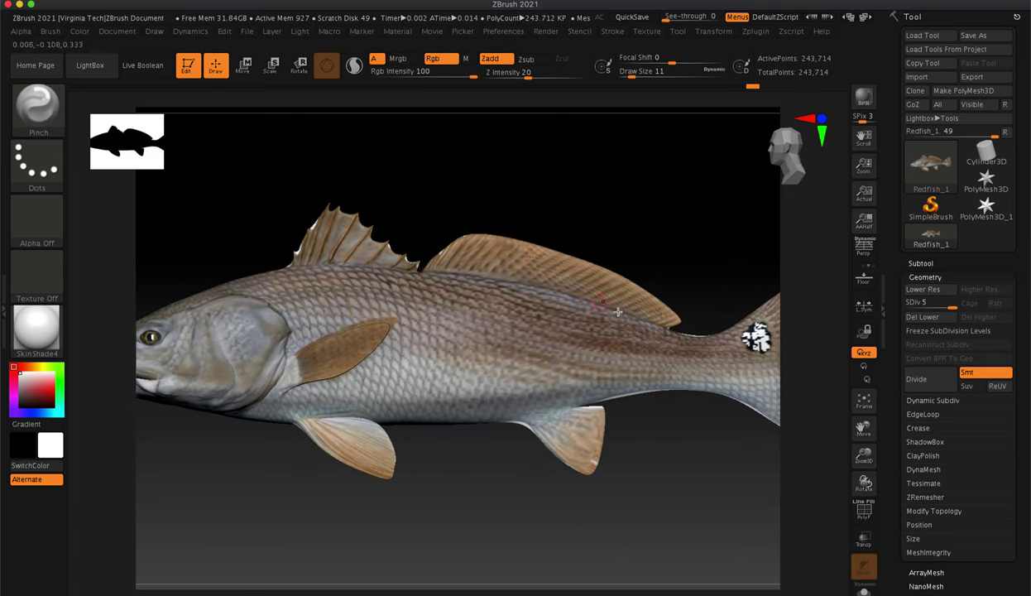
{"action": "left_click_drag", "start_coordinate": [863, 454], "coordinate": [864, 483]}
{"action": "left_click_drag", "start_coordinate": [864, 432], "coordinate": [771, 459]}
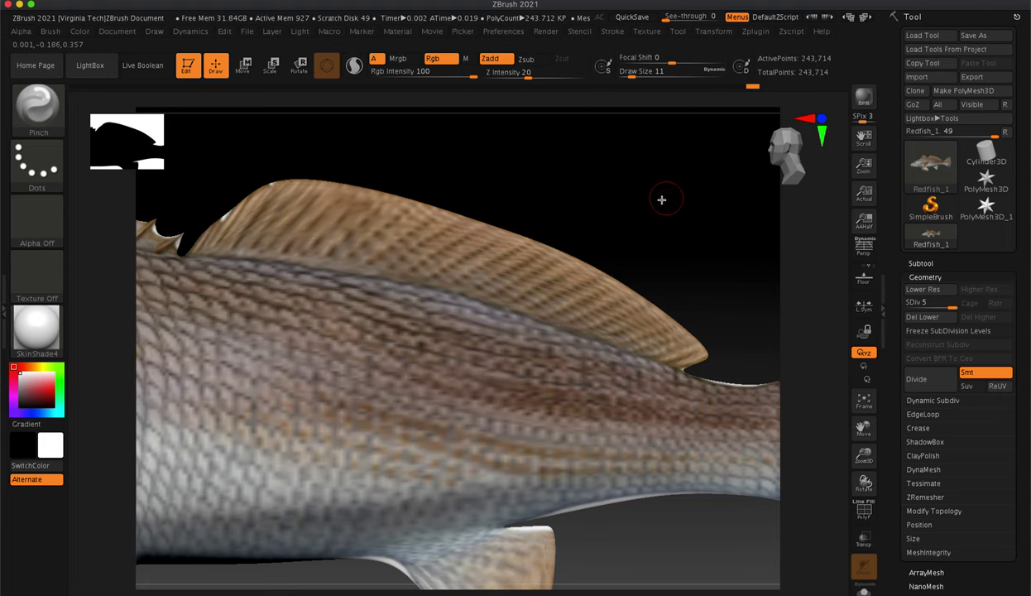
{"action": "left_click", "coordinate": [32, 111]}
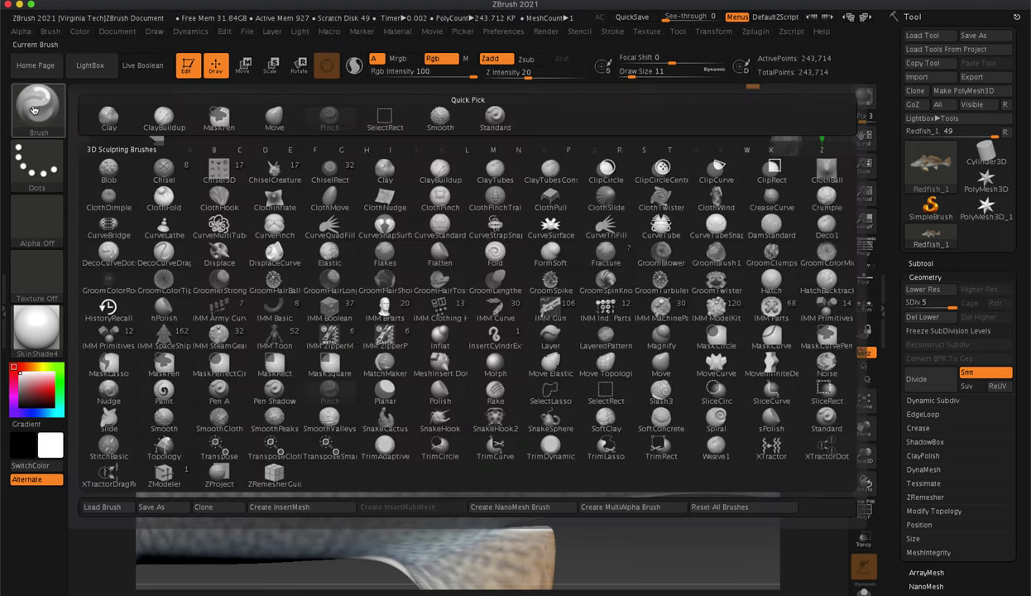
{"action": "left_click", "coordinate": [494, 116]}
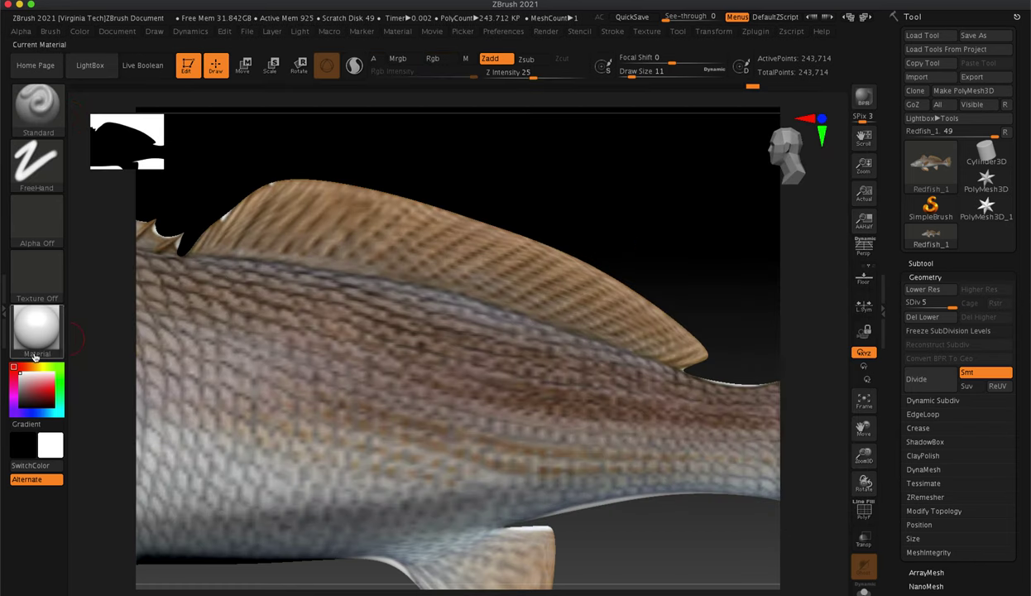
{"action": "left_click", "coordinate": [35, 323]}
{"action": "left_click", "coordinate": [43, 315]}
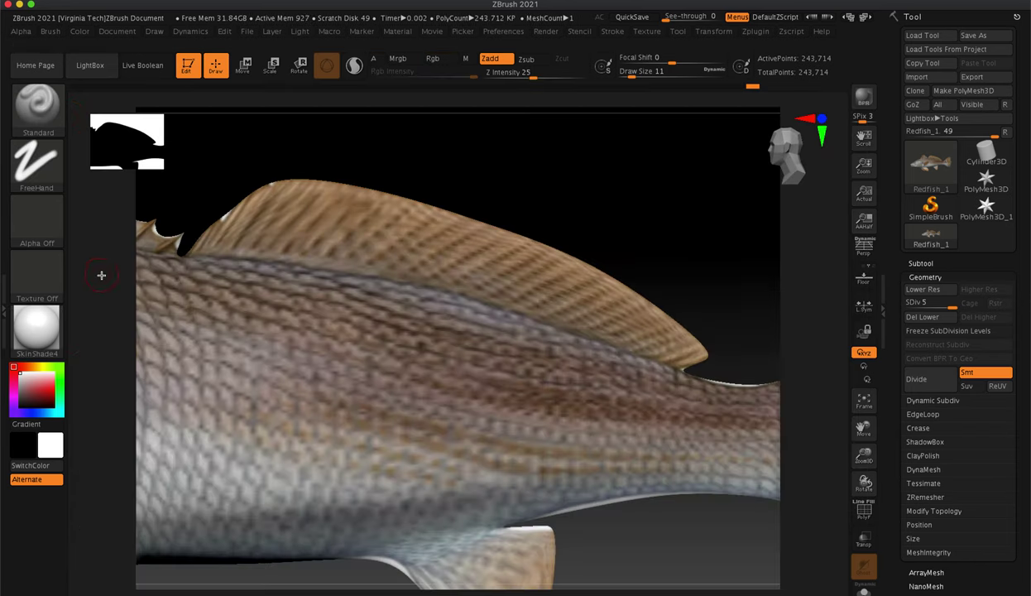
{"action": "left_click", "coordinate": [41, 324]}
{"action": "left_click", "coordinate": [105, 266]}
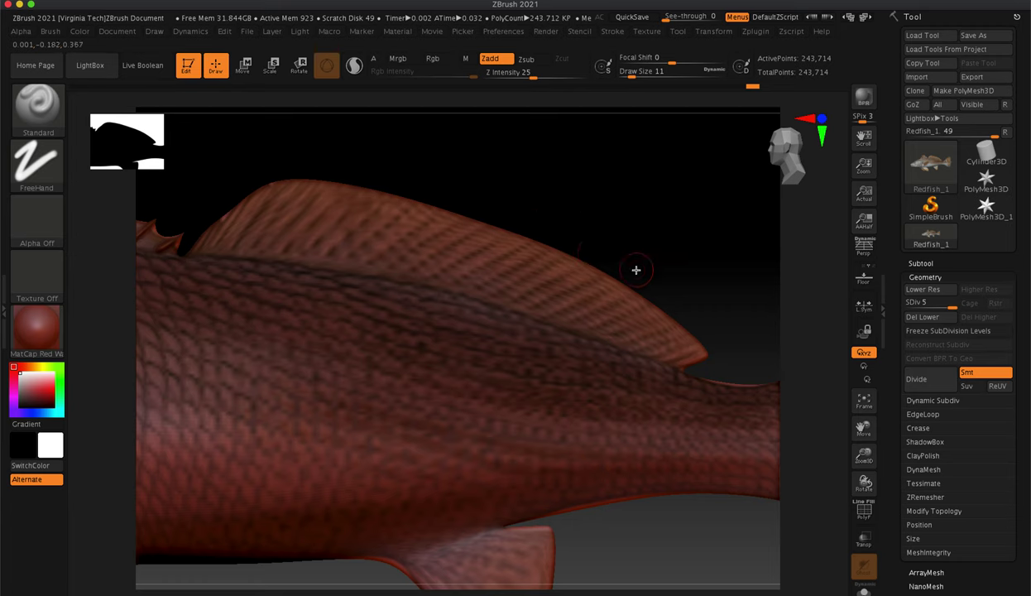
Set the brush's draw size to 4 and divide the fish mesh once to subdivision level 6.
{"action": "left_click_drag", "start_coordinate": [863, 428], "coordinate": [874, 478]}
{"action": "left_click_drag", "start_coordinate": [861, 428], "coordinate": [864, 481]}
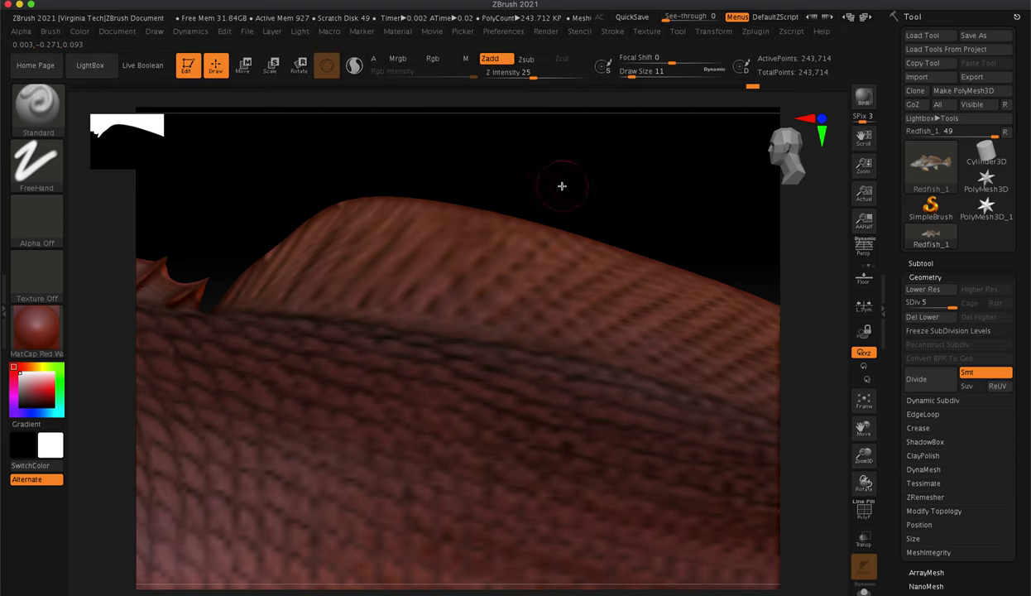
{"action": "left_click_drag", "start_coordinate": [628, 76], "coordinate": [627, 77]}
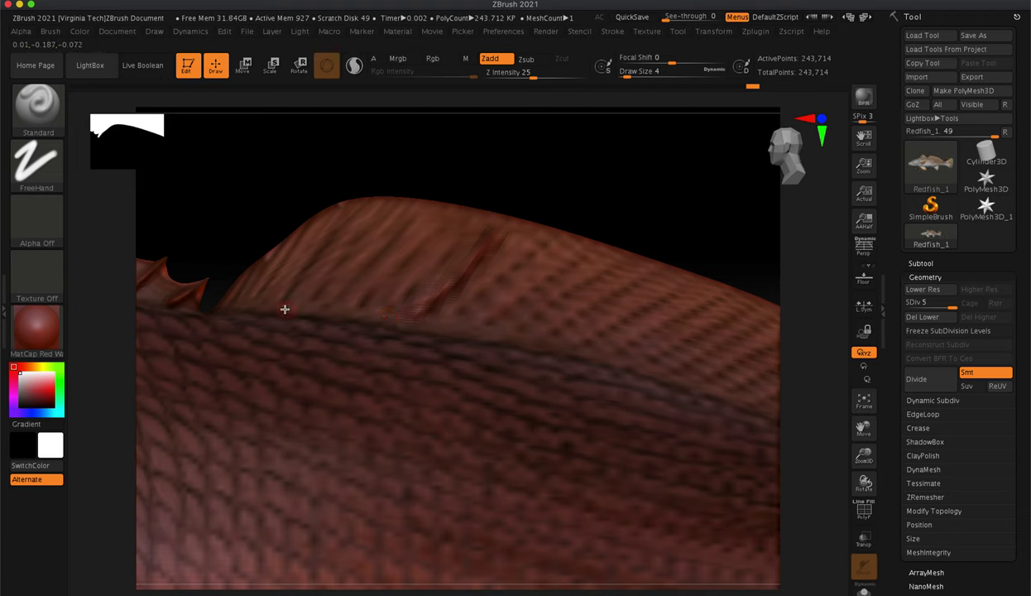
{"action": "key", "text": "super+z"}
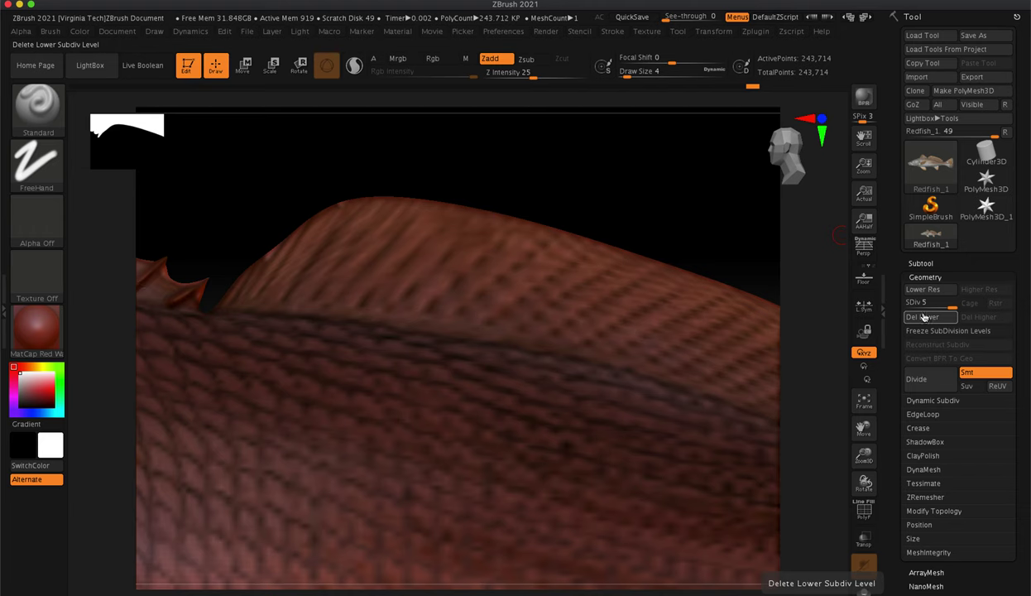
{"action": "left_click", "coordinate": [923, 379]}
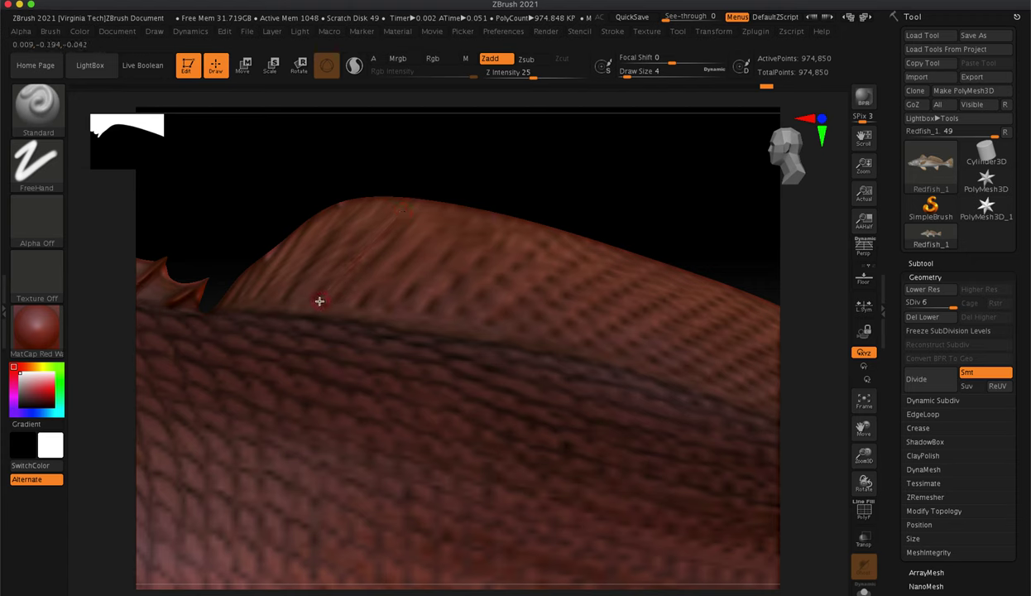
Sculpt thin raised rays with the Standard brush from base to edge across the front and middle of the second dorsal fin.
{"action": "left_click_drag", "start_coordinate": [351, 266], "coordinate": [435, 210]}
{"action": "left_click_drag", "start_coordinate": [322, 301], "coordinate": [356, 310]}
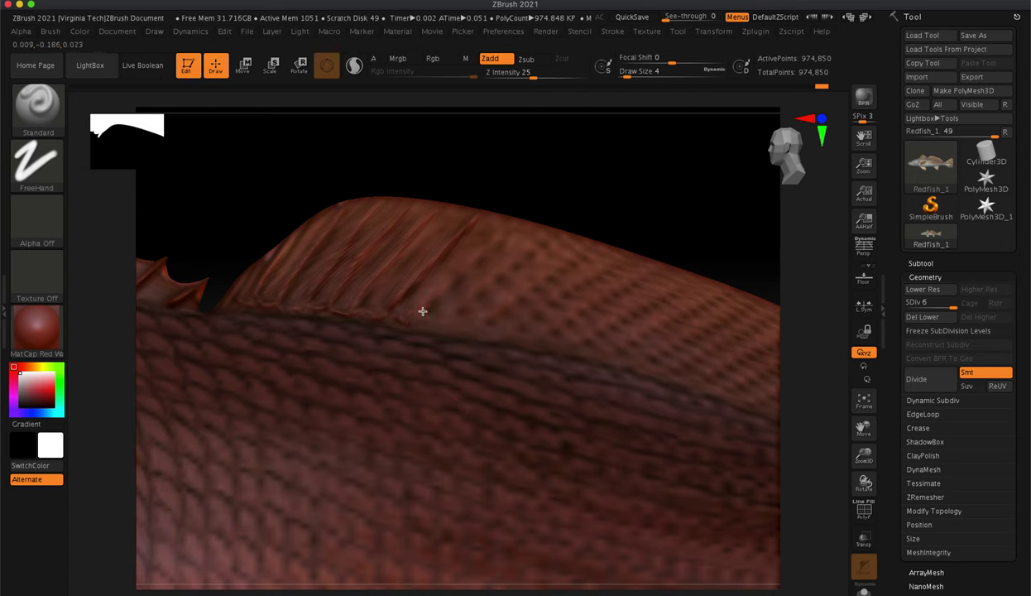
{"action": "mouse_move", "coordinate": [496, 220]}
{"action": "left_mouse_down"}
{"action": "mouse_move", "coordinate": [488, 244]}
{"action": "mouse_move", "coordinate": [417, 308]}
{"action": "left_mouse_up"}
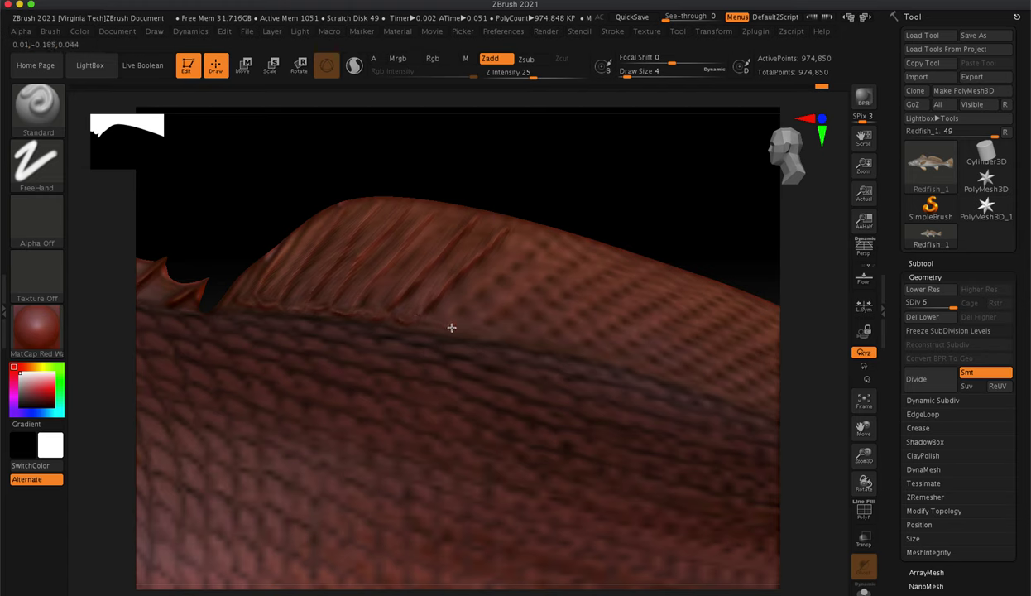
{"action": "mouse_move", "coordinate": [538, 225]}
{"action": "left_mouse_down"}
{"action": "mouse_move", "coordinate": [469, 294]}
{"action": "mouse_move", "coordinate": [464, 328]}
{"action": "left_mouse_up"}
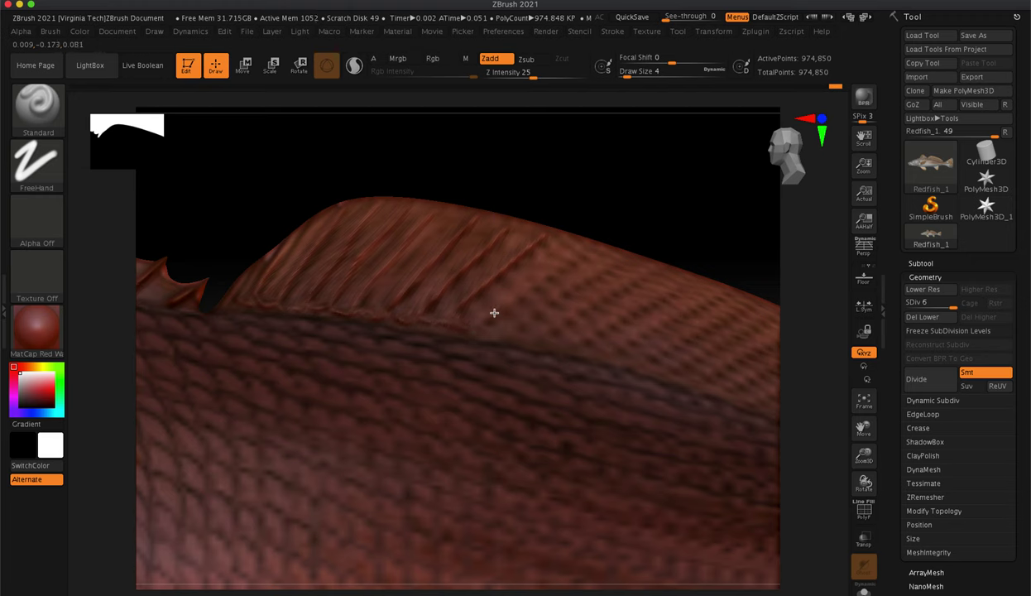
{"action": "left_click_drag", "start_coordinate": [583, 239], "coordinate": [477, 331]}
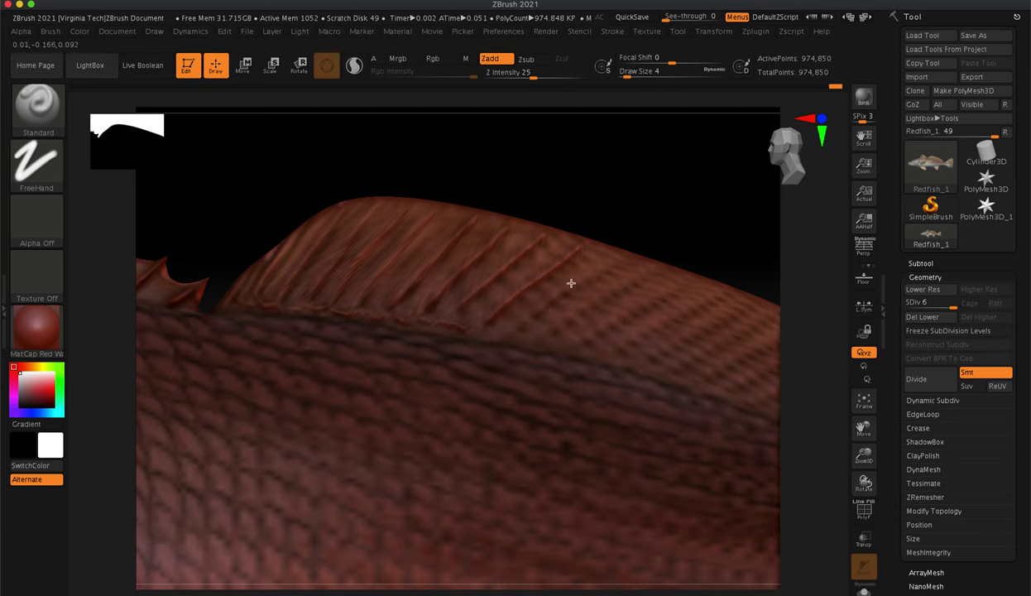
{"action": "mouse_move", "coordinate": [611, 253]}
{"action": "left_mouse_down"}
{"action": "mouse_move", "coordinate": [539, 305]}
{"action": "mouse_move", "coordinate": [515, 339]}
{"action": "mouse_move", "coordinate": [462, 317]}
{"action": "left_mouse_up"}
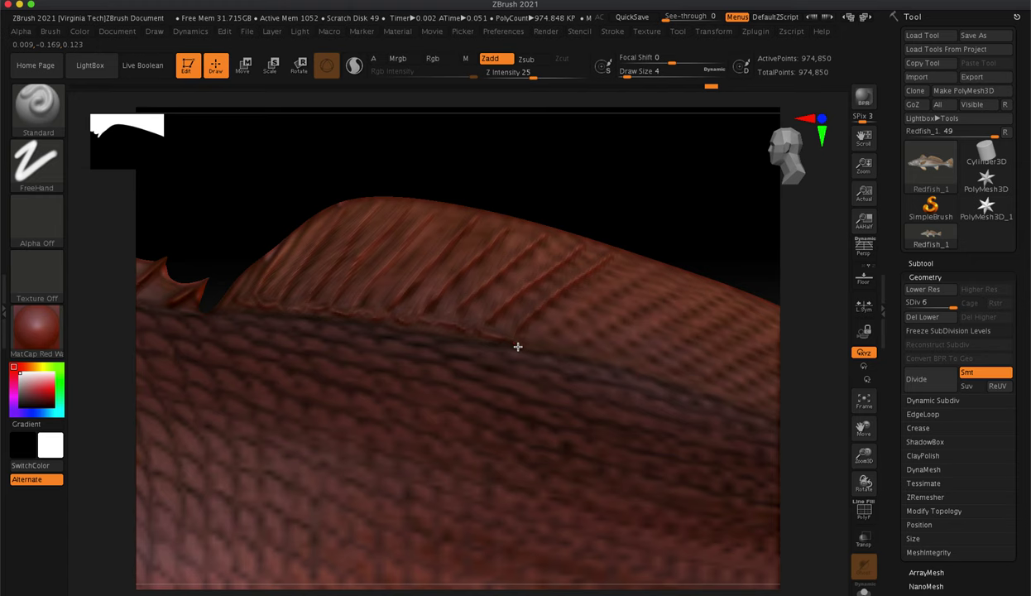
{"action": "mouse_move", "coordinate": [646, 269]}
{"action": "left_mouse_down"}
{"action": "mouse_move", "coordinate": [598, 294]}
{"action": "mouse_move", "coordinate": [552, 343]}
{"action": "left_mouse_up"}
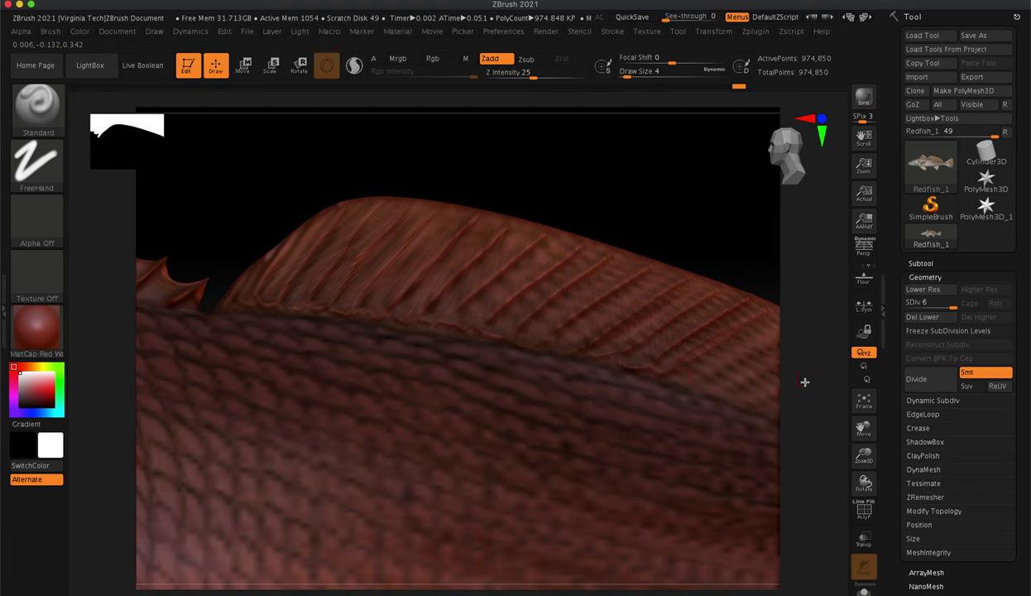
Continue the raised rays along the rear of the second dorsal fin down to its tip.
{"action": "left_click_drag", "start_coordinate": [863, 427], "coordinate": [769, 412]}
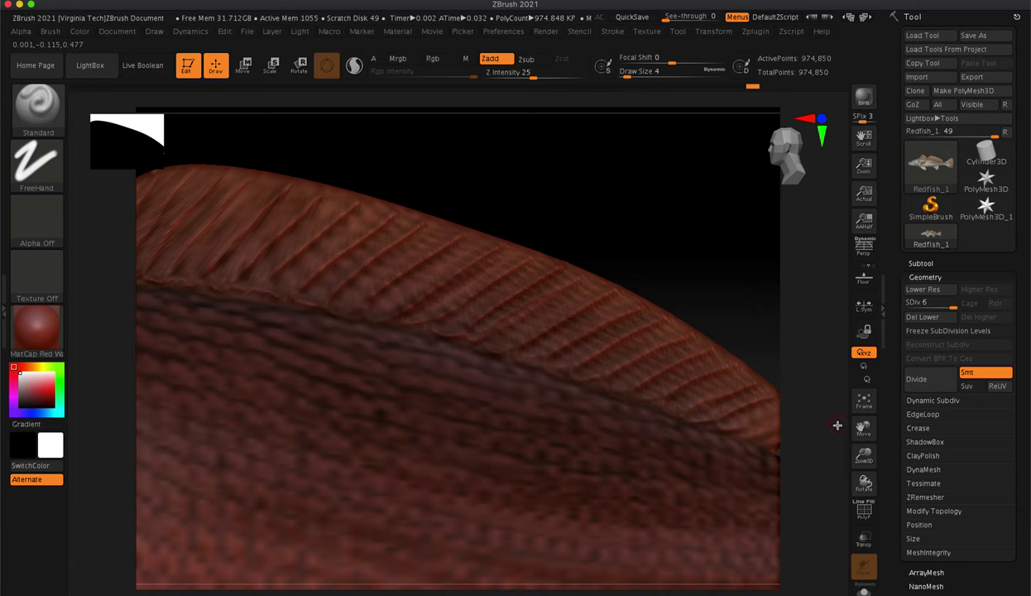
{"action": "left_click_drag", "start_coordinate": [860, 429], "coordinate": [786, 411]}
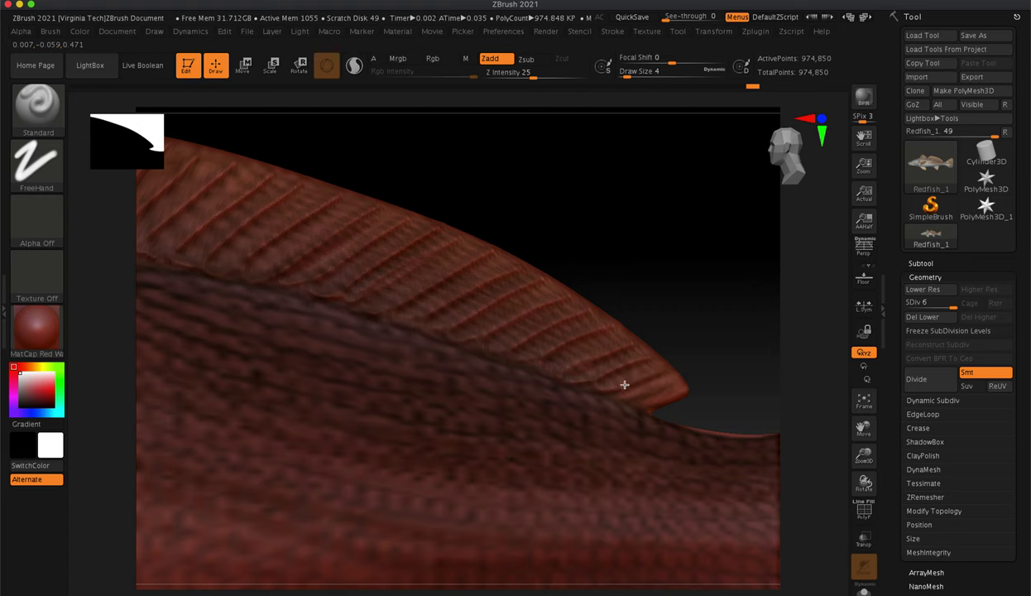
{"action": "left_click_drag", "start_coordinate": [669, 384], "coordinate": [639, 397]}
{"action": "left_click_drag", "start_coordinate": [672, 369], "coordinate": [608, 389]}
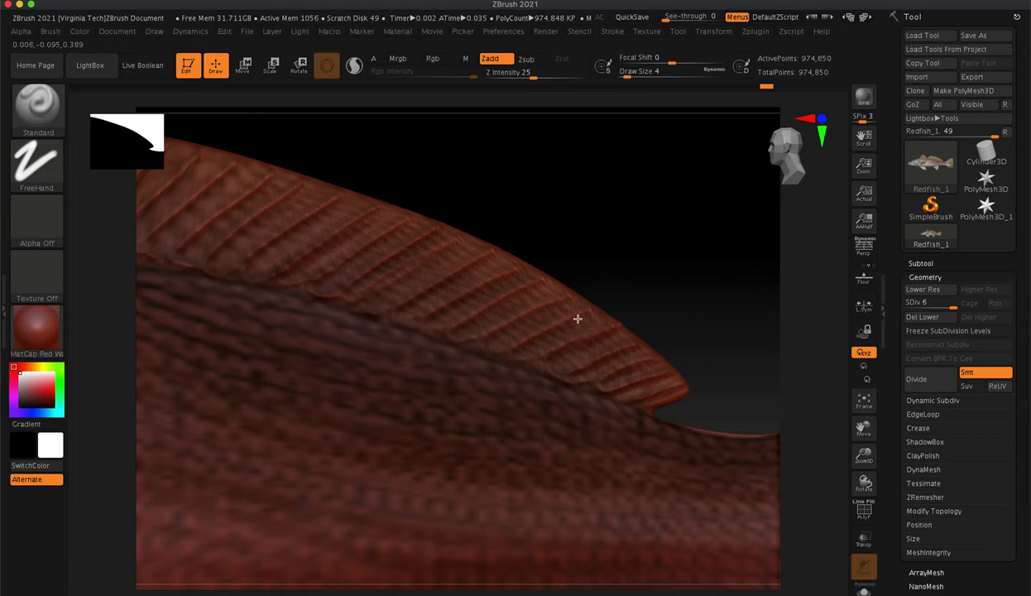
{"action": "left_click", "coordinate": [524, 356]}
Sharpen the sculpted rays on the rear of the second dorsal fin with the Pinch brush.
{"action": "left_click_drag", "start_coordinate": [667, 258], "coordinate": [608, 215]}
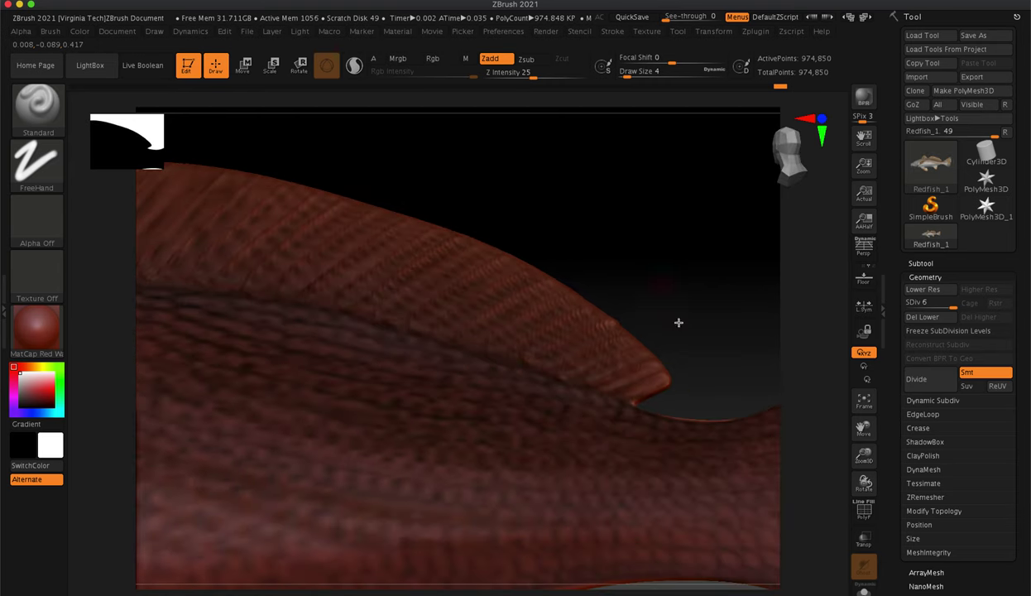
{"action": "left_click_drag", "start_coordinate": [864, 454], "coordinate": [732, 315]}
{"action": "left_click_drag", "start_coordinate": [567, 258], "coordinate": [611, 310]}
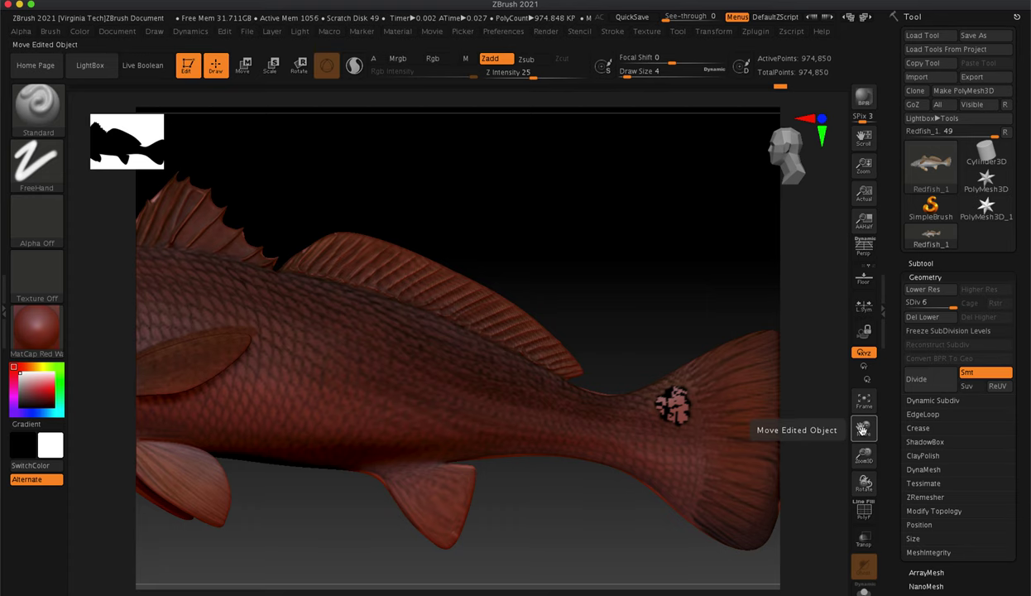
{"action": "left_click_drag", "start_coordinate": [864, 454], "coordinate": [747, 308]}
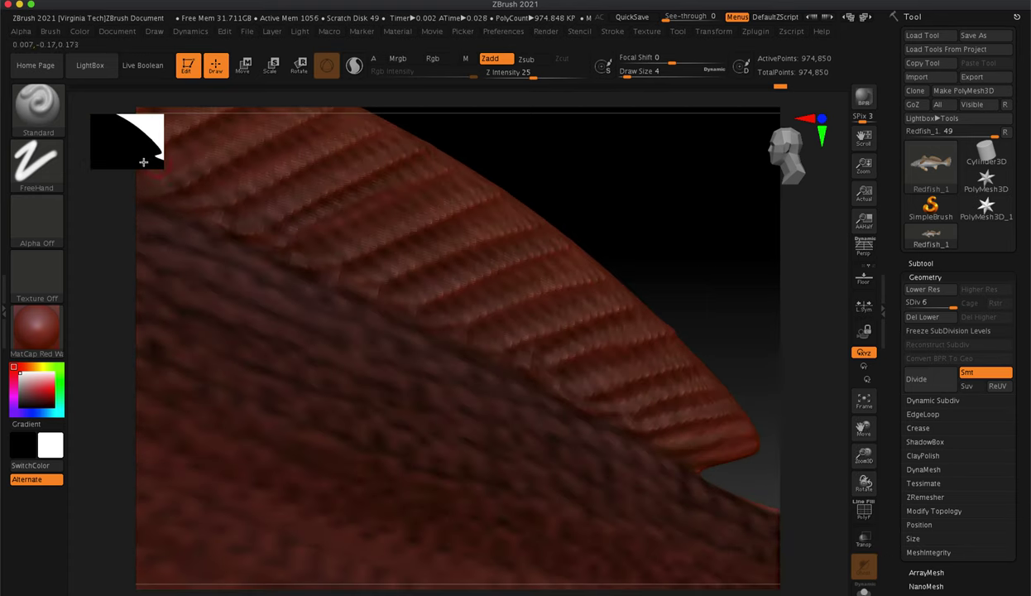
{"action": "left_click", "coordinate": [44, 114]}
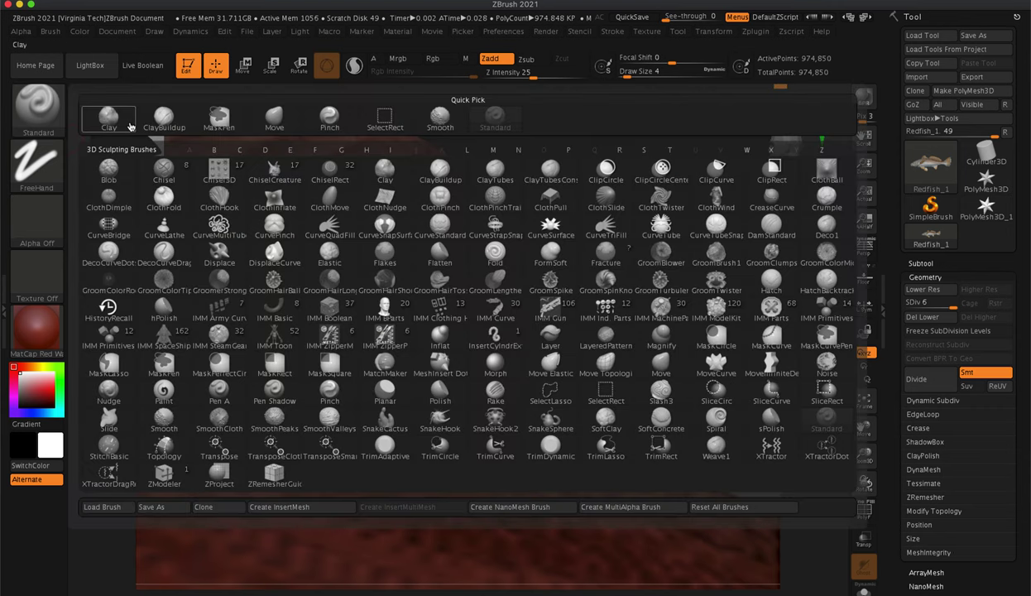
{"action": "left_click", "coordinate": [329, 119]}
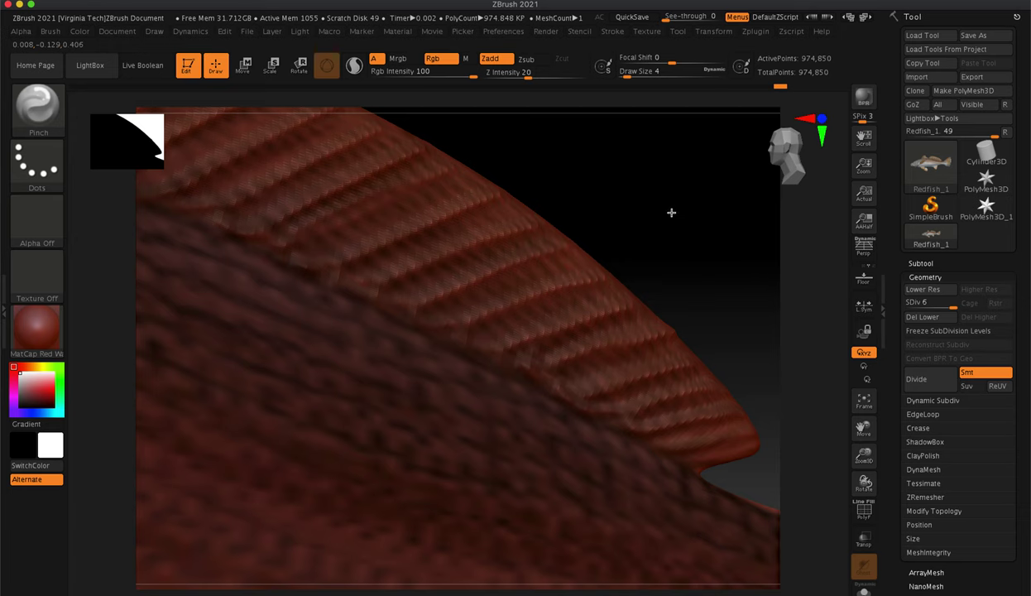
{"action": "left_click_drag", "start_coordinate": [658, 247], "coordinate": [664, 251]}
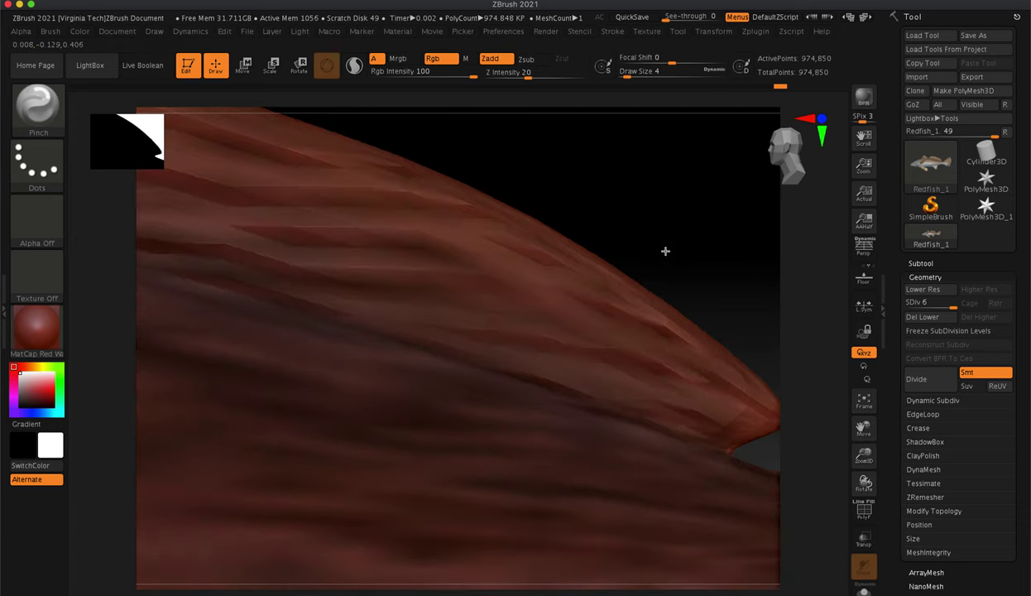
{"action": "key", "text": "ctrl+shift+z"}
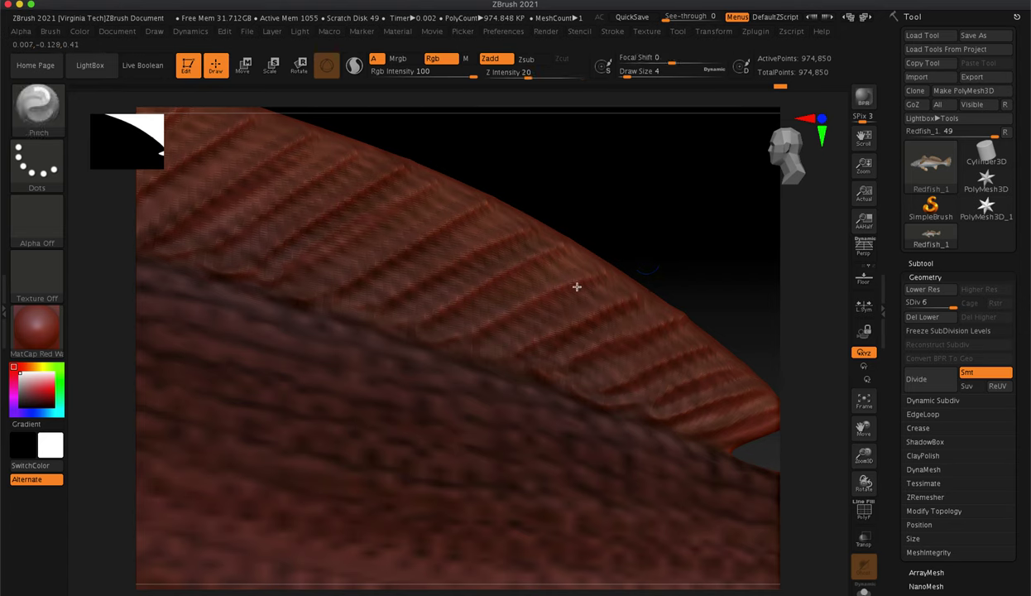
{"action": "left_click_drag", "start_coordinate": [638, 295], "coordinate": [658, 286]}
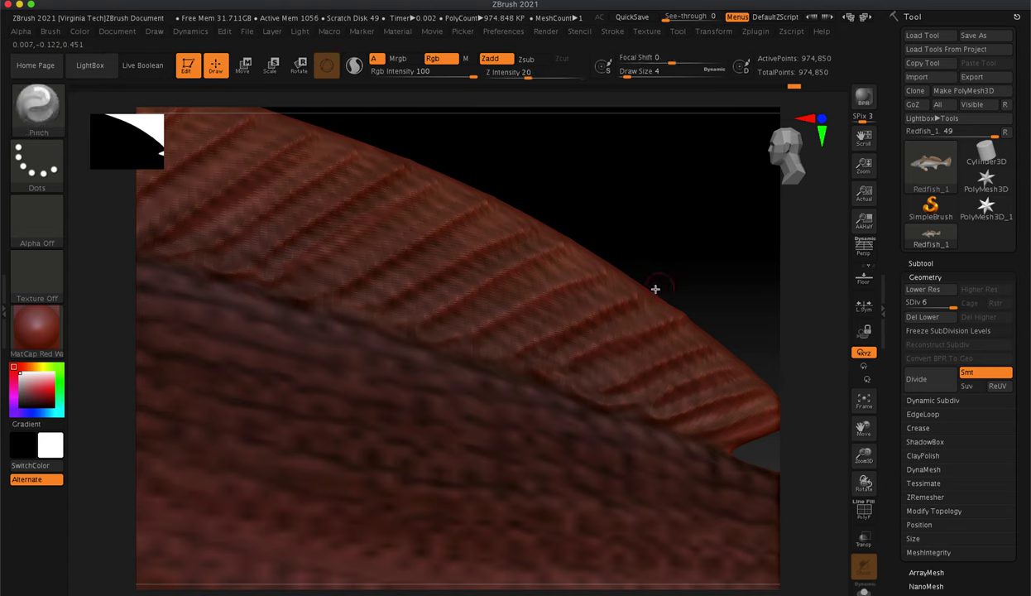
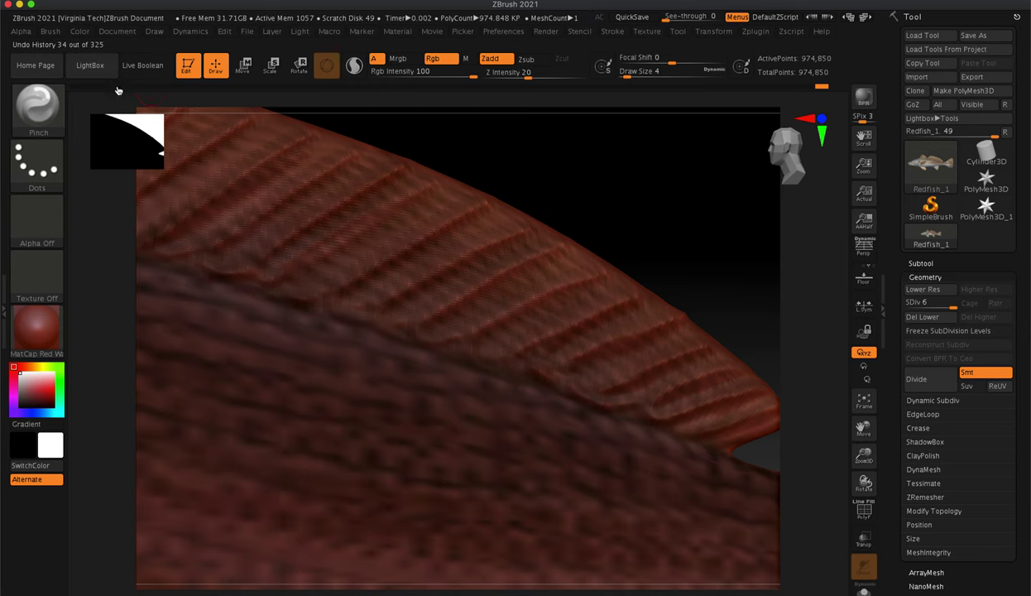
Pull the ray ends along the rear outer edge of the second dorsal fin into points with the Move brush.
{"action": "left_click", "coordinate": [33, 119]}
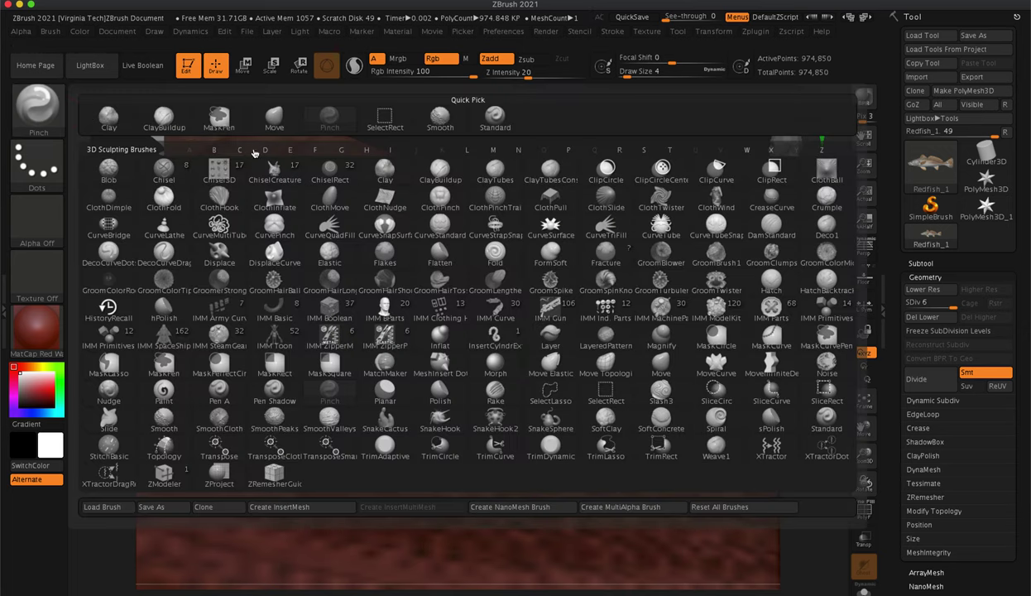
{"action": "left_click", "coordinate": [274, 116]}
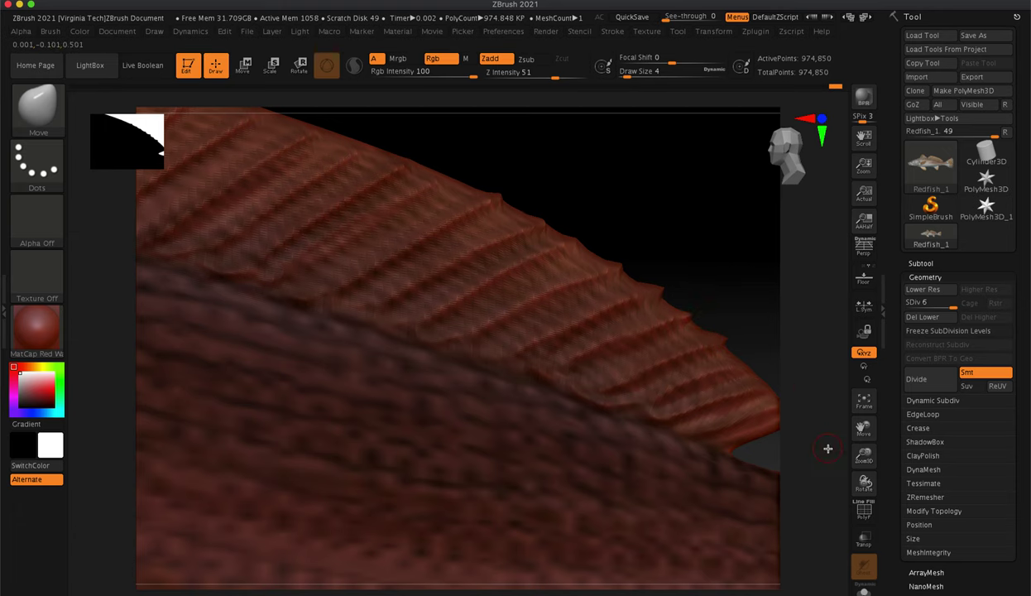
{"action": "left_click_drag", "start_coordinate": [863, 426], "coordinate": [774, 391]}
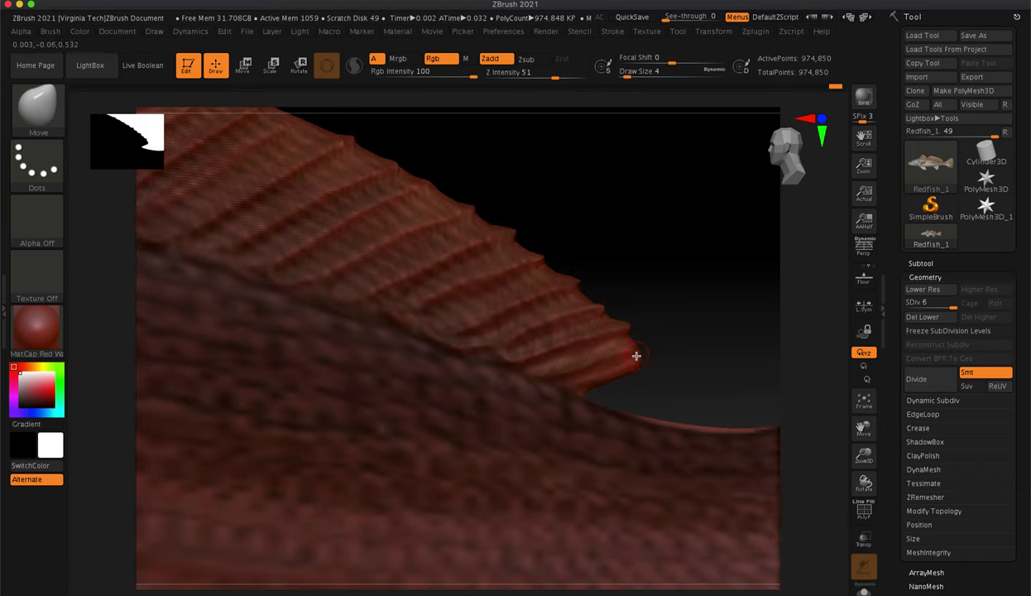
{"action": "left_click_drag", "start_coordinate": [634, 363], "coordinate": [660, 355]}
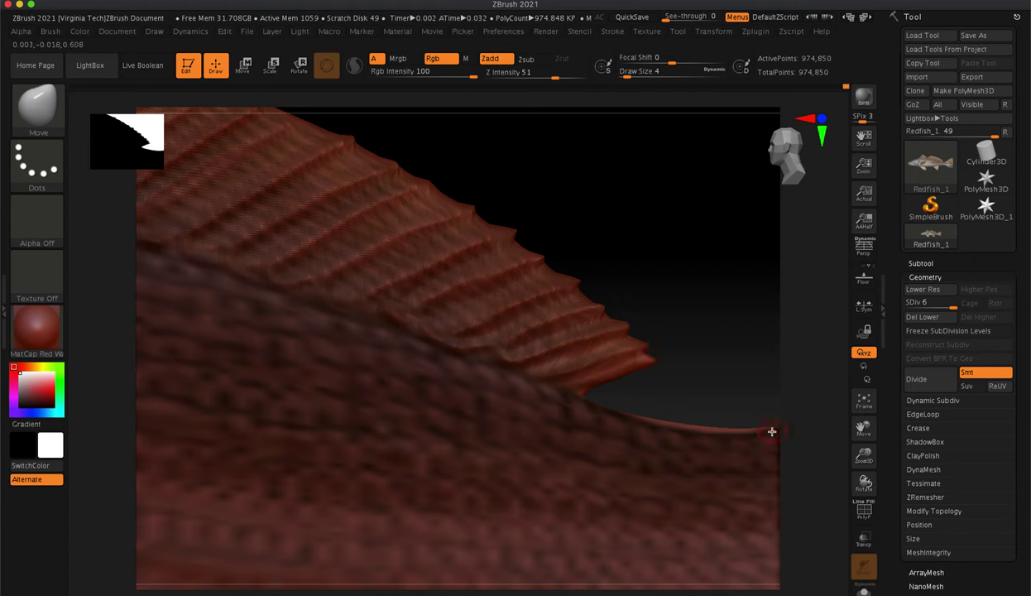
Pull the ray ends along the middle of the second dorsal fin's outer edge into points.
{"action": "left_click_drag", "start_coordinate": [863, 428], "coordinate": [951, 513]}
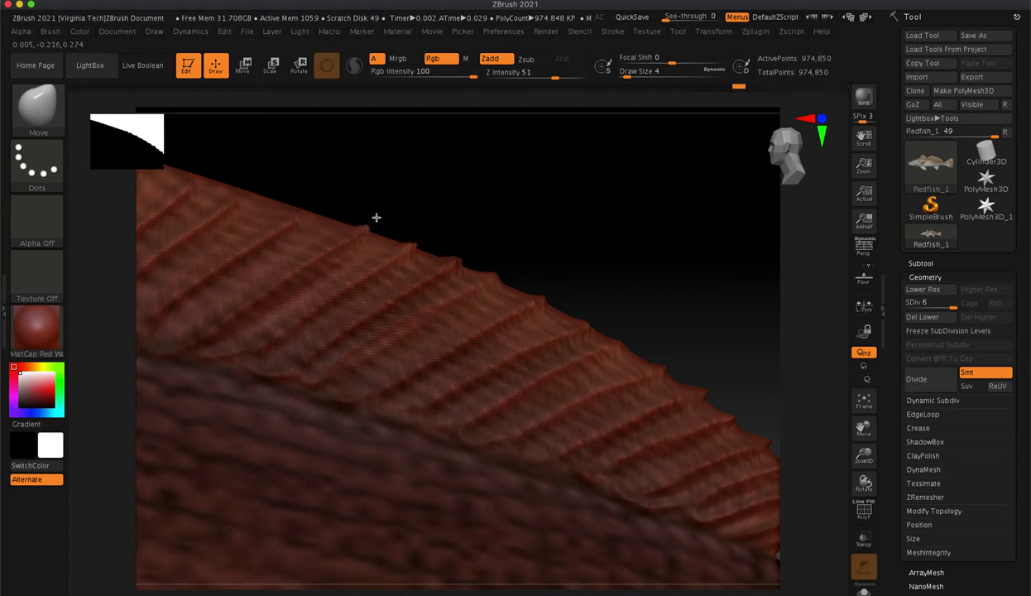
{"action": "left_click_drag", "start_coordinate": [303, 215], "coordinate": [320, 193]}
{"action": "left_click_drag", "start_coordinate": [239, 199], "coordinate": [264, 174]}
{"action": "left_click_drag", "start_coordinate": [194, 182], "coordinate": [215, 155]}
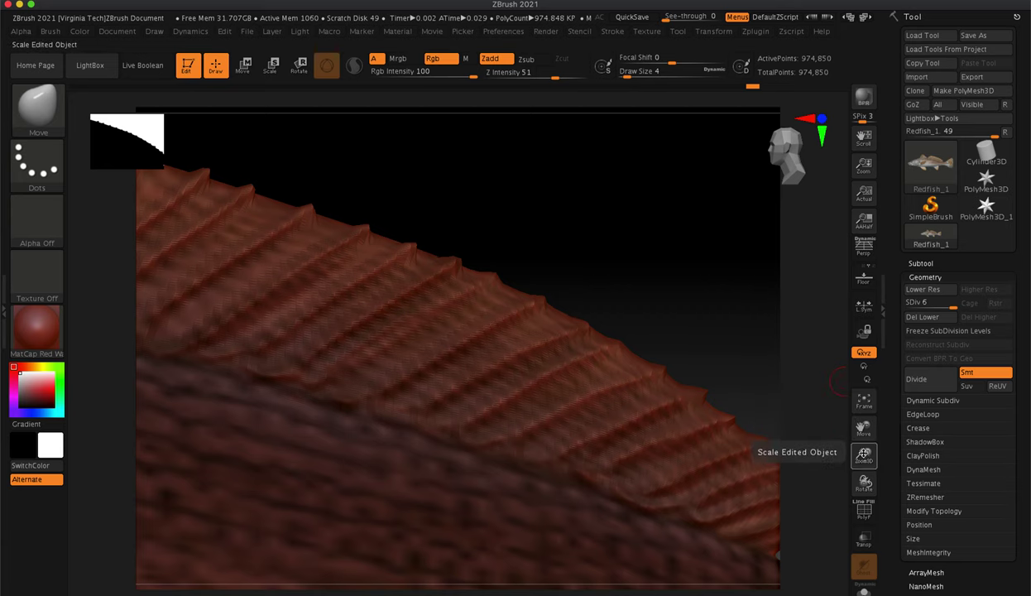
Draw out the ray tips at the front of the second dorsal fin's outer edge.
{"action": "left_click_drag", "start_coordinate": [864, 455], "coordinate": [1028, 458]}
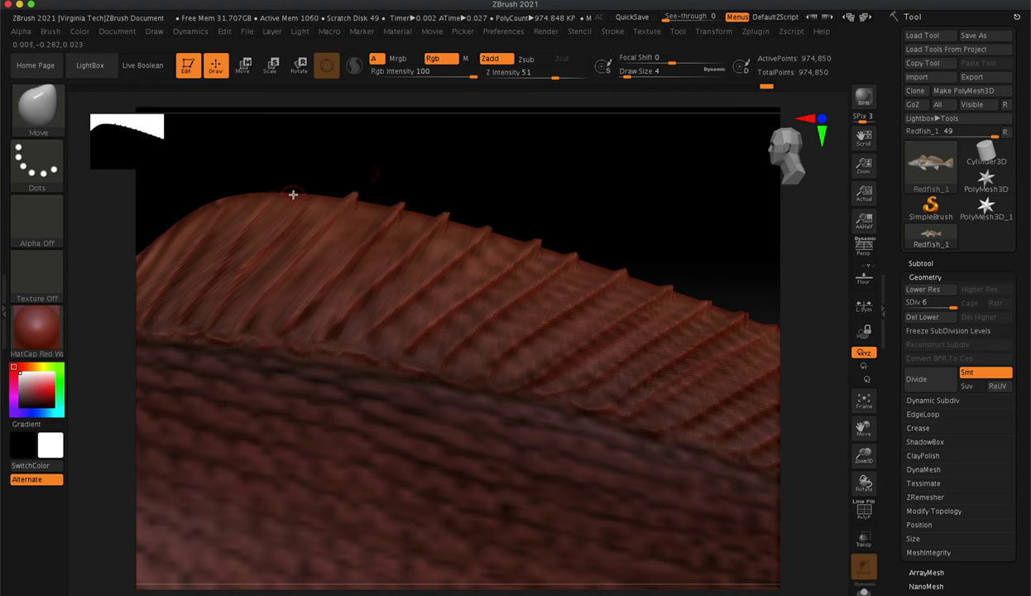
{"action": "left_click_drag", "start_coordinate": [310, 203], "coordinate": [325, 176]}
{"action": "left_click_drag", "start_coordinate": [267, 198], "coordinate": [283, 181]}
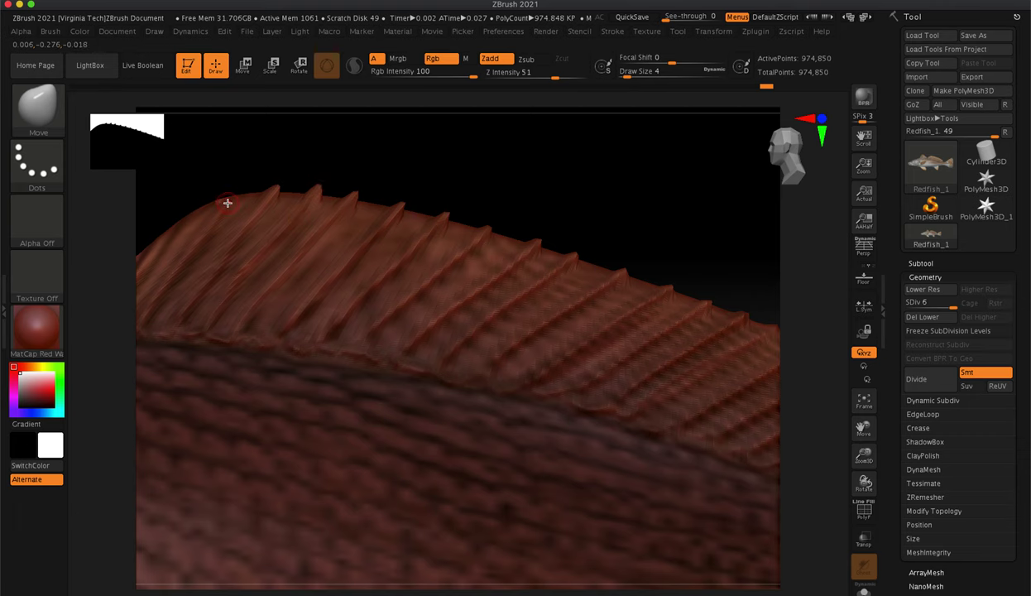
{"action": "left_click_drag", "start_coordinate": [228, 202], "coordinate": [231, 195]}
Set the draw size to 6 and push in the second dorsal fin's edge between the pointed ray tips.
{"action": "left_click_drag", "start_coordinate": [863, 428], "coordinate": [674, 368]}
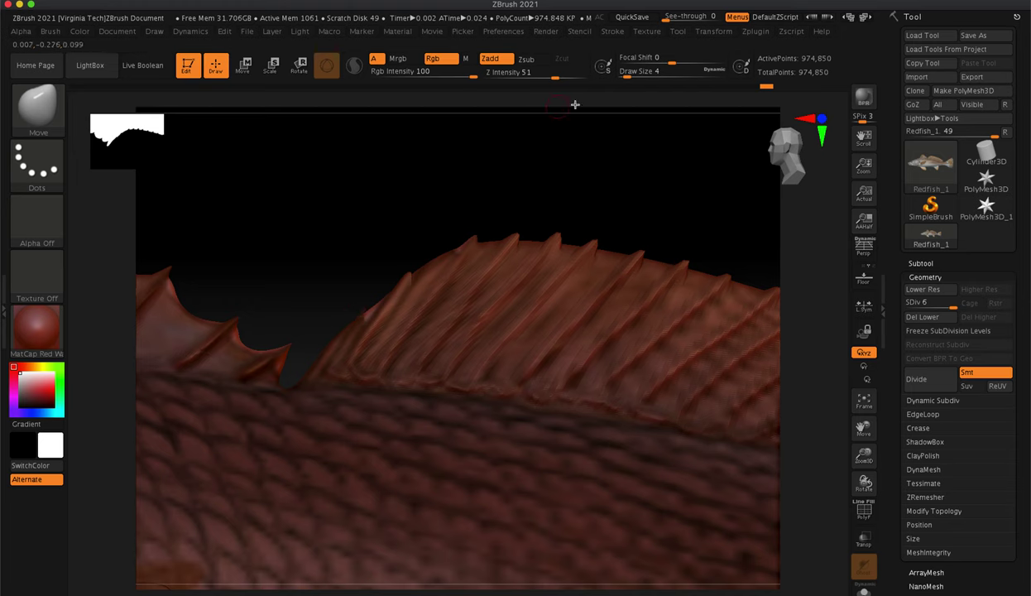
{"action": "left_click_drag", "start_coordinate": [630, 72], "coordinate": [635, 73]}
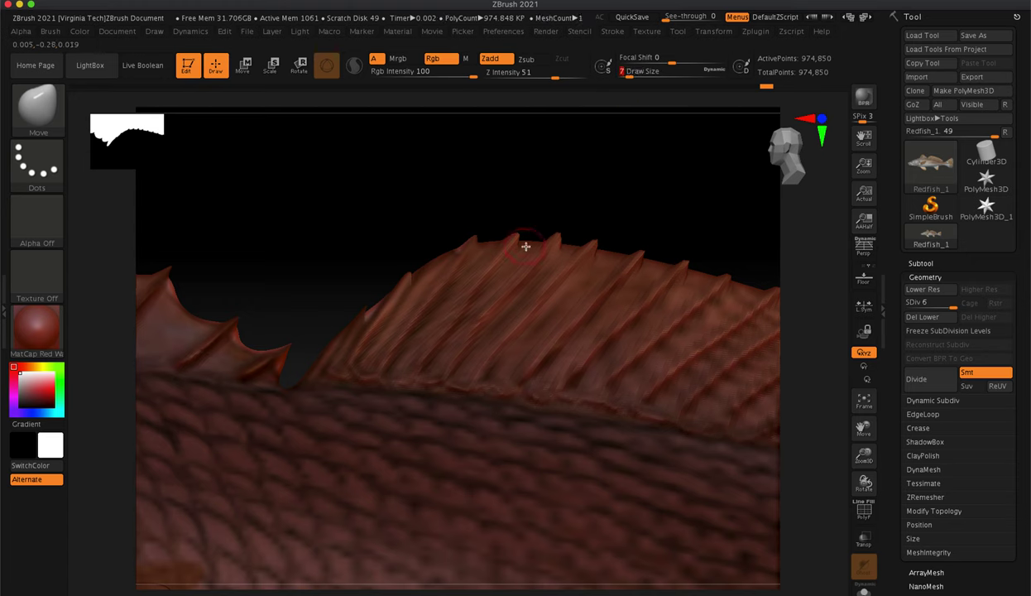
{"action": "left_click_drag", "start_coordinate": [629, 77], "coordinate": [619, 76]}
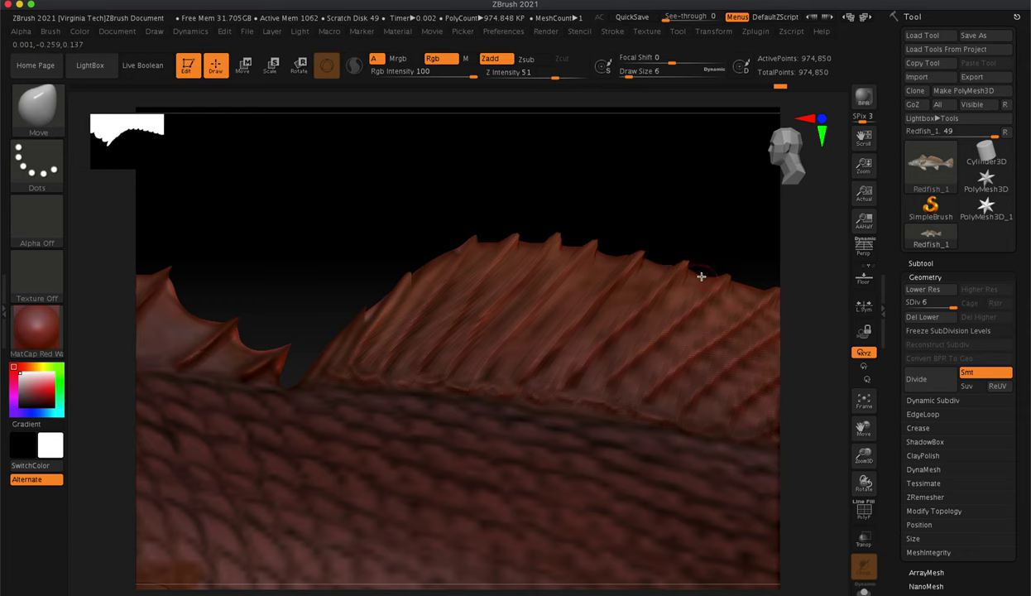
{"action": "left_click_drag", "start_coordinate": [863, 426], "coordinate": [437, 265]}
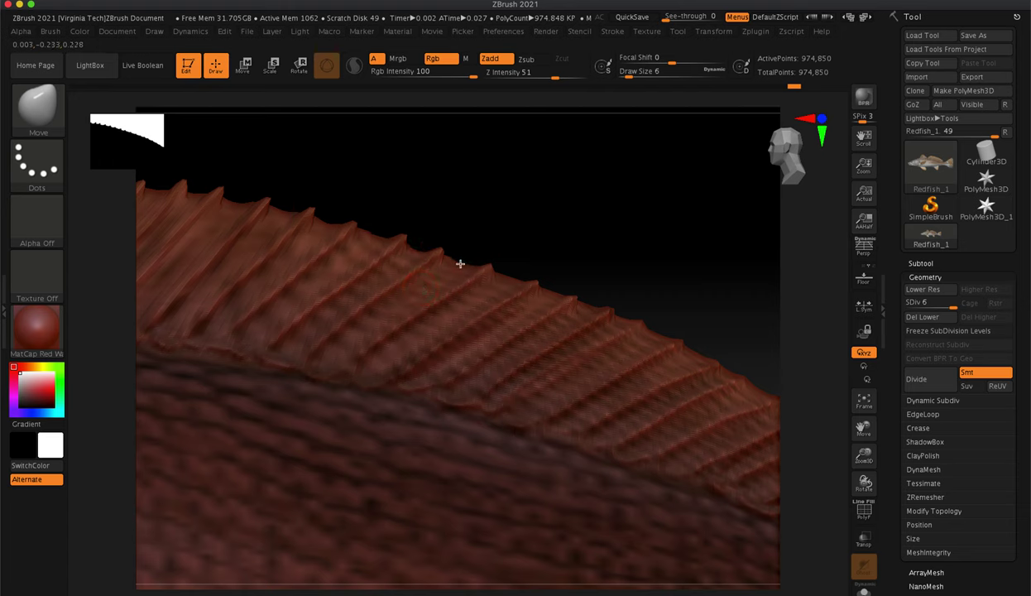
Switch to Finder, open the reference image Redfish.jpg from the Redfish folder and enlarge it to study the fins.
{"action": "key", "text": "super+Tab"}
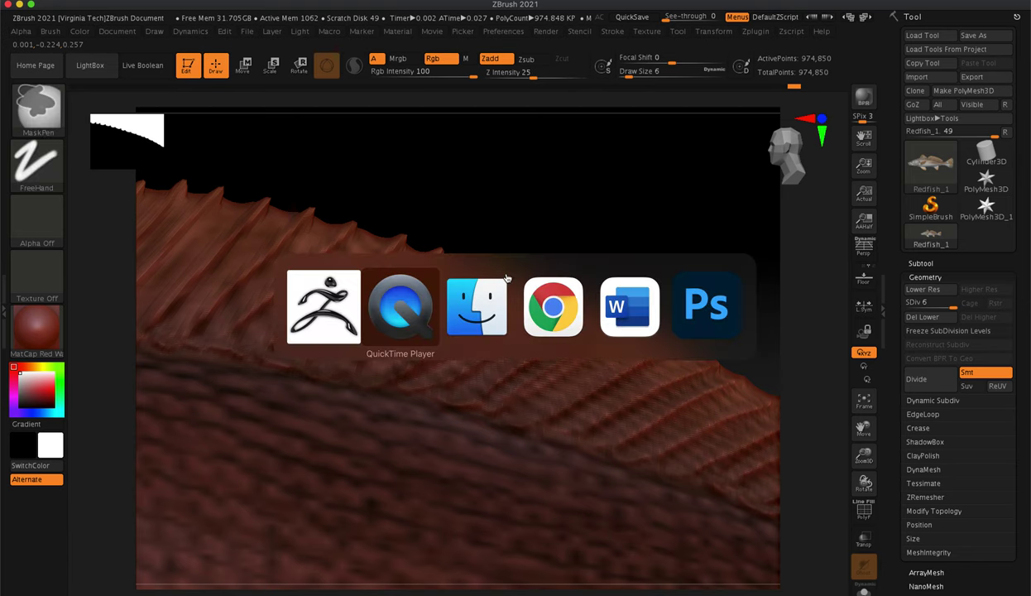
{"action": "key", "text": "super+Tab"}
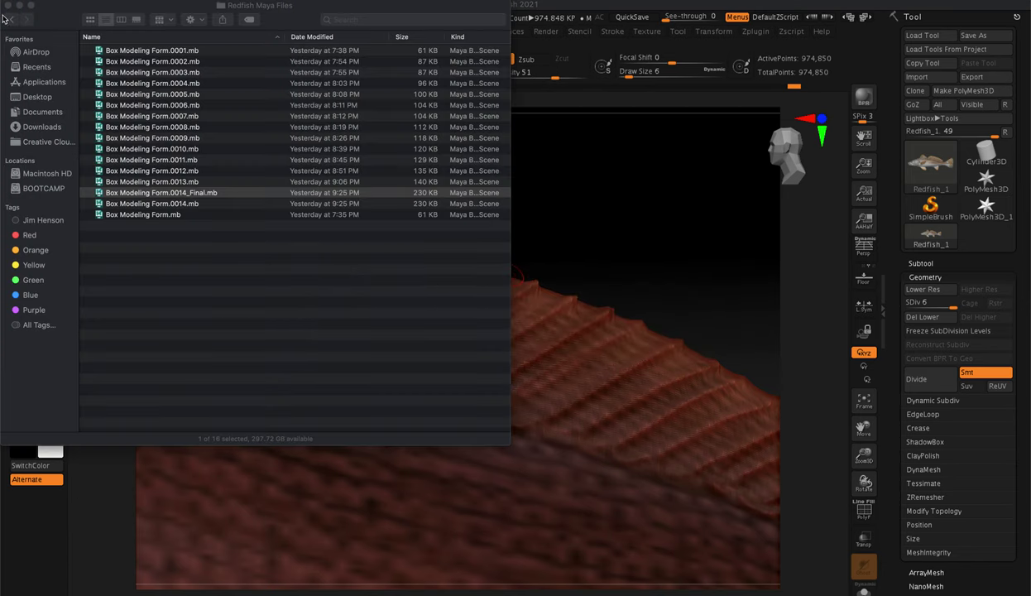
{"action": "left_click", "coordinate": [12, 20]}
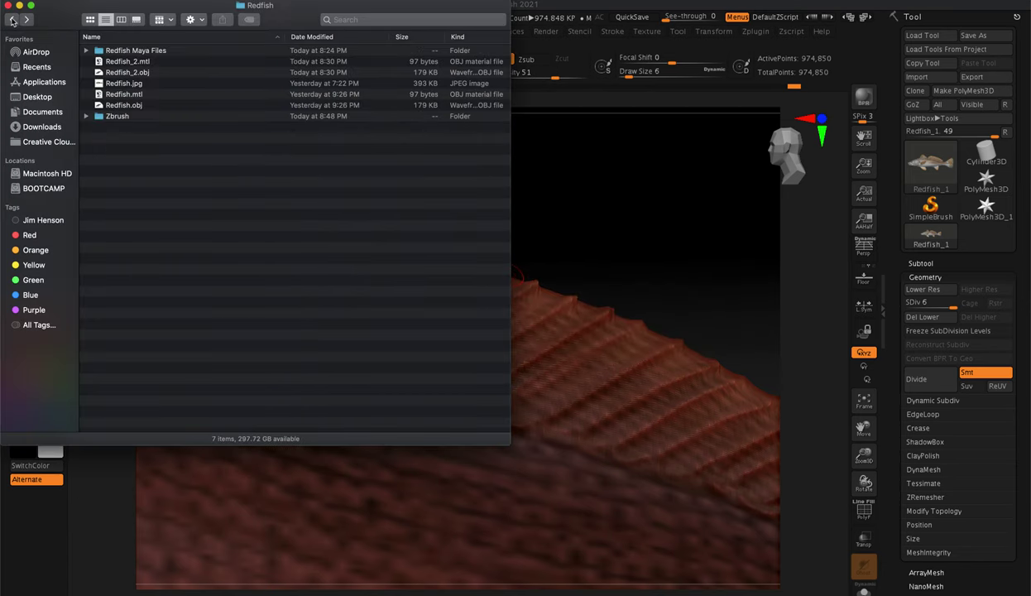
{"action": "double_click", "coordinate": [126, 83]}
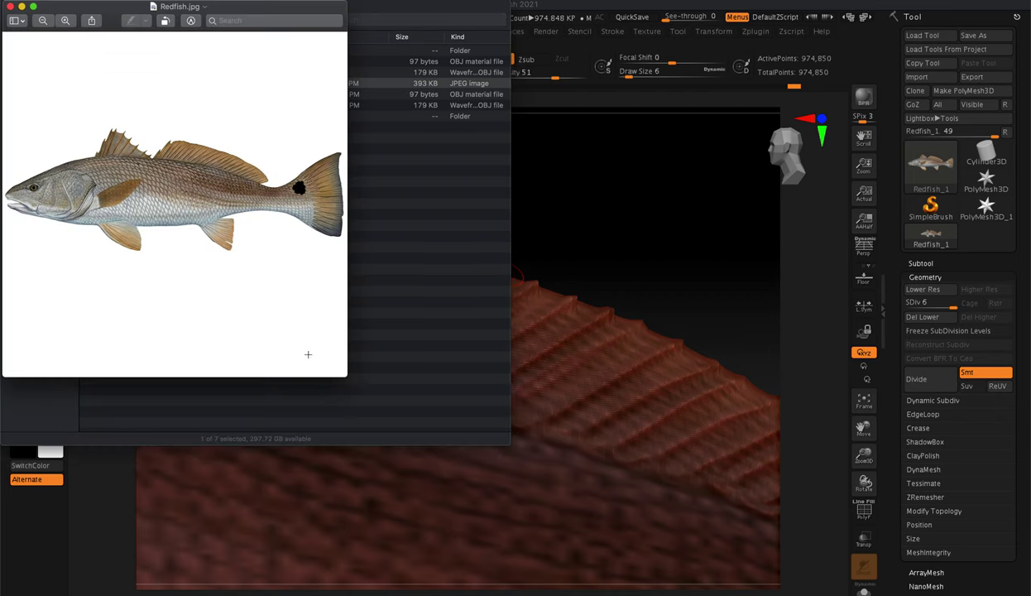
{"action": "left_click_drag", "start_coordinate": [339, 374], "coordinate": [764, 568]}
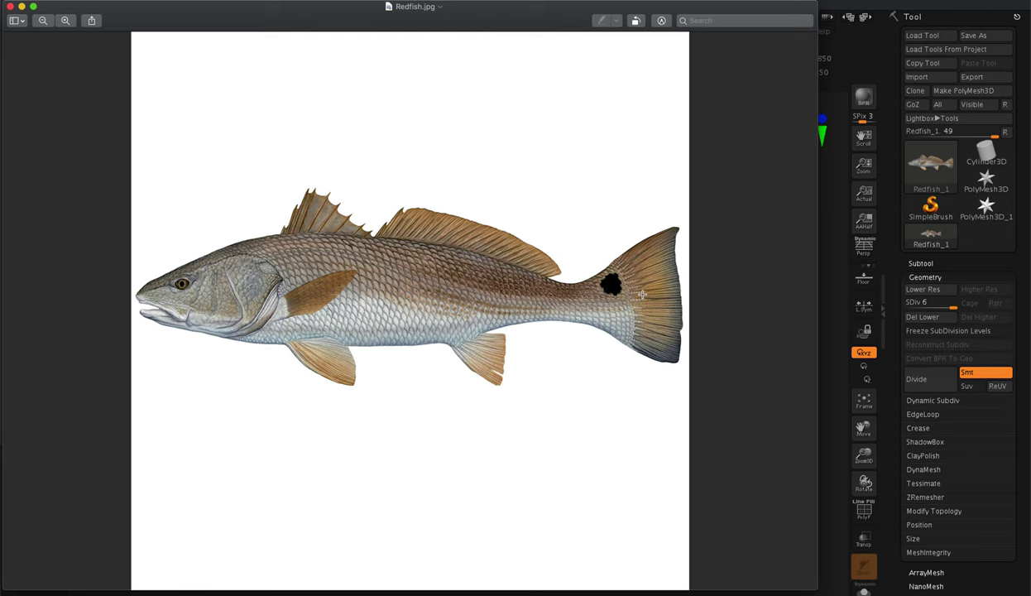
Return to ZBrush and inspect the whole fish and its dorsal fins from both sides and from above.
{"action": "key", "text": "super+Tab"}
{"action": "key", "text": "super+Tab"}
{"action": "key", "text": "Tab"}
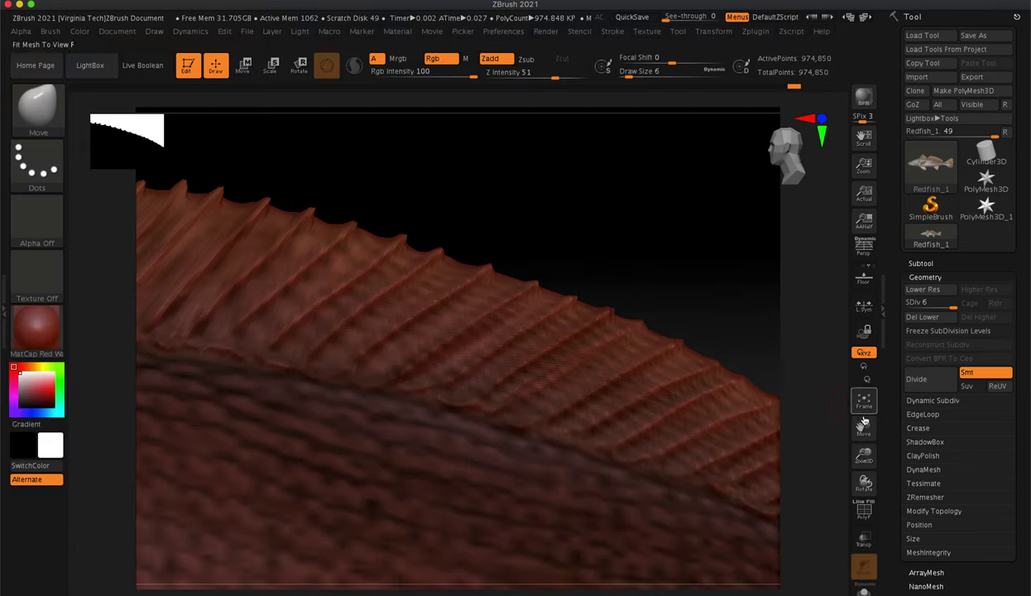
{"action": "left_click_drag", "start_coordinate": [863, 455], "coordinate": [683, 280]}
{"action": "left_click_drag", "start_coordinate": [610, 247], "coordinate": [646, 255]}
{"action": "left_click_drag", "start_coordinate": [513, 233], "coordinate": [582, 209]}
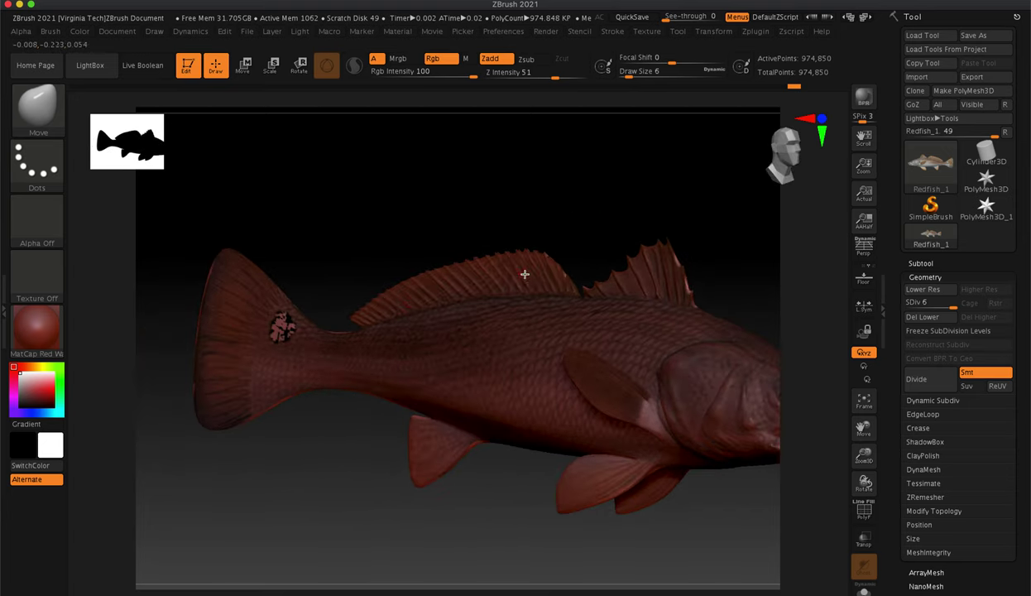
{"action": "left_click_drag", "start_coordinate": [510, 195], "coordinate": [482, 294]}
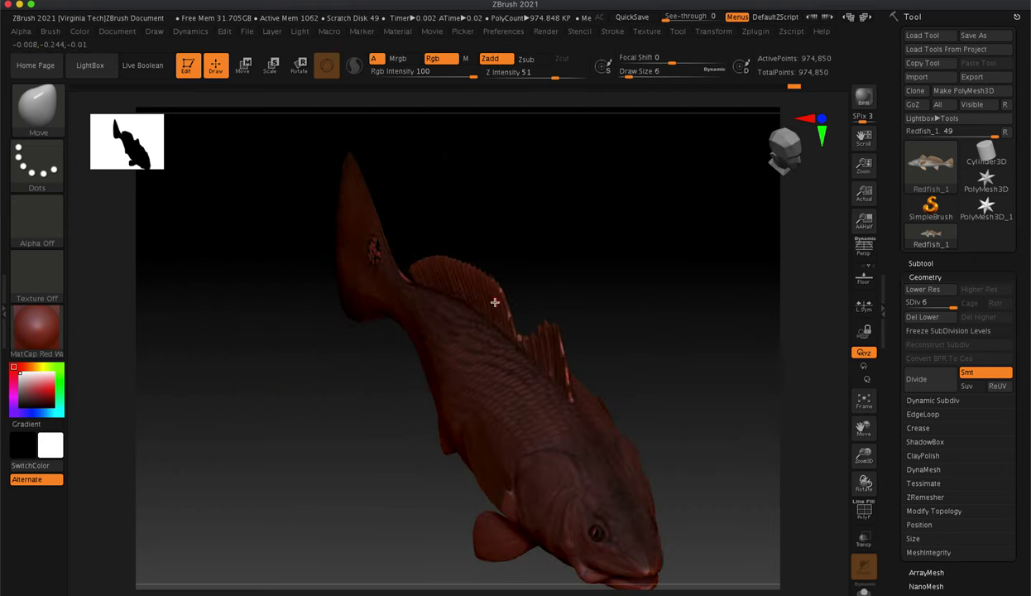
{"action": "left_click_drag", "start_coordinate": [538, 247], "coordinate": [354, 247]}
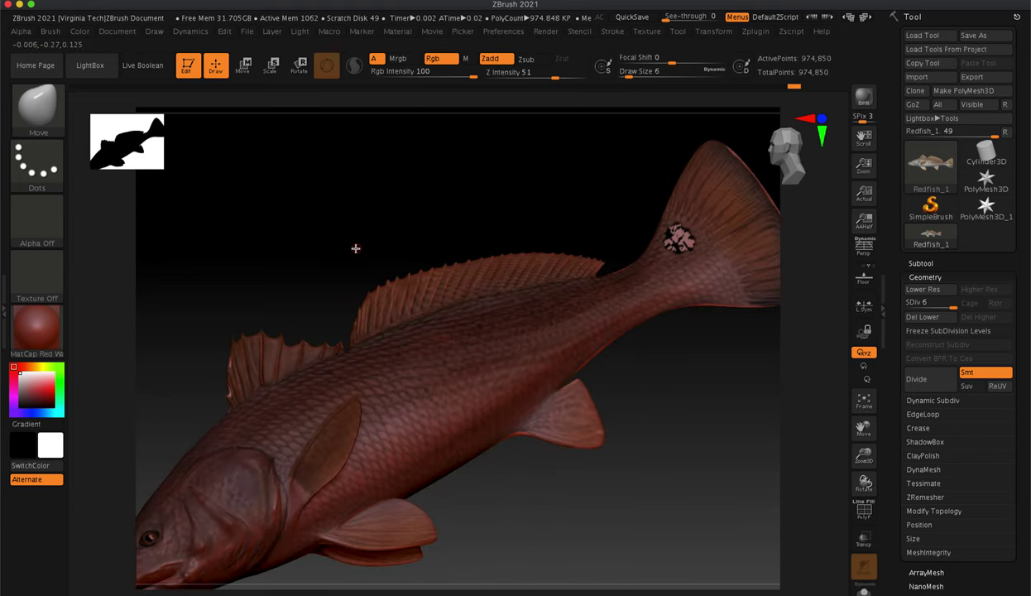
{"action": "left_click_drag", "start_coordinate": [444, 201], "coordinate": [571, 175]}
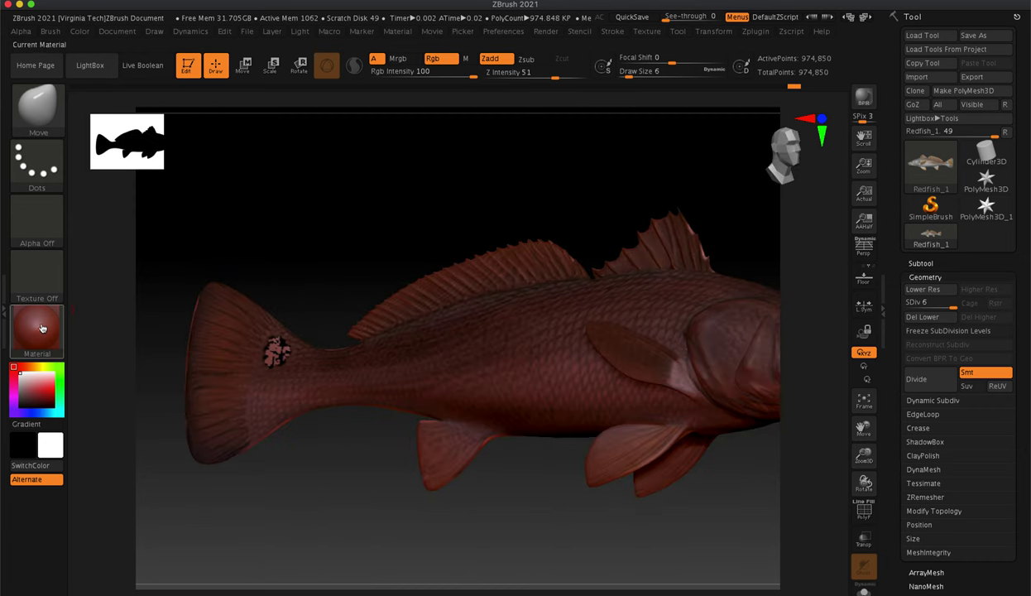
Apply the SkinShade4 material to the fish and check the textured fins from the other side.
{"action": "left_click", "coordinate": [36, 327]}
{"action": "left_click", "coordinate": [328, 266]}
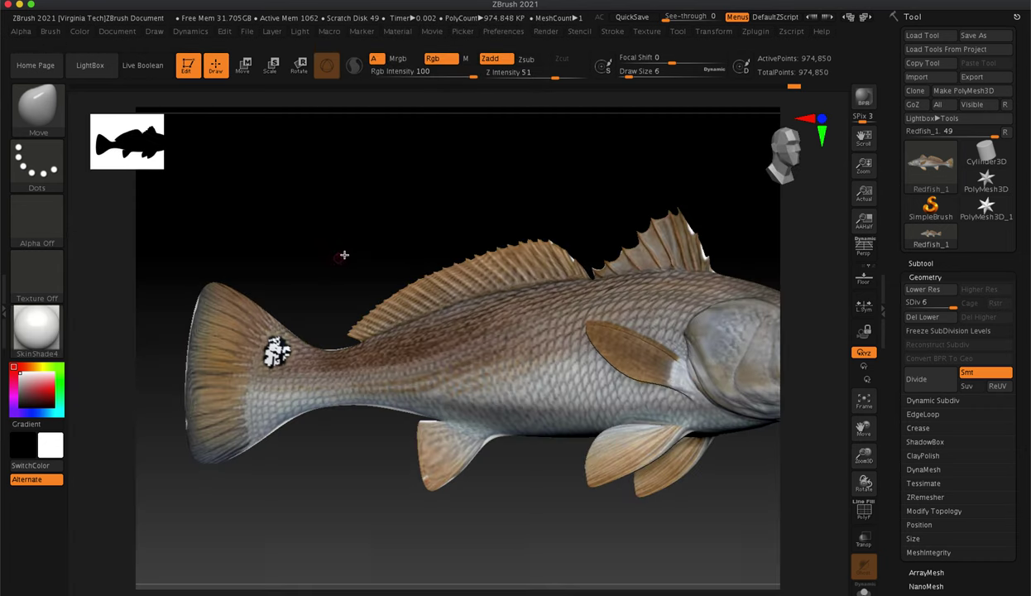
{"action": "left_click_drag", "start_coordinate": [413, 218], "coordinate": [468, 206]}
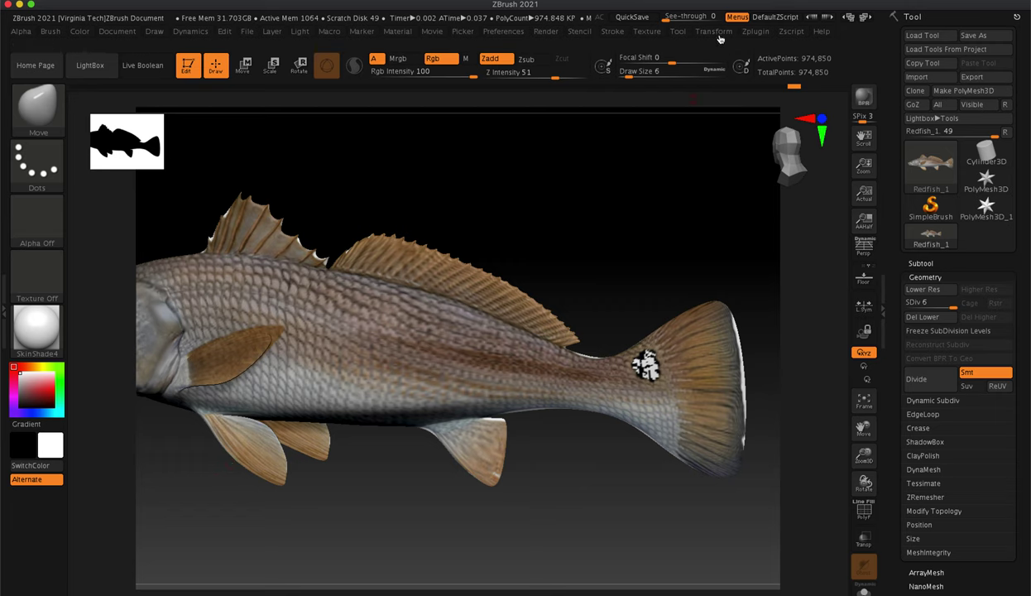
Turn off the Rgb and A channels for the Move brush.
{"action": "left_click", "coordinate": [644, 31]}
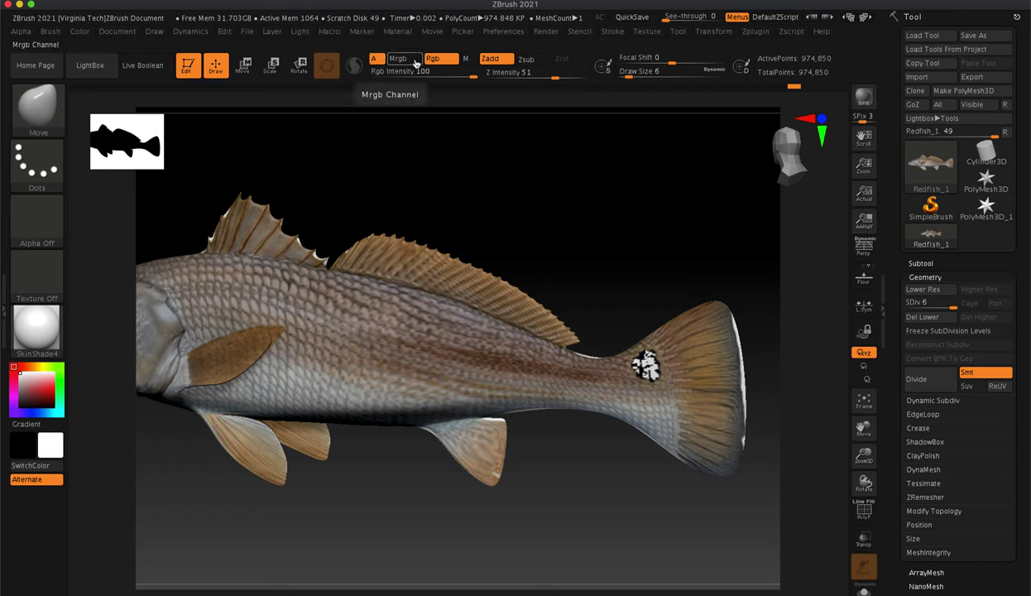
{"action": "left_click", "coordinate": [454, 62]}
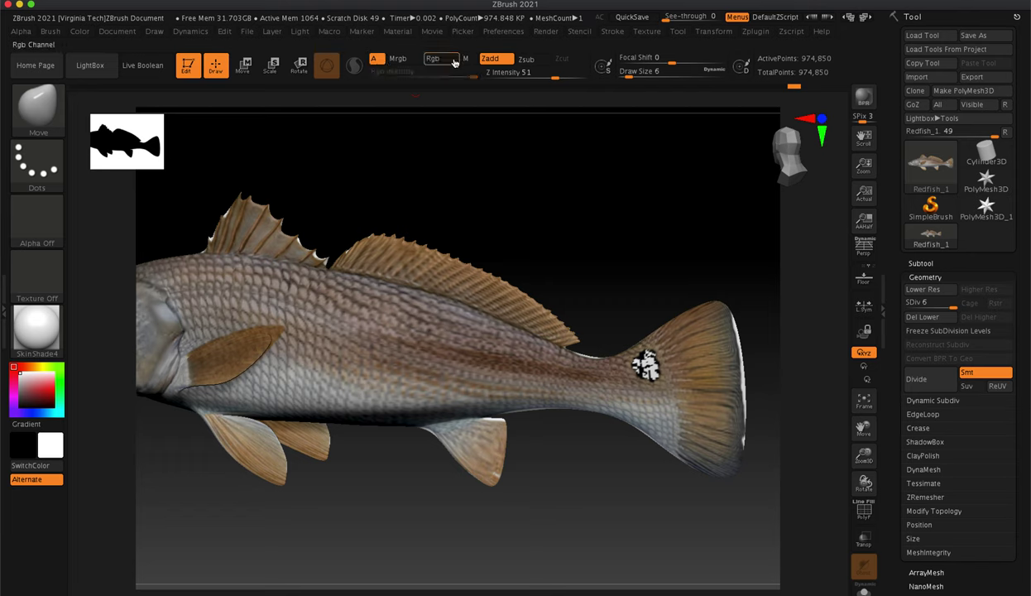
{"action": "left_click", "coordinate": [373, 59]}
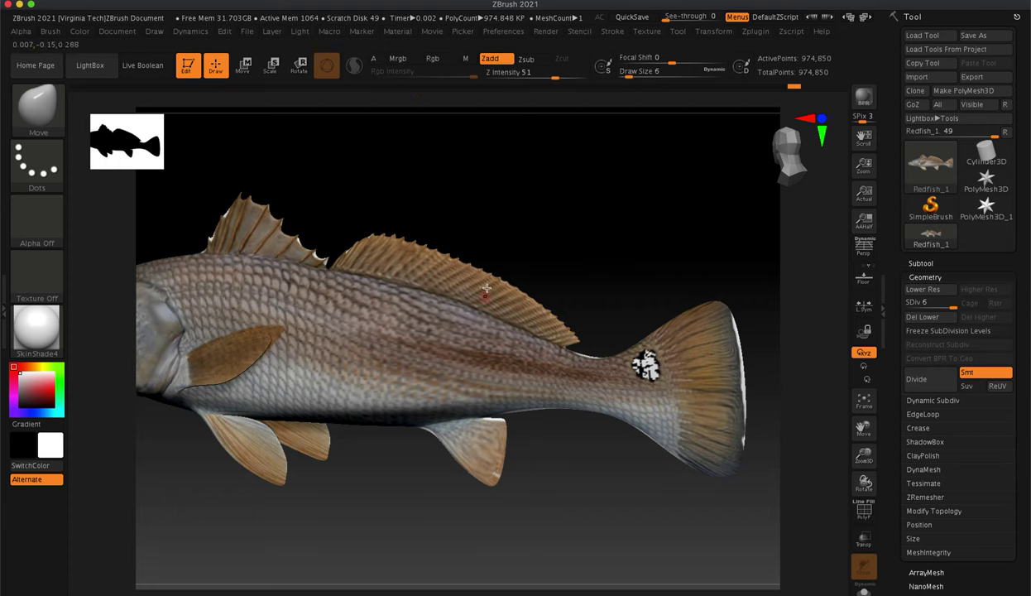
Build up the pelvic fin's base where it meets the belly with the Standard brush, and smooth the area.
{"action": "left_click_drag", "start_coordinate": [577, 232], "coordinate": [536, 208]}
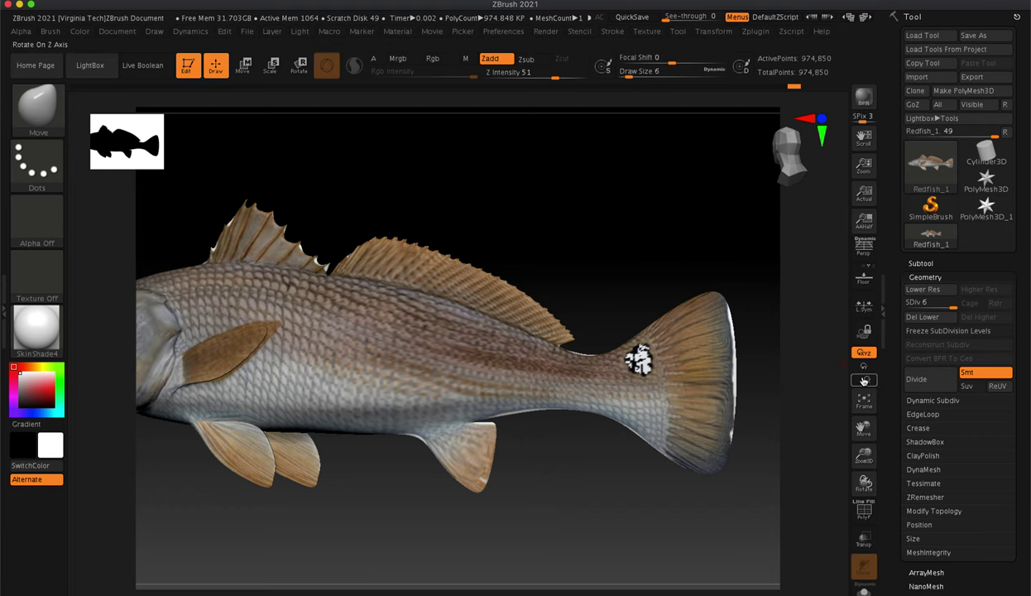
{"action": "left_click_drag", "start_coordinate": [861, 428], "coordinate": [977, 416]}
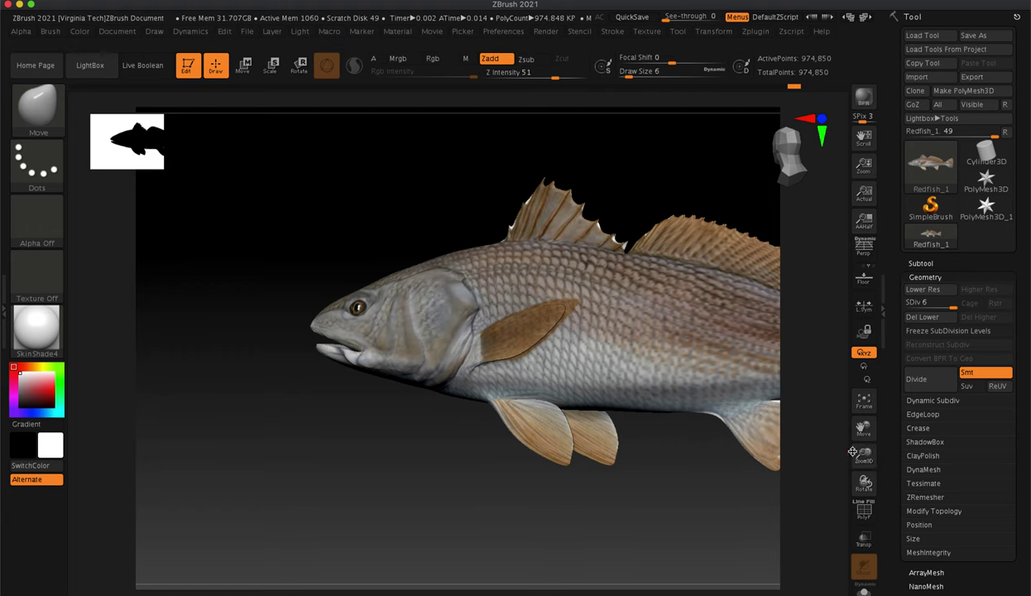
{"action": "left_click_drag", "start_coordinate": [678, 495], "coordinate": [695, 499]}
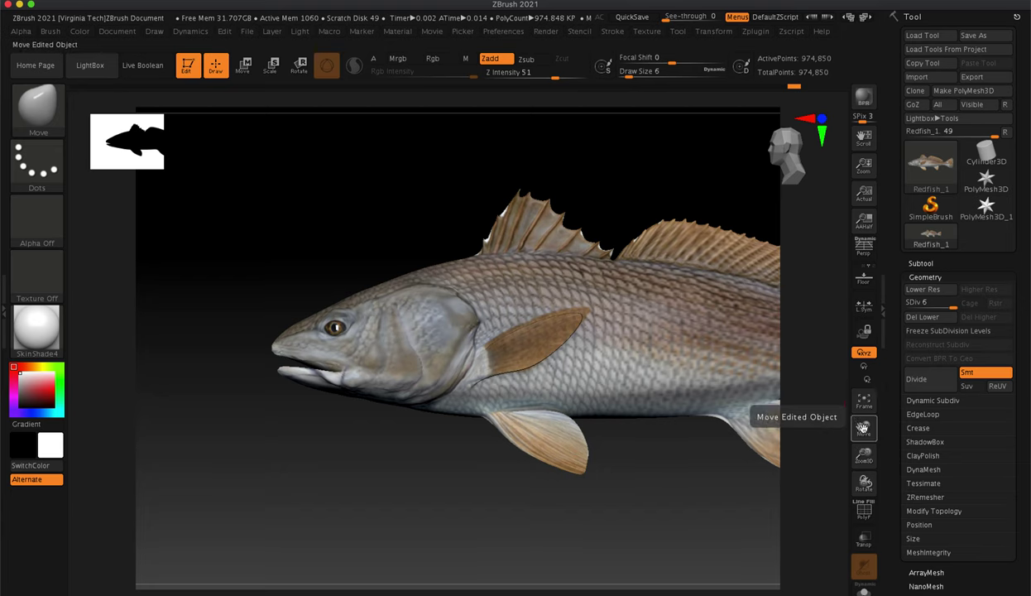
{"action": "left_click_drag", "start_coordinate": [863, 456], "coordinate": [866, 480]}
{"action": "mouse_move", "coordinate": [862, 428]}
{"action": "left_mouse_down"}
{"action": "mouse_move", "coordinate": [935, 278]}
{"action": "mouse_move", "coordinate": [927, 279]}
{"action": "left_mouse_up"}
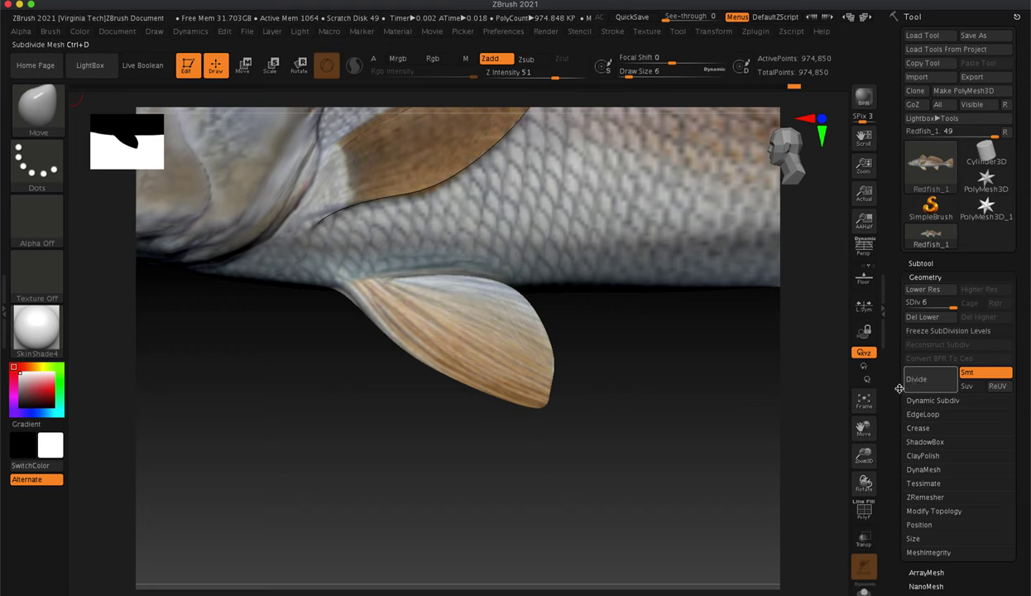
{"action": "mouse_move", "coordinate": [861, 431]}
{"action": "left_mouse_down"}
{"action": "mouse_move", "coordinate": [867, 423]}
{"action": "mouse_move", "coordinate": [863, 456]}
{"action": "mouse_move", "coordinate": [863, 426]}
{"action": "left_mouse_up"}
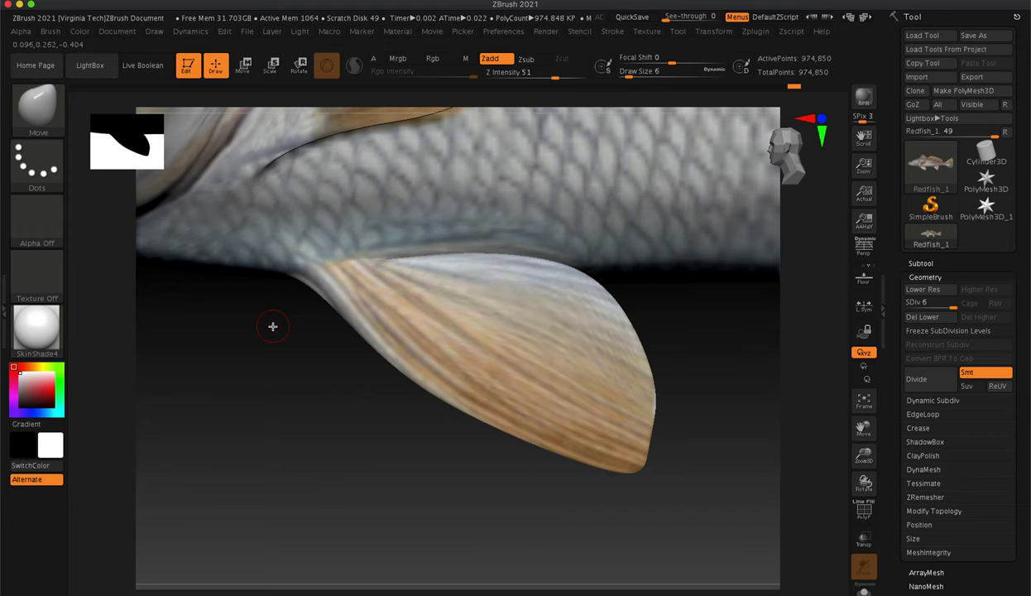
{"action": "left_click", "coordinate": [40, 114]}
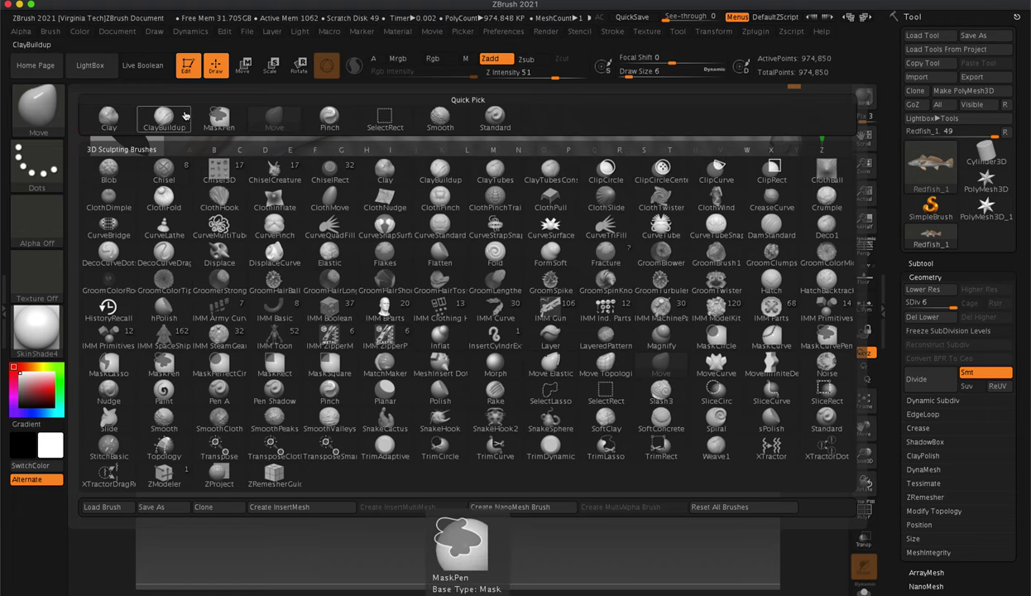
{"action": "left_click", "coordinate": [476, 115]}
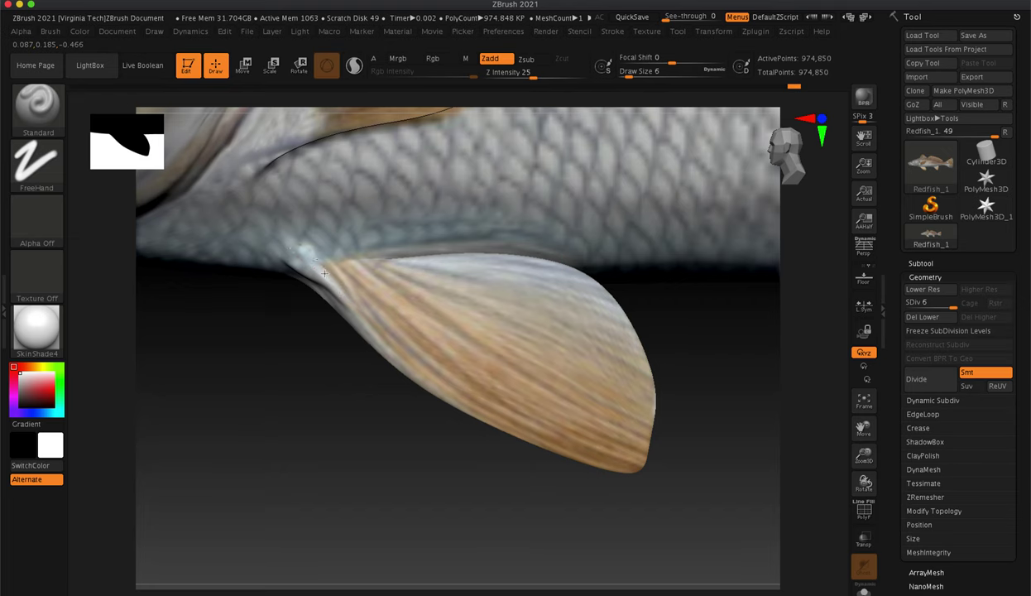
{"action": "key", "text": "shift"}
{"action": "left_click_drag", "start_coordinate": [304, 250], "coordinate": [315, 274], "text": "shift"}
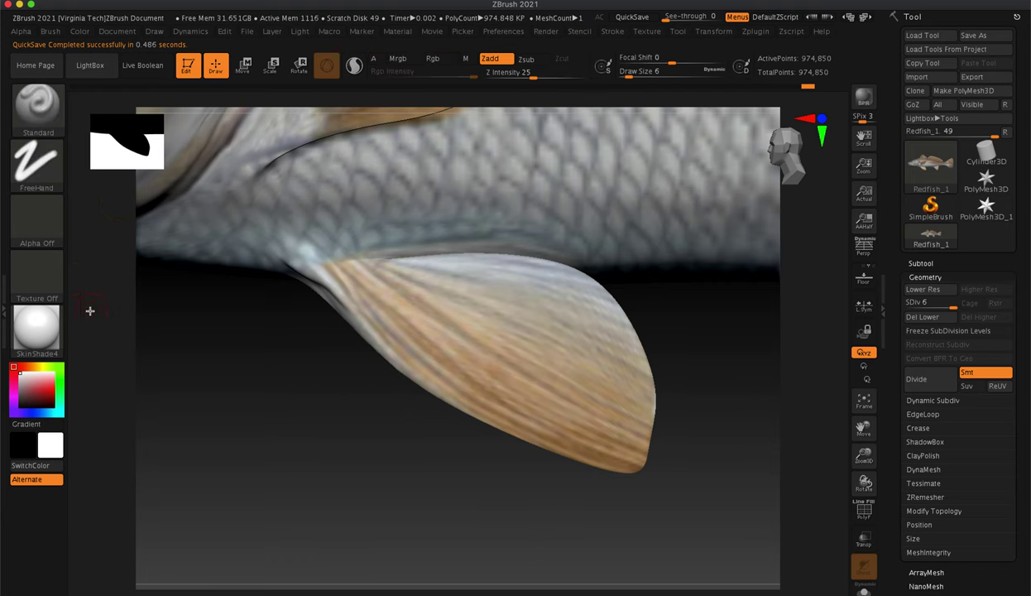
Apply the MatCap Red Wax material and sculpt raised rays along the pelvic fin's outer face with the Standard brush.
{"action": "left_click", "coordinate": [30, 326]}
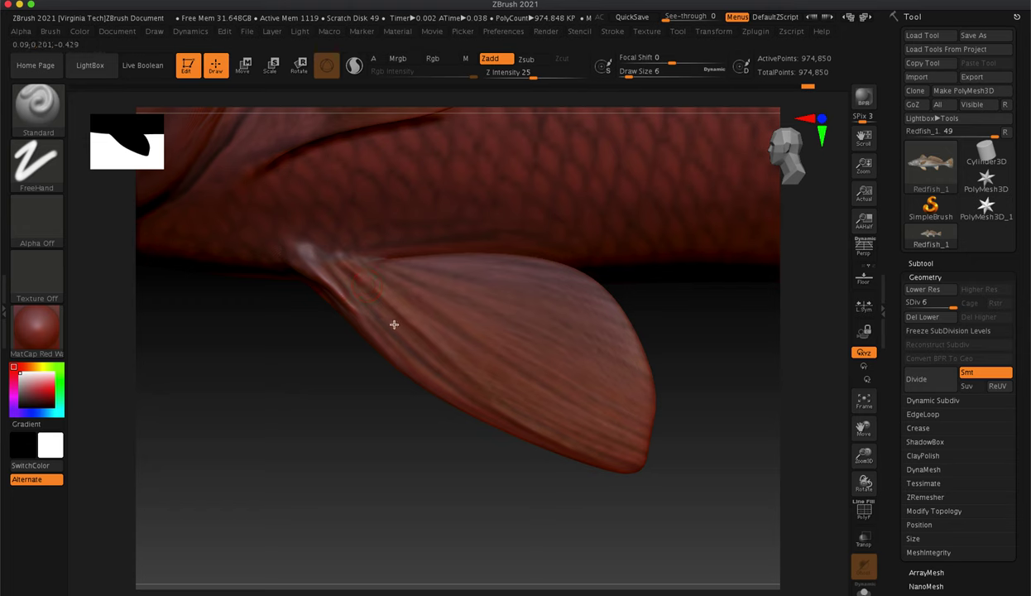
{"action": "left_click_drag", "start_coordinate": [519, 418], "coordinate": [571, 452]}
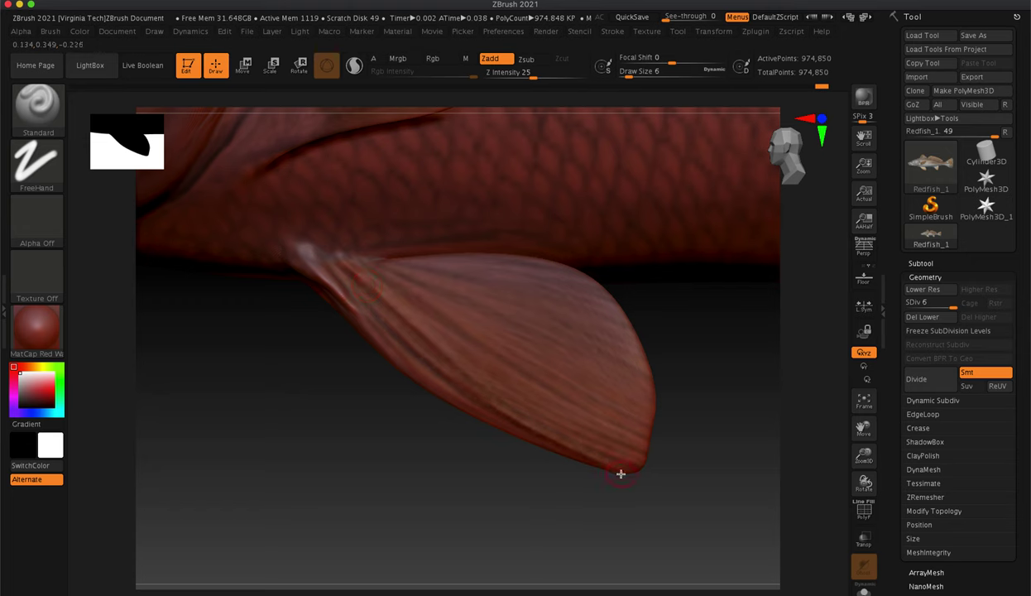
{"action": "left_click_drag", "start_coordinate": [414, 288], "coordinate": [631, 435]}
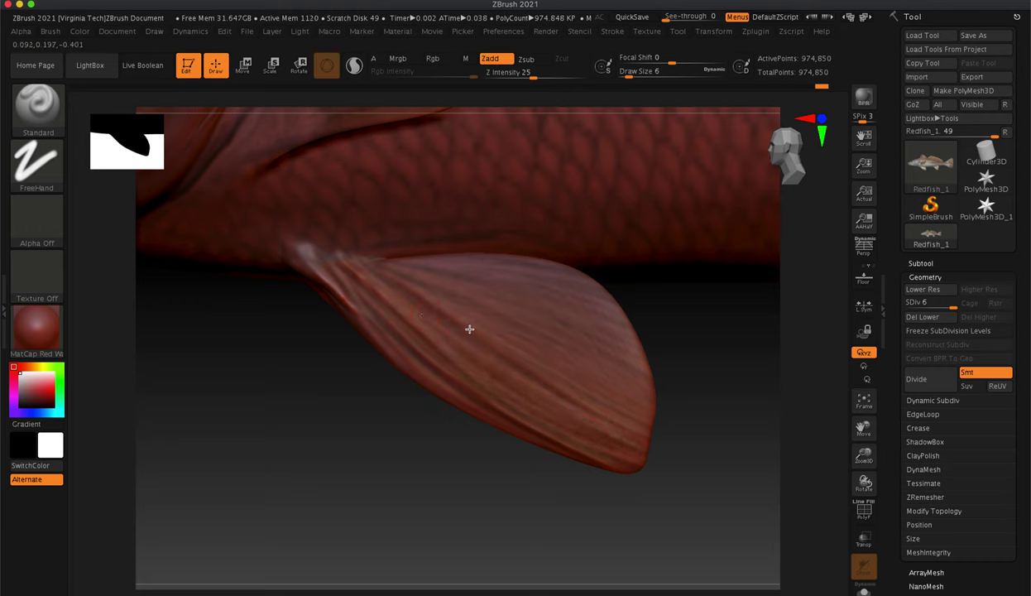
{"action": "left_click_drag", "start_coordinate": [381, 251], "coordinate": [483, 310]}
{"action": "key", "text": "ctrl+z"}
{"action": "left_click_drag", "start_coordinate": [413, 255], "coordinate": [500, 279]}
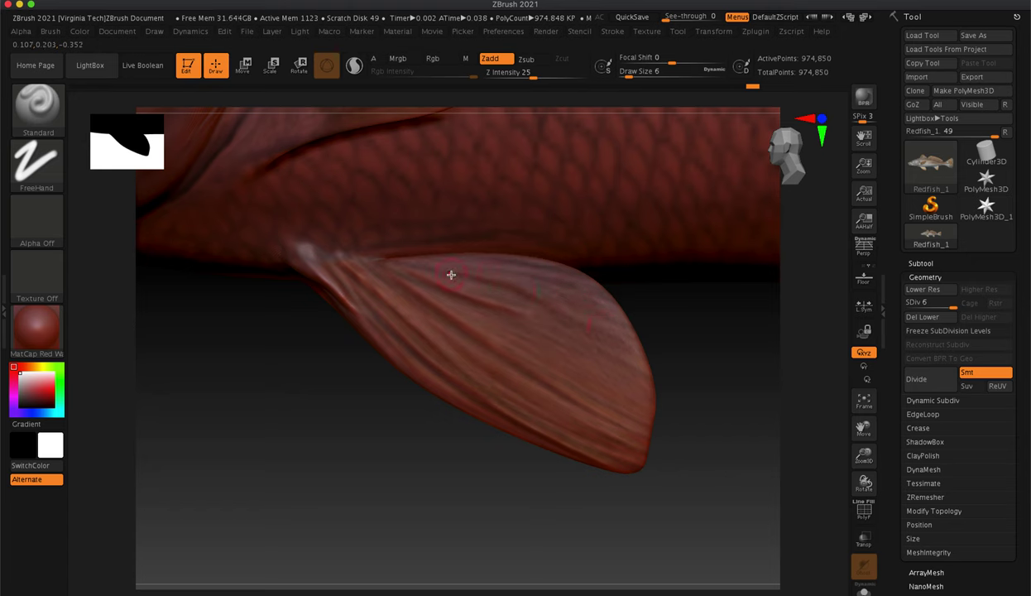
{"action": "left_click_drag", "start_coordinate": [451, 279], "coordinate": [503, 274]}
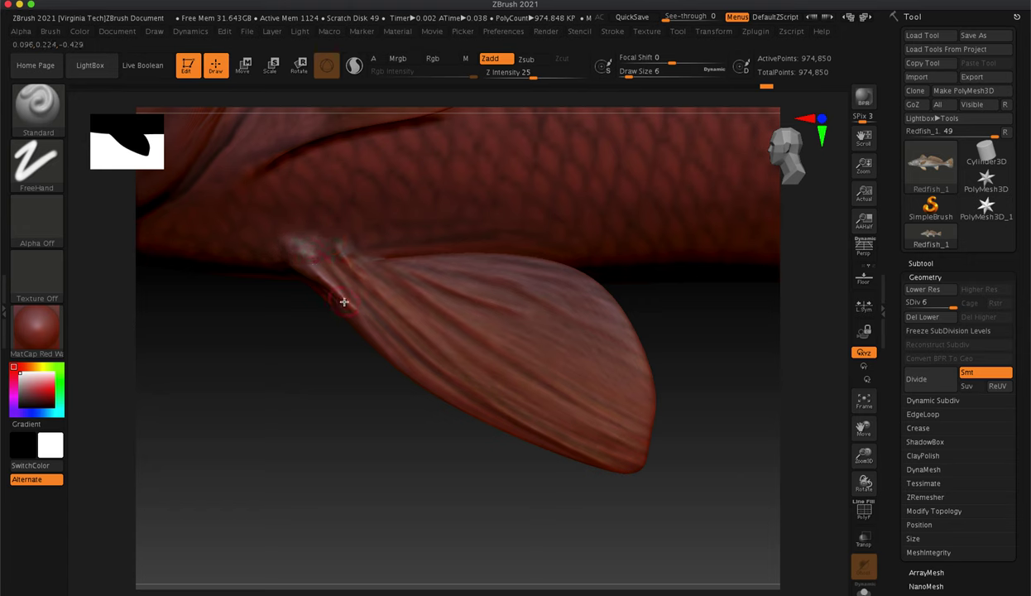
Smooth the sculpted rays in the middle of the pelvic fin's outer face.
{"action": "key", "text": "shift"}
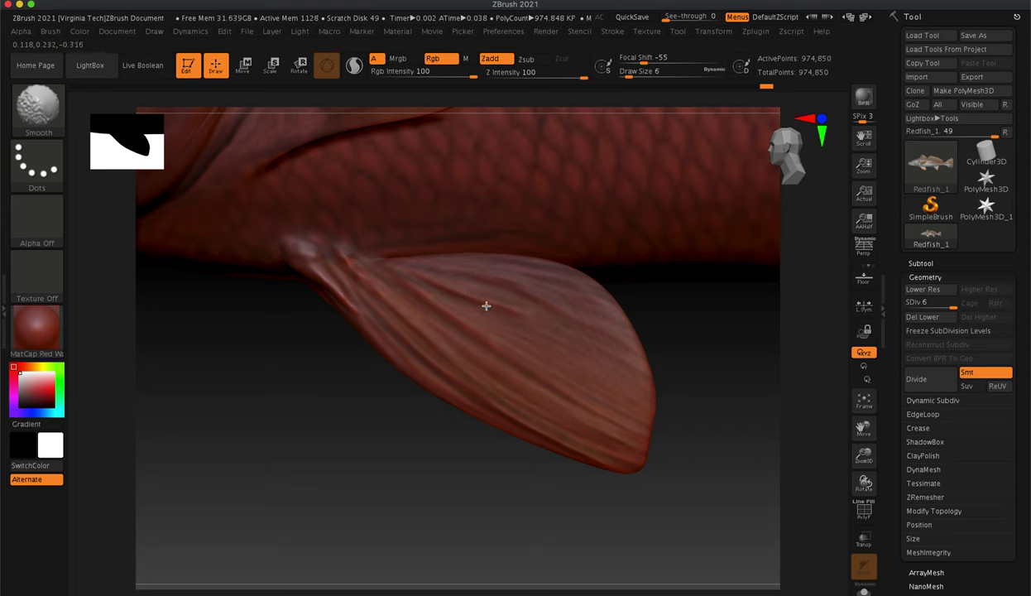
{"action": "left_click_drag", "start_coordinate": [548, 328], "coordinate": [579, 325], "text": "shift"}
{"action": "key", "text": "shift"}
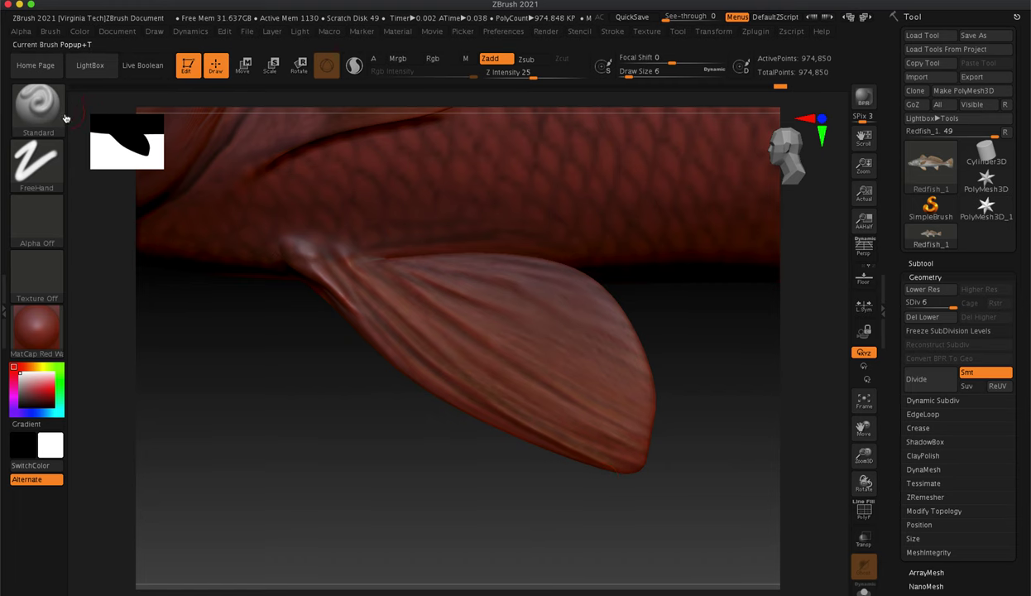
Apply the SkinShade4 material and sculpt rays from base to tip along the pelvic fin's inner face.
{"action": "left_click", "coordinate": [29, 337]}
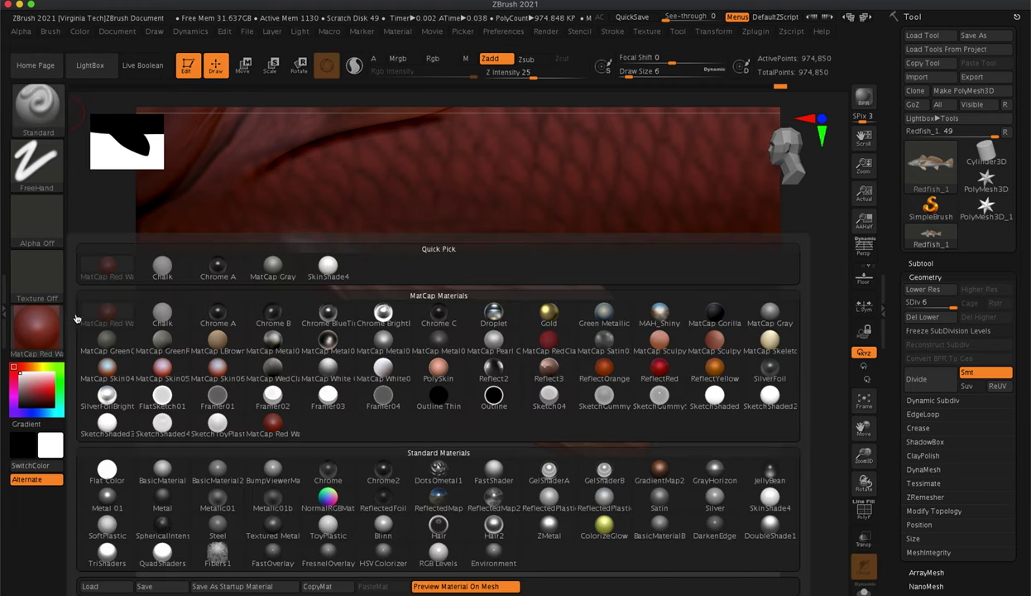
{"action": "left_click", "coordinate": [322, 262]}
{"action": "left_click_drag", "start_coordinate": [479, 467], "coordinate": [416, 455]}
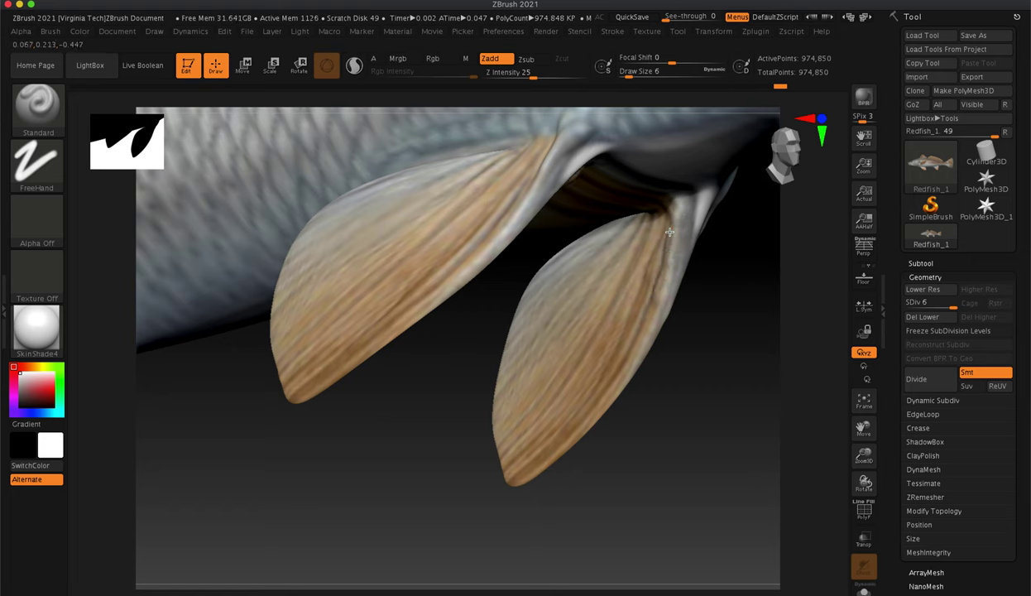
{"action": "mouse_move", "coordinate": [660, 219]}
{"action": "left_mouse_down"}
{"action": "mouse_move", "coordinate": [626, 340]}
{"action": "mouse_move", "coordinate": [586, 372]}
{"action": "left_mouse_up"}
{"action": "left_click_drag", "start_coordinate": [663, 218], "coordinate": [575, 385]}
{"action": "mouse_move", "coordinate": [647, 225]}
{"action": "left_mouse_down"}
{"action": "mouse_move", "coordinate": [551, 375]}
{"action": "mouse_move", "coordinate": [648, 250]}
{"action": "mouse_move", "coordinate": [568, 409]}
{"action": "left_mouse_up"}
{"action": "mouse_move", "coordinate": [648, 248]}
{"action": "left_mouse_down"}
{"action": "mouse_move", "coordinate": [606, 349]}
{"action": "mouse_move", "coordinate": [556, 414]}
{"action": "mouse_move", "coordinate": [647, 242]}
{"action": "mouse_move", "coordinate": [594, 347]}
{"action": "mouse_move", "coordinate": [618, 301]}
{"action": "left_mouse_up"}
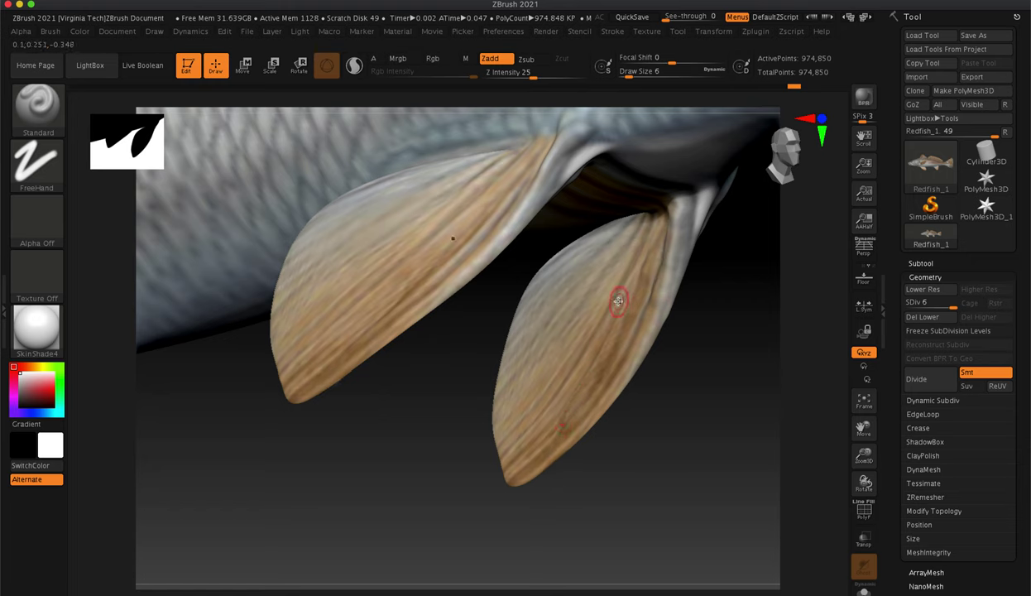
Smooth the rays on the pelvic fin's inner face and soften the fin's base.
{"action": "key", "text": "shift"}
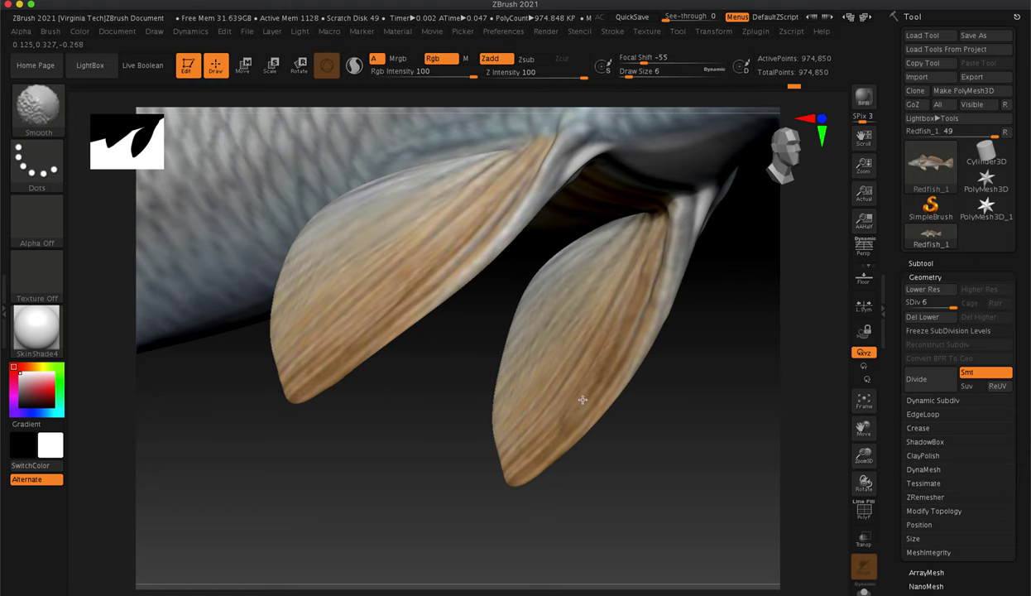
{"action": "left_click_drag", "start_coordinate": [556, 428], "coordinate": [538, 443], "text": "shift"}
{"action": "mouse_move", "coordinate": [656, 241]}
{"action": "left_mouse_down", "text": "shift"}
{"action": "mouse_move", "coordinate": [635, 295]}
{"action": "mouse_move", "coordinate": [665, 223]}
{"action": "mouse_move", "coordinate": [644, 273]}
{"action": "left_mouse_up", "text": "shift"}
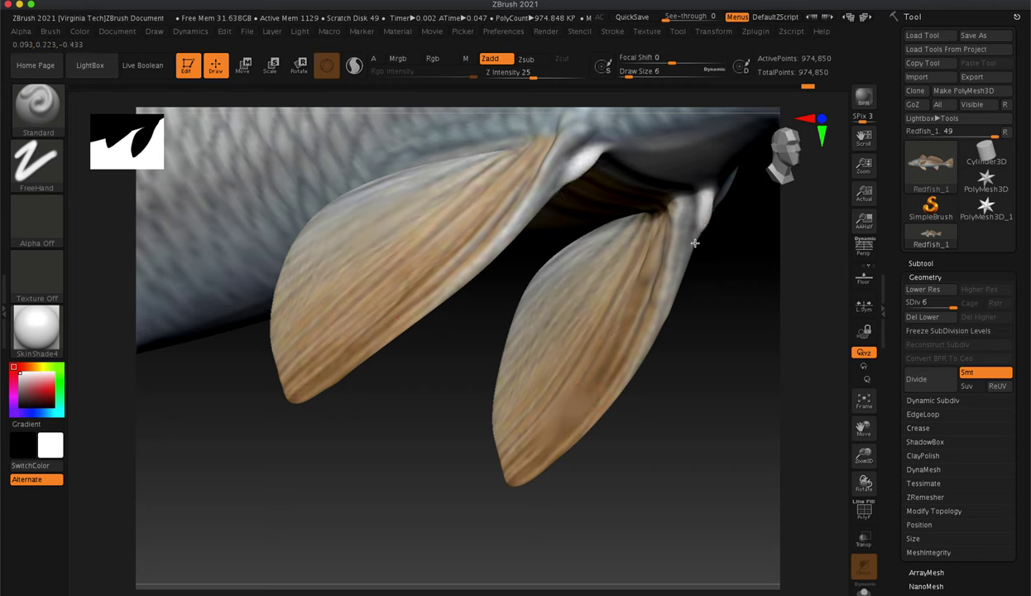
{"action": "key", "text": "shift"}
{"action": "mouse_move", "coordinate": [704, 213]}
{"action": "left_mouse_down", "text": "shift"}
{"action": "mouse_move", "coordinate": [679, 225]}
{"action": "mouse_move", "coordinate": [669, 203]}
{"action": "mouse_move", "coordinate": [661, 234]}
{"action": "mouse_move", "coordinate": [682, 240]}
{"action": "mouse_move", "coordinate": [660, 253]}
{"action": "mouse_move", "coordinate": [686, 212]}
{"action": "left_mouse_up", "text": "shift"}
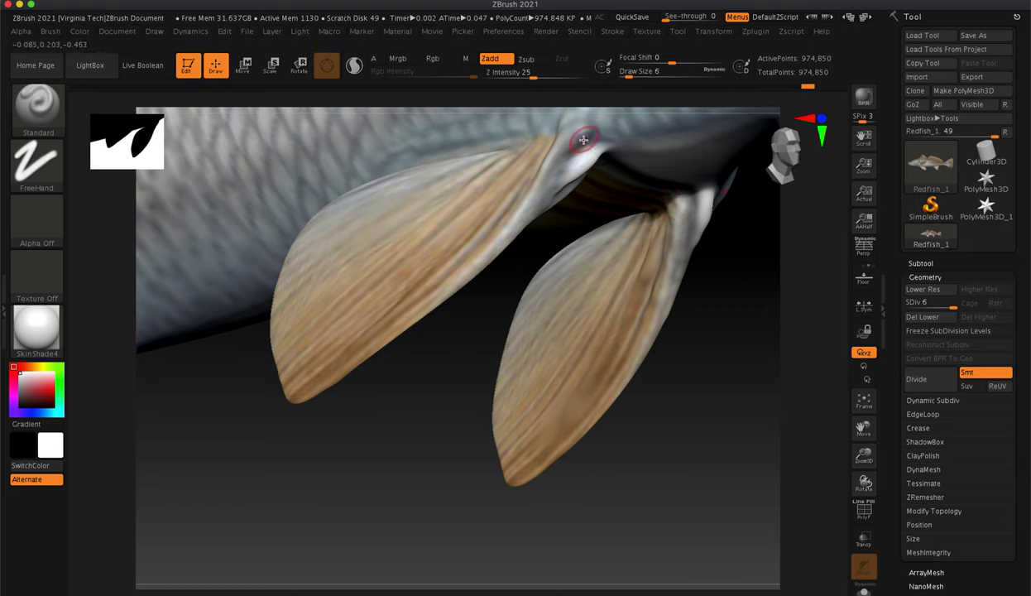
Shape the pelvic fin's fleshy base where it joins the belly with the Standard brush, and smooth its transitions.
{"action": "key", "text": "ctrl"}
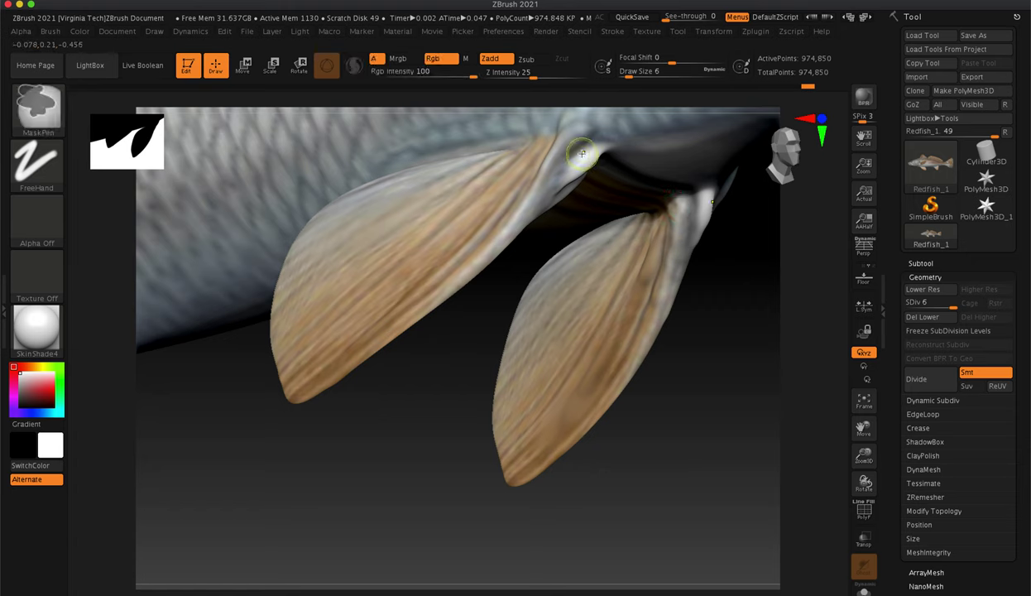
{"action": "key", "text": "ctrl"}
{"action": "key", "text": "ctrl"}
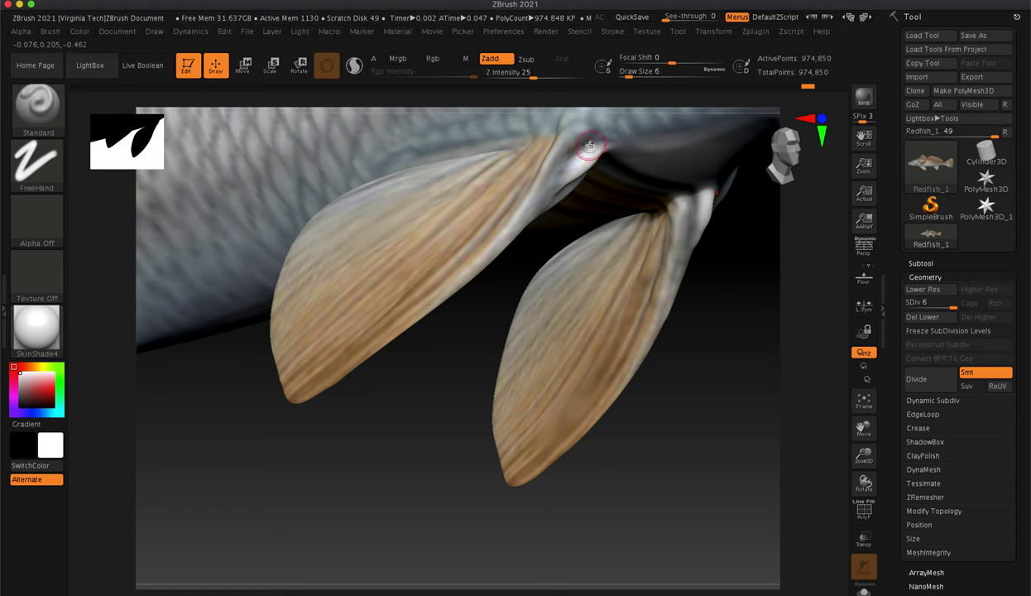
{"action": "key", "text": "ctrl"}
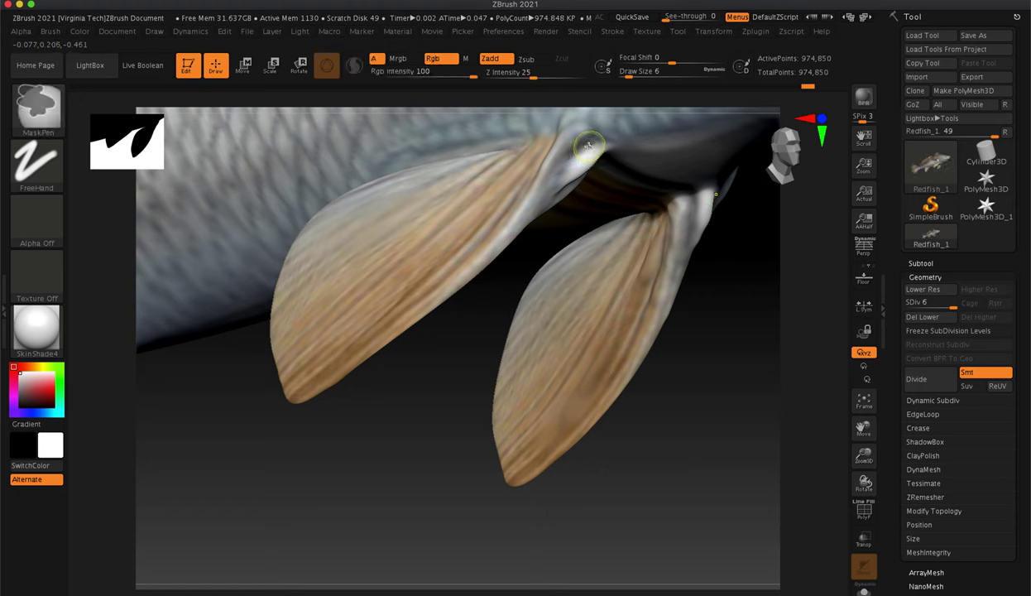
{"action": "key", "text": "ctrl"}
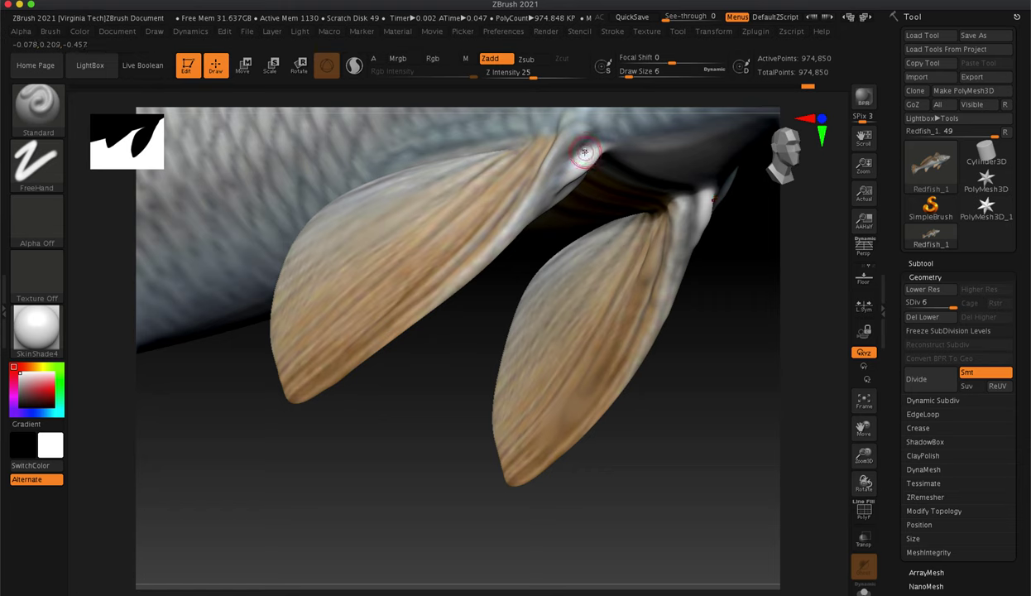
{"action": "key", "text": "shift"}
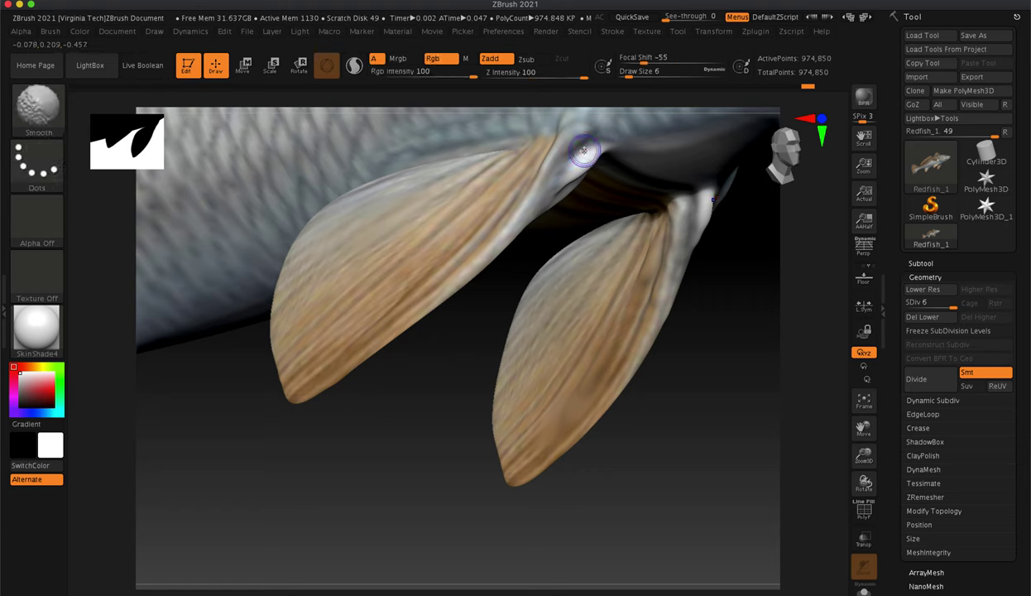
{"action": "key", "text": "shift"}
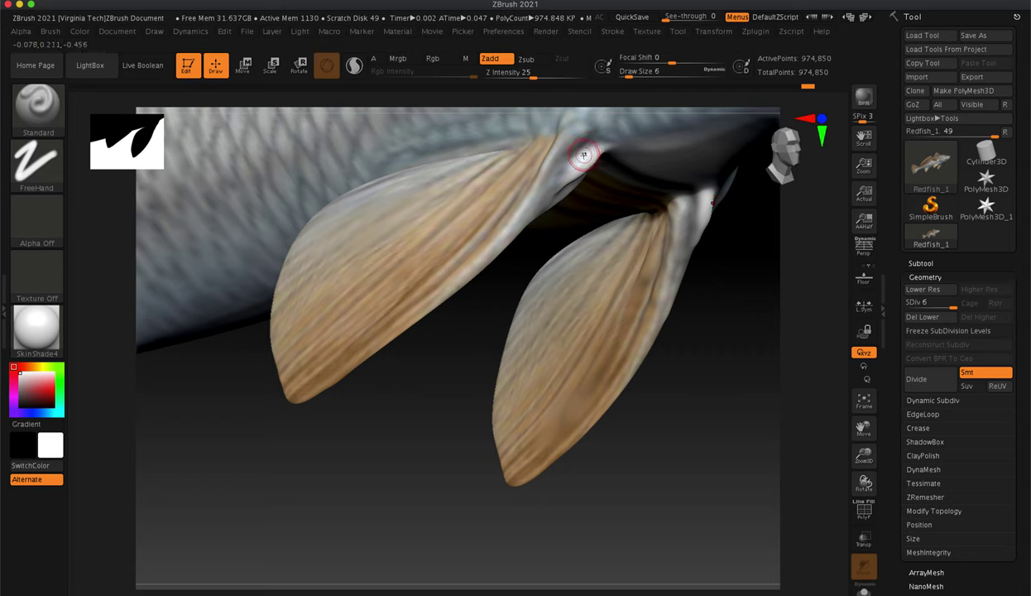
{"action": "key", "text": "shift"}
{"action": "key", "text": "shift"}
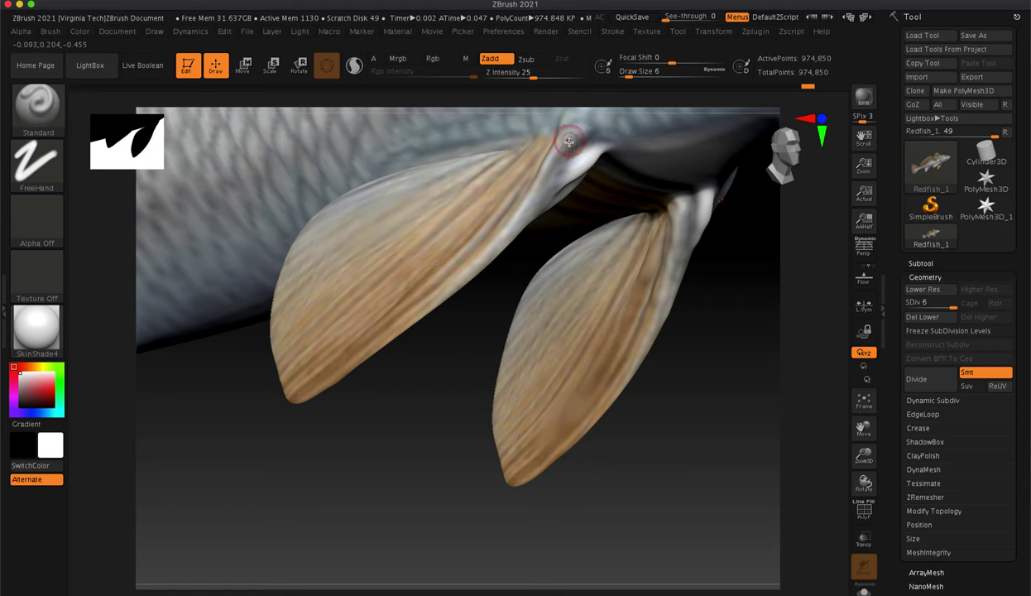
{"action": "mouse_move", "coordinate": [554, 168]}
{"action": "left_mouse_down", "text": "shift"}
{"action": "mouse_move", "coordinate": [551, 138]}
{"action": "mouse_move", "coordinate": [561, 124]}
{"action": "mouse_move", "coordinate": [571, 135]}
{"action": "mouse_move", "coordinate": [556, 129]}
{"action": "mouse_move", "coordinate": [563, 116]}
{"action": "mouse_move", "coordinate": [566, 150]}
{"action": "mouse_move", "coordinate": [526, 201]}
{"action": "mouse_move", "coordinate": [546, 168]}
{"action": "mouse_move", "coordinate": [583, 139]}
{"action": "mouse_move", "coordinate": [547, 175]}
{"action": "mouse_move", "coordinate": [589, 140]}
{"action": "mouse_move", "coordinate": [550, 168]}
{"action": "left_mouse_up", "text": "shift"}
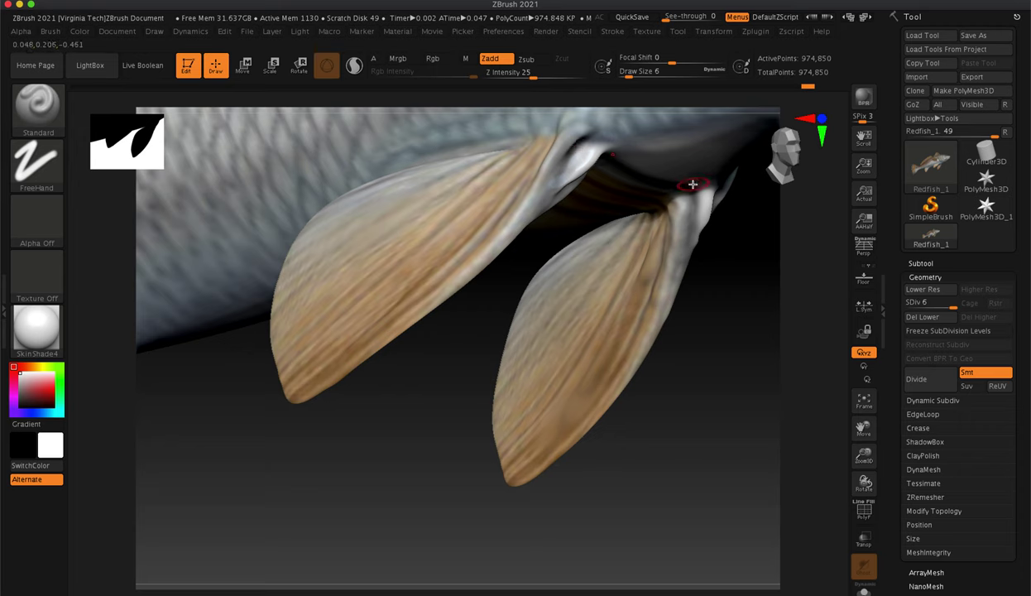
{"action": "left_click_drag", "start_coordinate": [691, 221], "coordinate": [683, 233]}
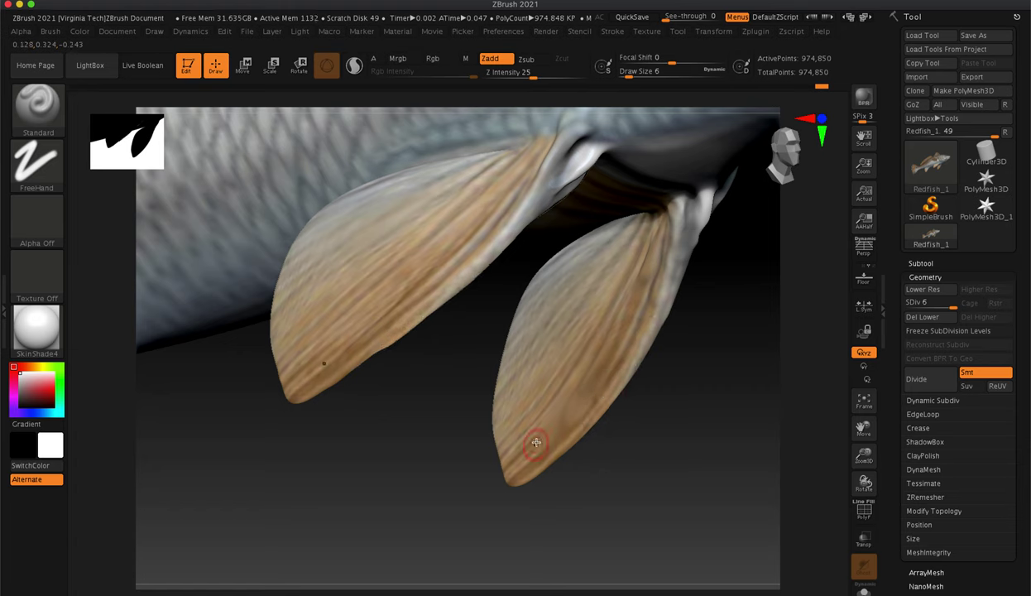
Examine the pelvic fins from several angles and check the whole fish from both sides.
{"action": "left_click_drag", "start_coordinate": [649, 453], "coordinate": [590, 477]}
{"action": "left_click_drag", "start_coordinate": [484, 451], "coordinate": [480, 406]}
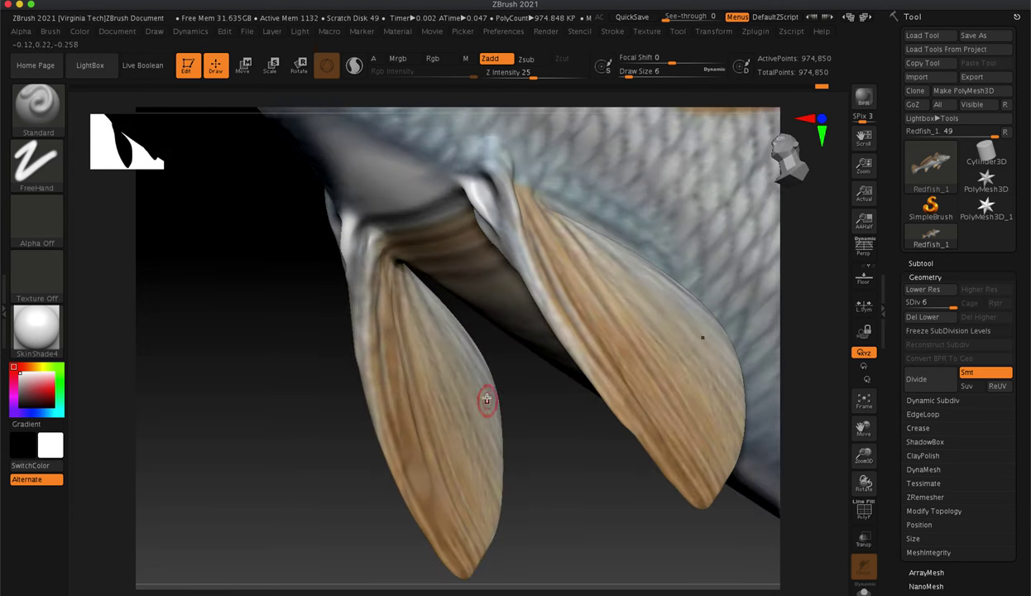
{"action": "left_click_drag", "start_coordinate": [534, 432], "coordinate": [489, 436]}
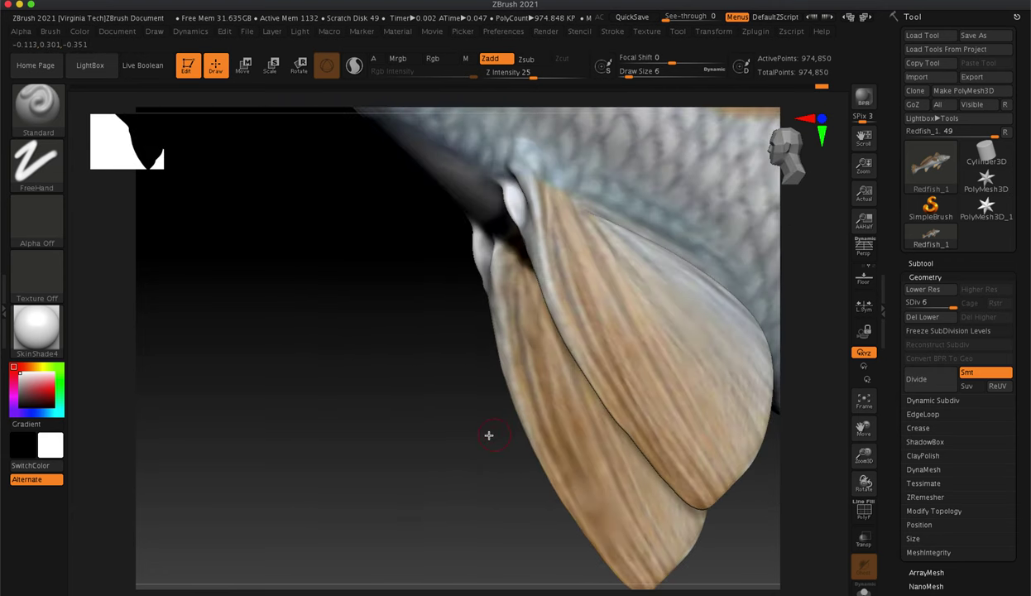
{"action": "left_click", "coordinate": [863, 401]}
{"action": "left_click_drag", "start_coordinate": [725, 372], "coordinate": [635, 301]}
{"action": "left_click_drag", "start_coordinate": [465, 478], "coordinate": [488, 490]}
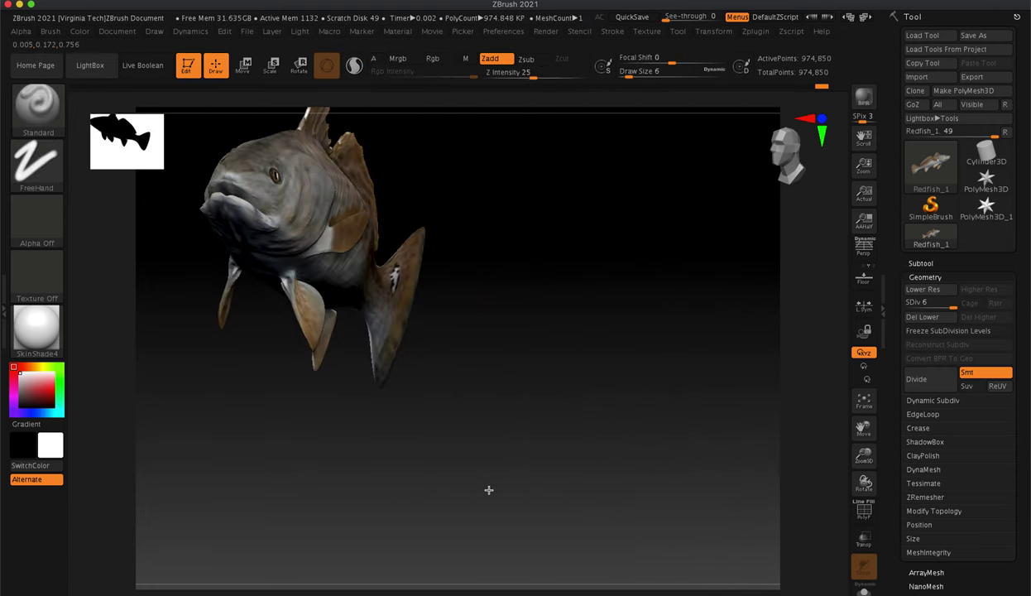
{"action": "left_click_drag", "start_coordinate": [613, 342], "coordinate": [582, 400]}
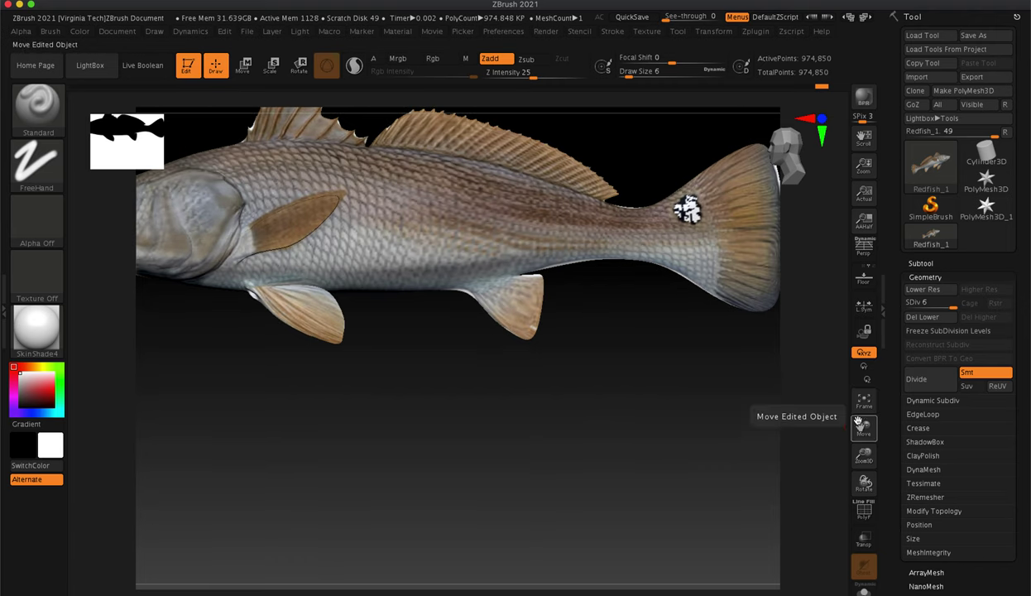
{"action": "left_click_drag", "start_coordinate": [863, 428], "coordinate": [904, 464]}
{"action": "left_click_drag", "start_coordinate": [530, 499], "coordinate": [552, 502]}
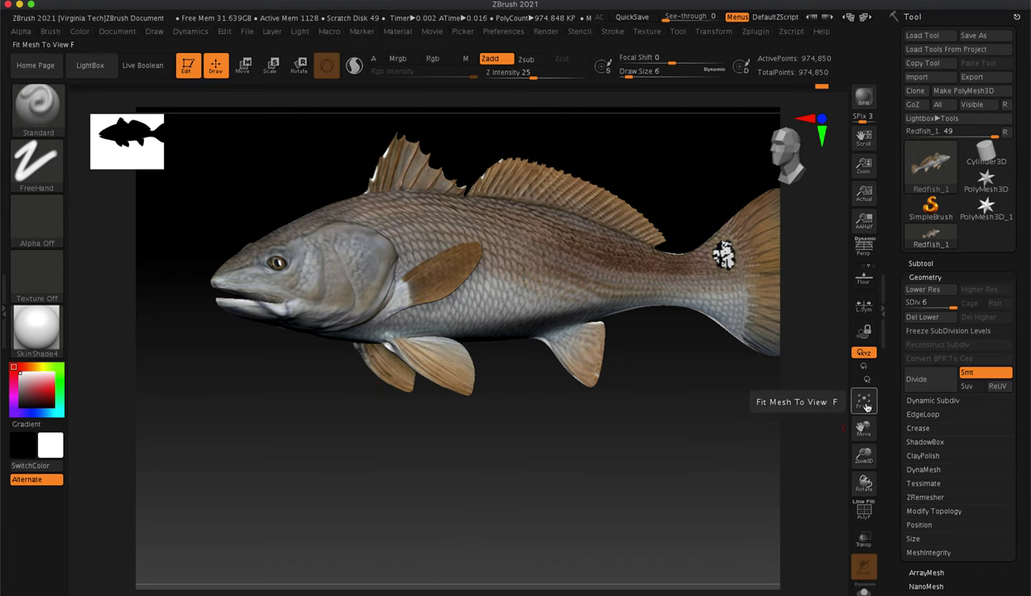
Build up skin folds between the snout and the eye on the fish's head with the ClayBuildup brush.
{"action": "left_click_drag", "start_coordinate": [863, 431], "coordinate": [992, 555]}
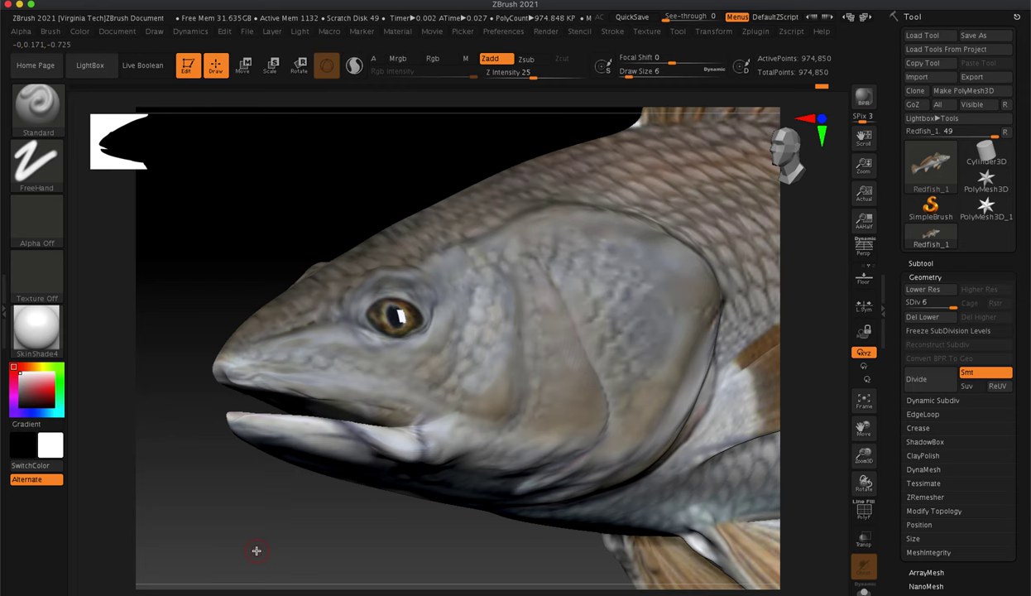
{"action": "left_click", "coordinate": [38, 107]}
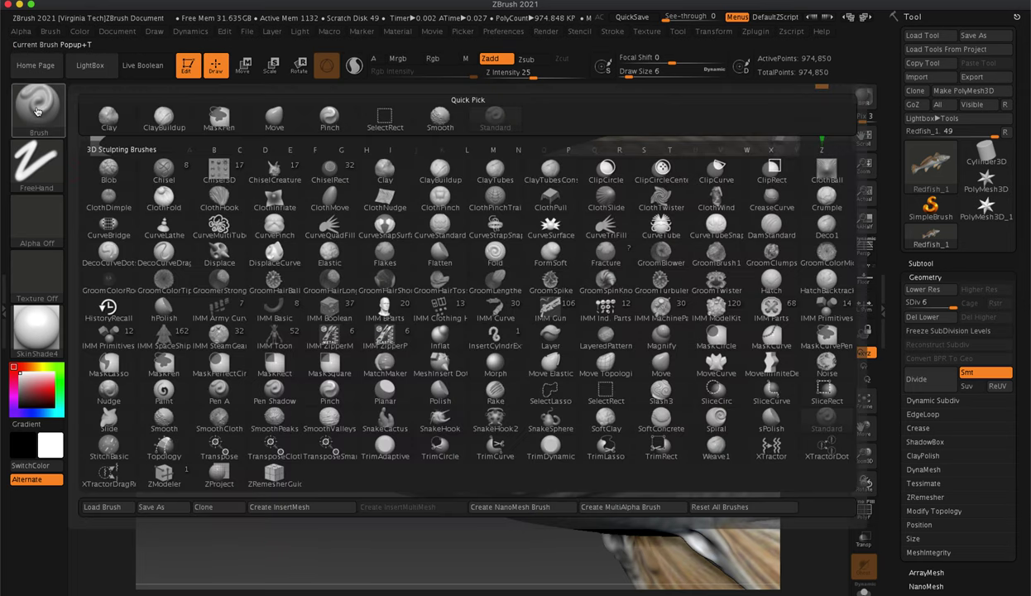
{"action": "left_click", "coordinate": [164, 115]}
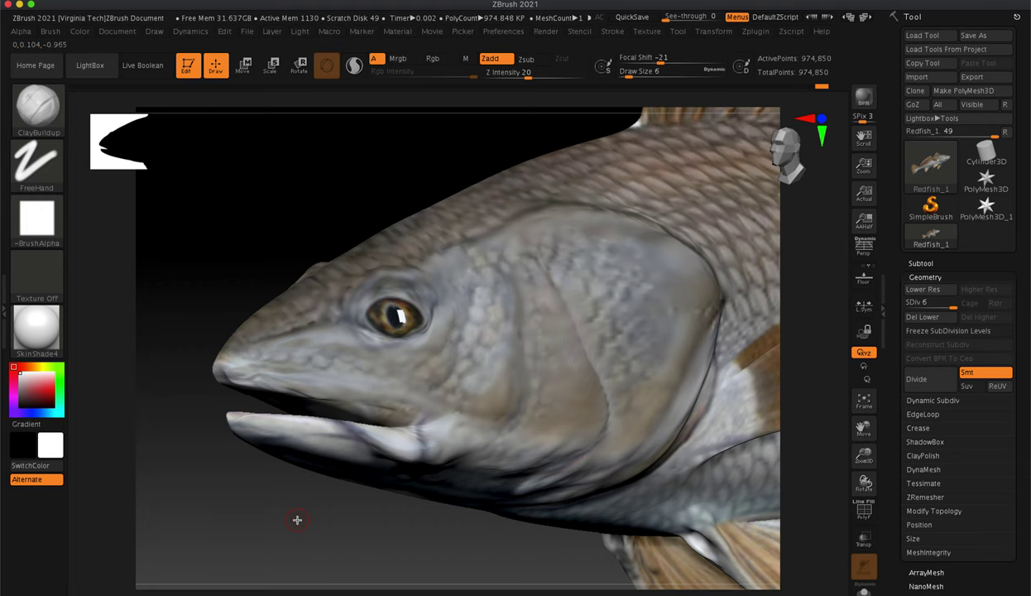
{"action": "left_click_drag", "start_coordinate": [257, 415], "coordinate": [233, 264]}
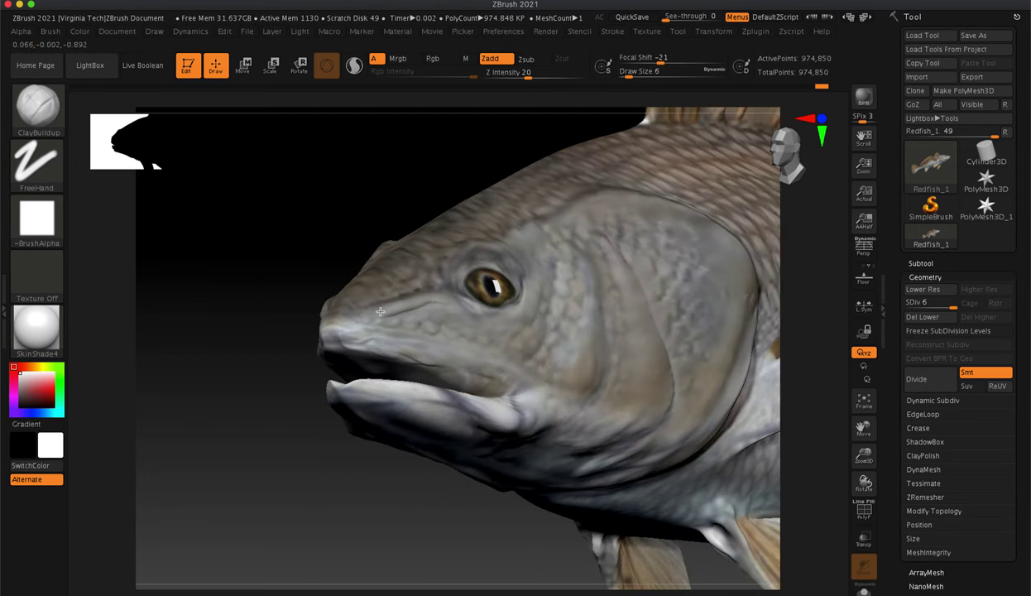
{"action": "mouse_move", "coordinate": [362, 313]}
{"action": "left_mouse_down"}
{"action": "mouse_move", "coordinate": [406, 304]}
{"action": "mouse_move", "coordinate": [472, 319]}
{"action": "left_mouse_up"}
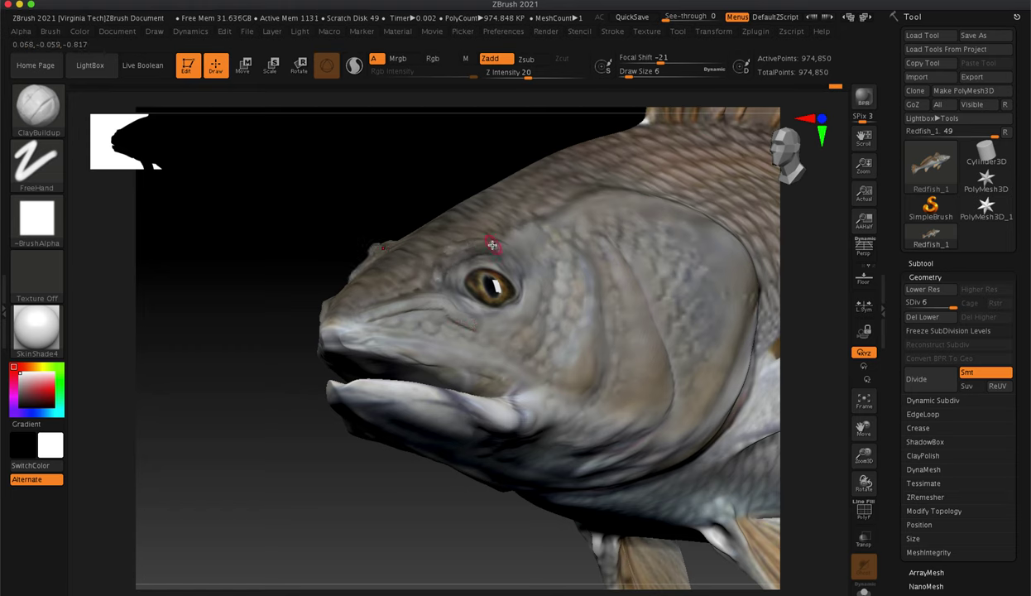
{"action": "left_click_drag", "start_coordinate": [420, 285], "coordinate": [443, 284]}
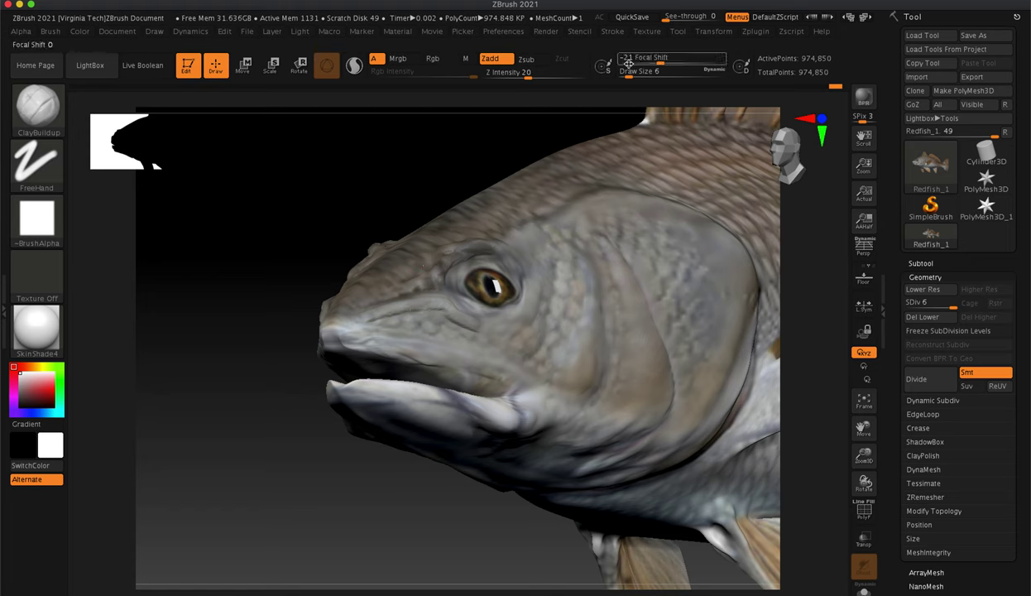
Smooth the skin folds between the snout and the eye, with draw size 13 and focal shift -21.
{"action": "left_click_drag", "start_coordinate": [628, 70], "coordinate": [617, 74]}
{"action": "mouse_move", "coordinate": [429, 288]}
{"action": "left_mouse_down", "text": "shift"}
{"action": "mouse_move", "coordinate": [420, 305]}
{"action": "mouse_move", "coordinate": [427, 296]}
{"action": "left_mouse_up", "text": "shift"}
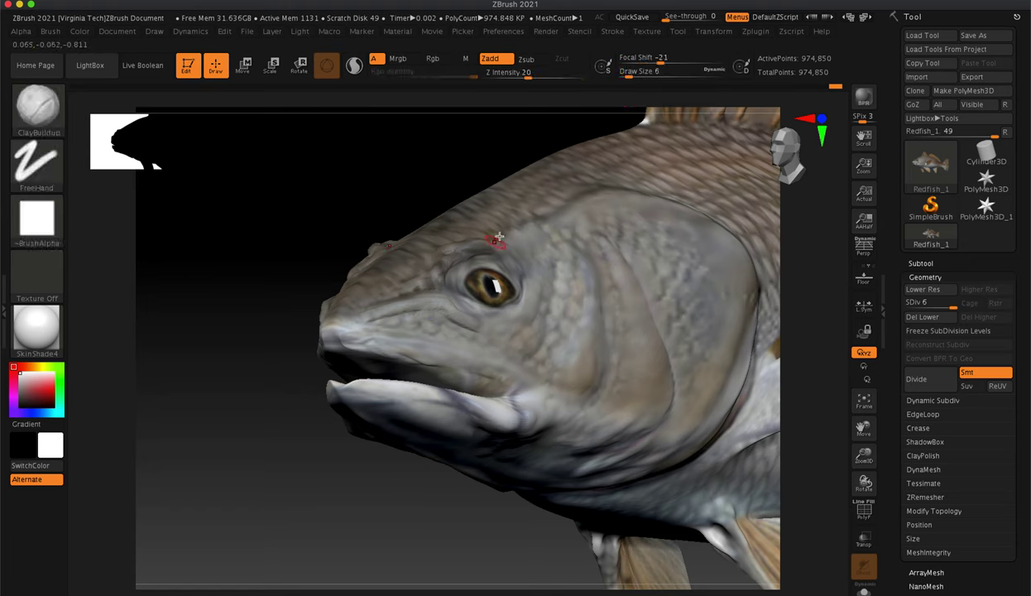
{"action": "left_click_drag", "start_coordinate": [627, 73], "coordinate": [633, 74]}
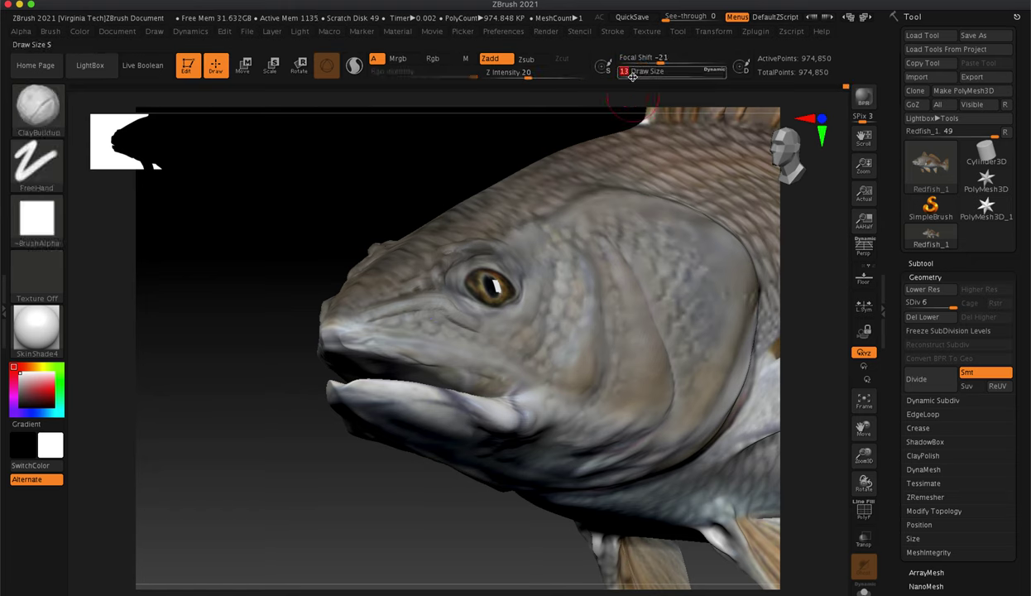
{"action": "key", "text": "shift"}
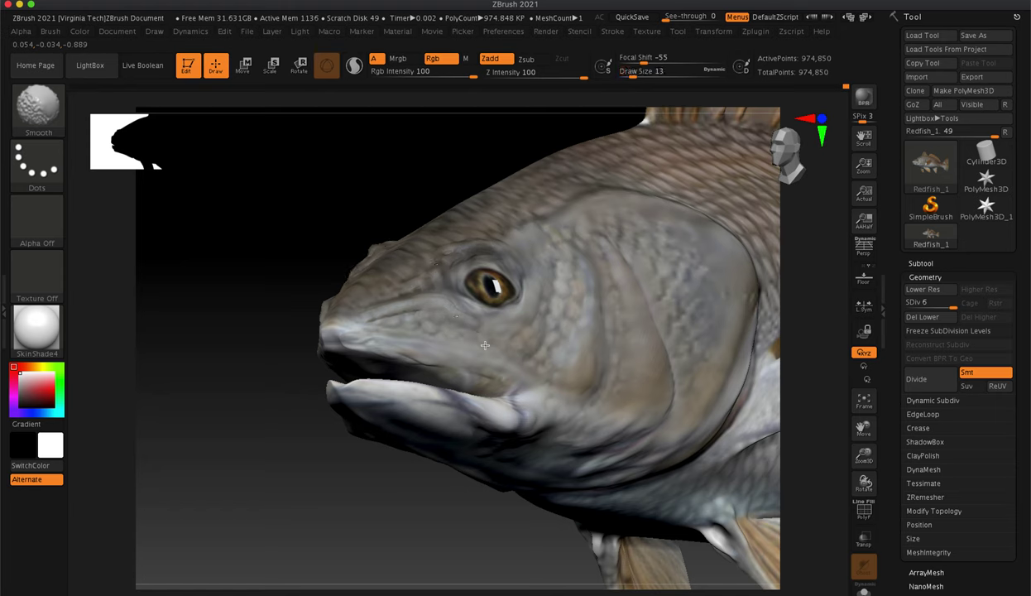
{"action": "mouse_move", "coordinate": [381, 322]}
{"action": "left_mouse_down", "text": "shift"}
{"action": "mouse_move", "coordinate": [353, 308]}
{"action": "mouse_move", "coordinate": [401, 308]}
{"action": "left_mouse_up", "text": "shift"}
Build up the upper lip from the snout tip to the mouth corner with the ClayBuildup brush and smooth it.
{"action": "mouse_move", "coordinate": [343, 323]}
{"action": "left_mouse_down"}
{"action": "mouse_move", "coordinate": [322, 329]}
{"action": "mouse_move", "coordinate": [340, 348]}
{"action": "mouse_move", "coordinate": [346, 341]}
{"action": "mouse_move", "coordinate": [330, 345]}
{"action": "mouse_move", "coordinate": [398, 346]}
{"action": "left_mouse_up"}
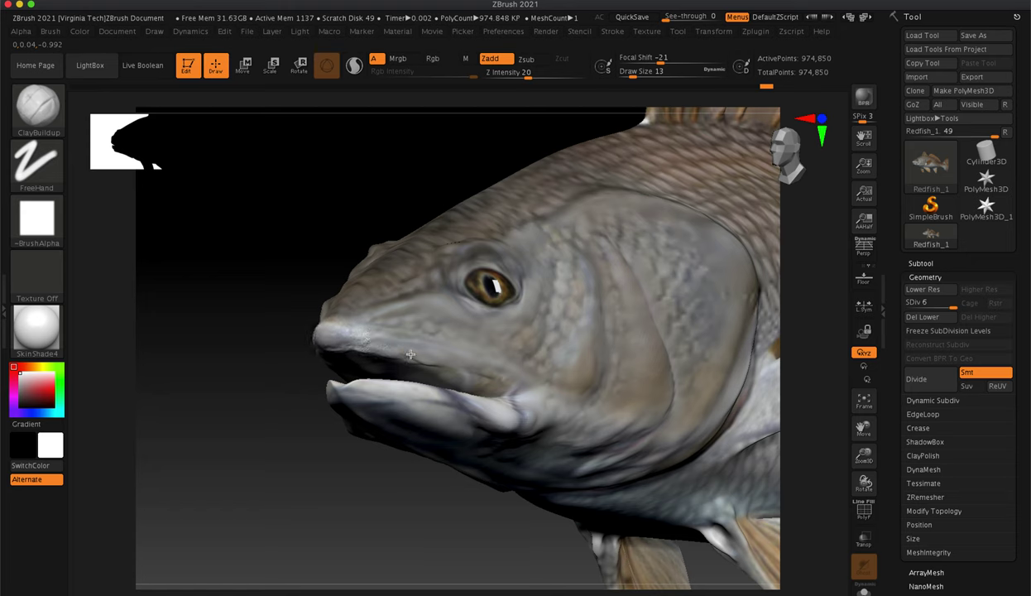
{"action": "mouse_move", "coordinate": [398, 343]}
{"action": "left_mouse_down"}
{"action": "mouse_move", "coordinate": [364, 345]}
{"action": "mouse_move", "coordinate": [336, 331]}
{"action": "mouse_move", "coordinate": [364, 339]}
{"action": "mouse_move", "coordinate": [331, 342]}
{"action": "mouse_move", "coordinate": [364, 338]}
{"action": "mouse_move", "coordinate": [341, 332]}
{"action": "mouse_move", "coordinate": [388, 345]}
{"action": "mouse_move", "coordinate": [346, 334]}
{"action": "left_mouse_up"}
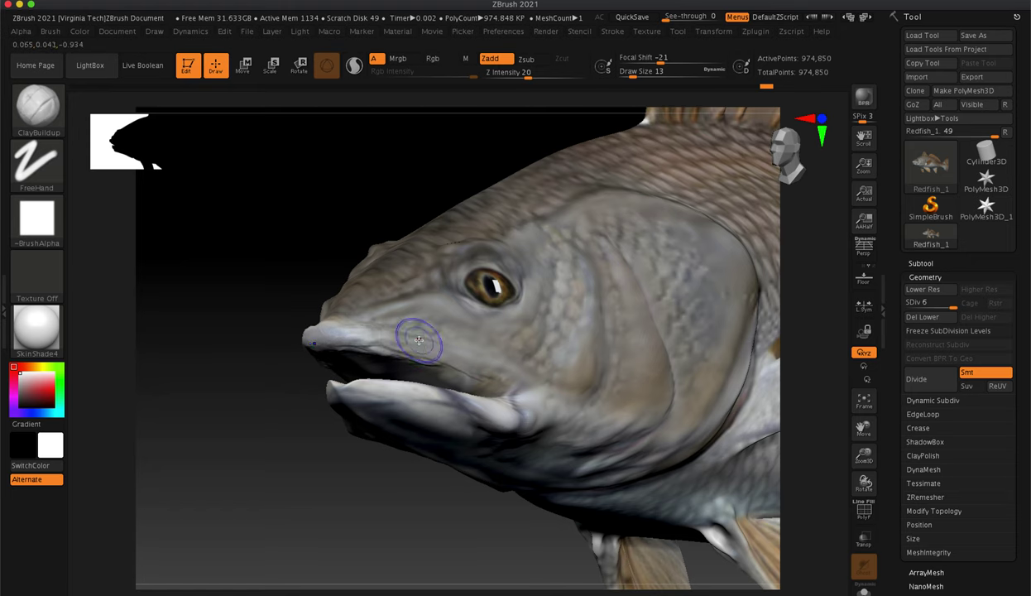
{"action": "key", "text": "shift"}
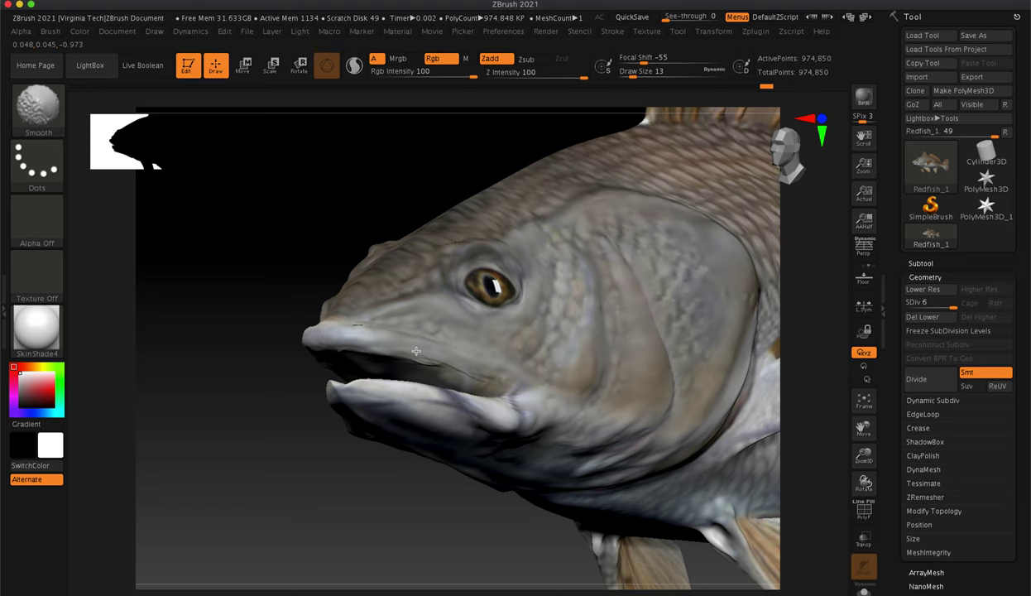
{"action": "left_click_drag", "start_coordinate": [426, 361], "coordinate": [491, 396]}
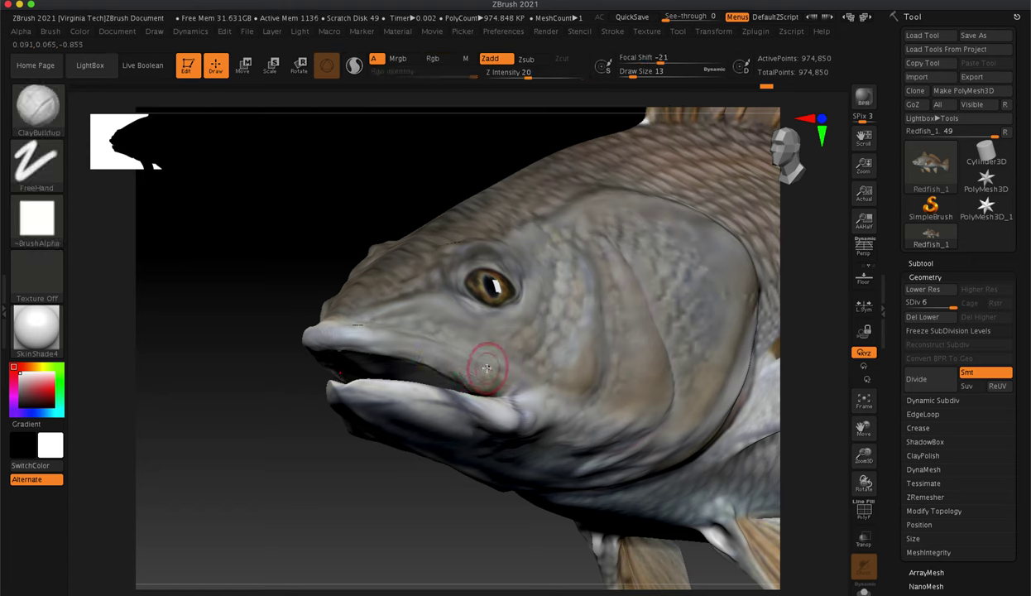
{"action": "key", "text": "shift"}
Thicken the front of the upper lip from the fish's other side with ClayBuildup and smooth its surface.
{"action": "left_click_drag", "start_coordinate": [254, 304], "coordinate": [300, 316]}
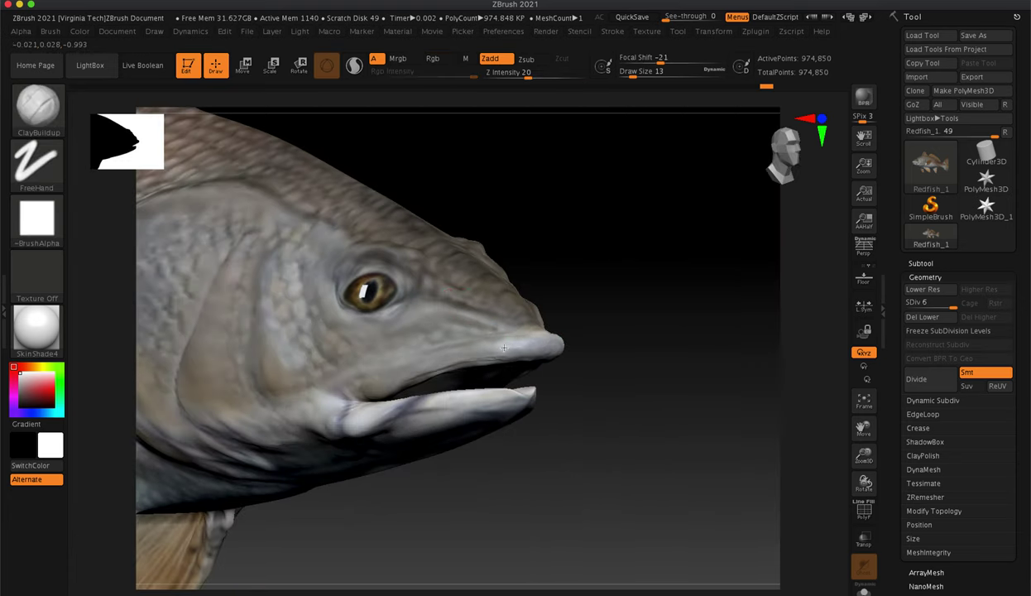
{"action": "mouse_move", "coordinate": [542, 352]}
{"action": "left_mouse_down"}
{"action": "mouse_move", "coordinate": [474, 349]}
{"action": "mouse_move", "coordinate": [477, 359]}
{"action": "left_mouse_up"}
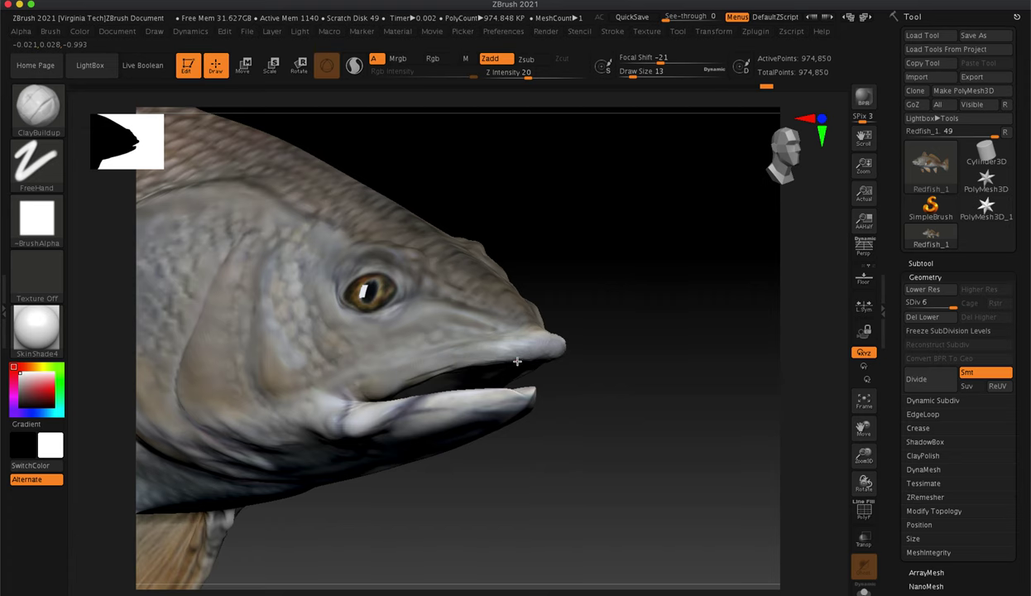
{"action": "left_click_drag", "start_coordinate": [635, 299], "coordinate": [613, 277]}
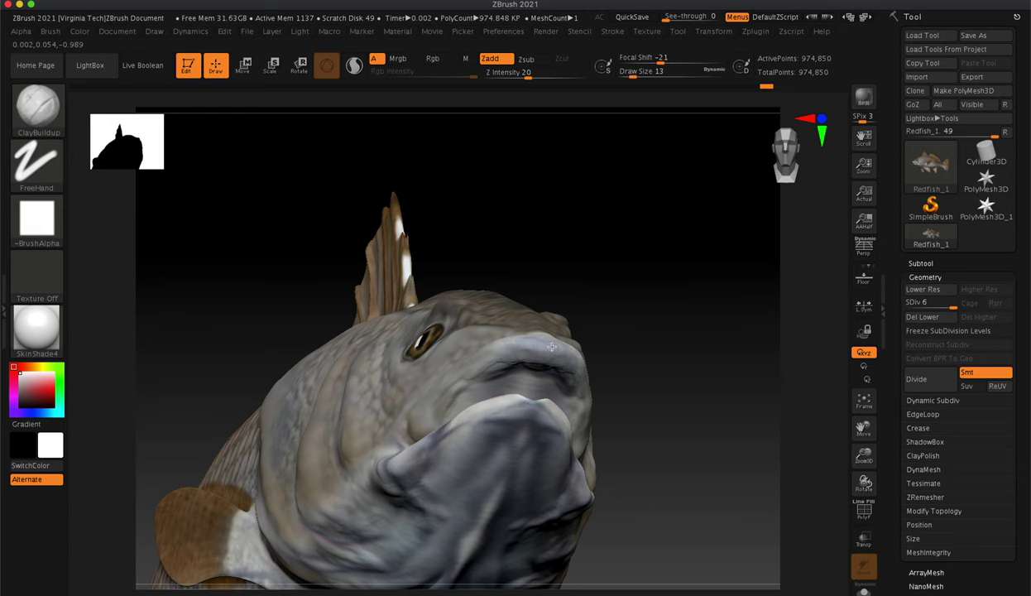
{"action": "mouse_move", "coordinate": [624, 274]}
{"action": "left_mouse_down"}
{"action": "mouse_move", "coordinate": [644, 306]}
{"action": "mouse_move", "coordinate": [629, 314]}
{"action": "left_mouse_up"}
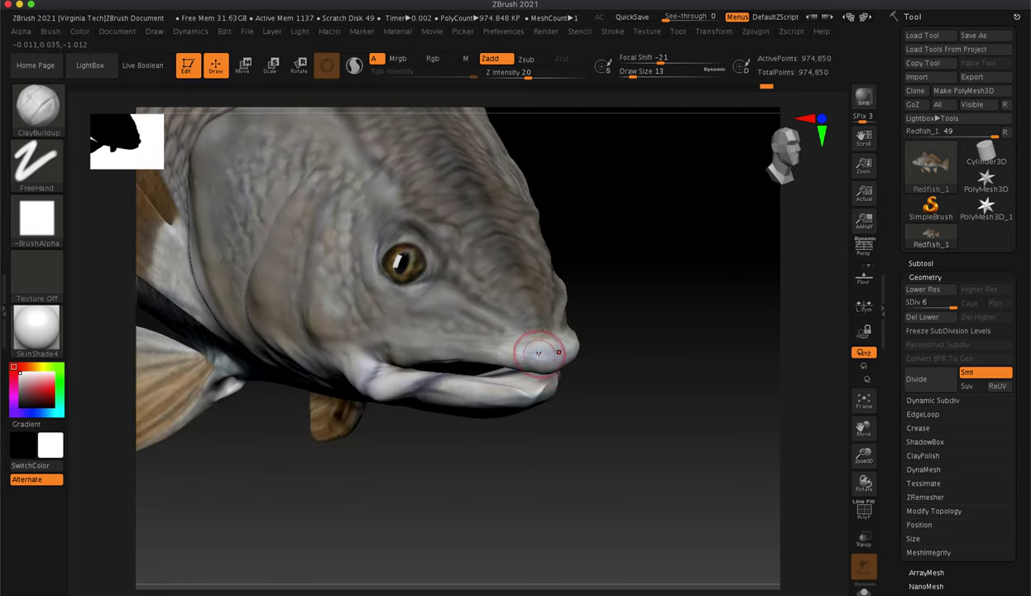
{"action": "left_click_drag", "start_coordinate": [550, 355], "coordinate": [505, 357], "text": "shift"}
Build up the lower lip's rim near its front end with ClayBuildup and smooth its edge.
{"action": "mouse_move", "coordinate": [645, 347]}
{"action": "left_mouse_down"}
{"action": "mouse_move", "coordinate": [642, 288]}
{"action": "mouse_move", "coordinate": [629, 340]}
{"action": "left_mouse_up"}
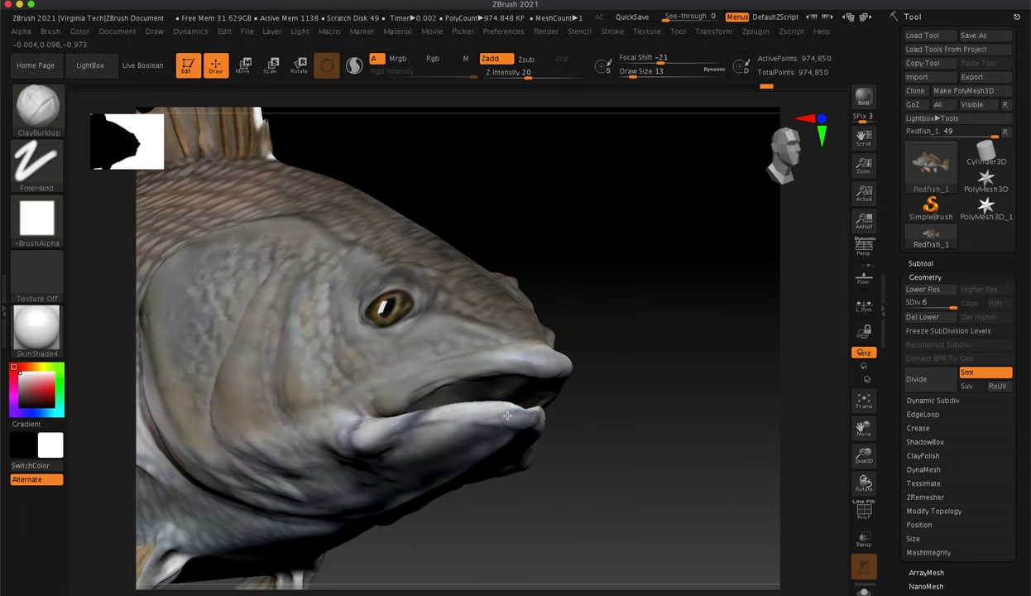
{"action": "mouse_move", "coordinate": [487, 415]}
{"action": "left_mouse_down"}
{"action": "mouse_move", "coordinate": [414, 407]}
{"action": "mouse_move", "coordinate": [493, 420]}
{"action": "mouse_move", "coordinate": [505, 411]}
{"action": "mouse_move", "coordinate": [457, 405]}
{"action": "mouse_move", "coordinate": [467, 409]}
{"action": "left_mouse_up"}
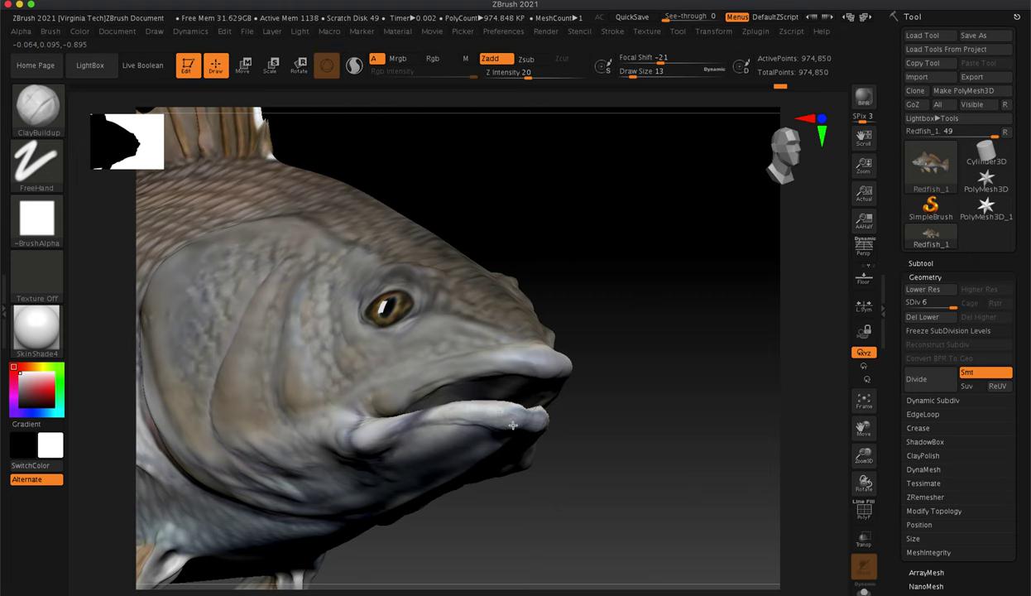
{"action": "mouse_move", "coordinate": [513, 425]}
{"action": "left_mouse_down"}
{"action": "mouse_move", "coordinate": [510, 414]}
{"action": "mouse_move", "coordinate": [508, 422]}
{"action": "left_mouse_up"}
{"action": "key", "text": "shift"}
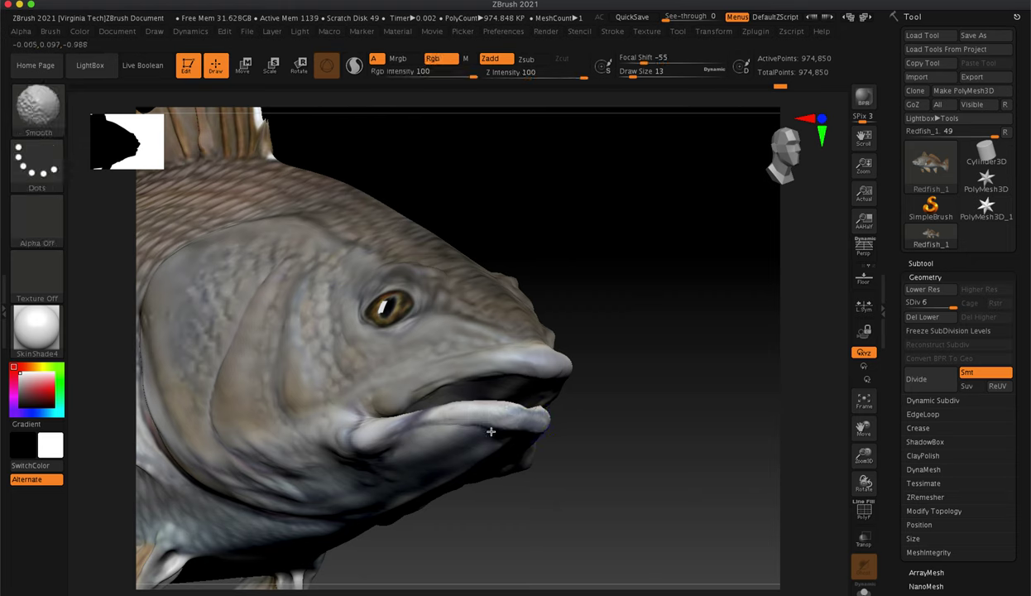
Extend the lower lip's volume across the front of the jaw and smooth it along the middle.
{"action": "mouse_move", "coordinate": [667, 350]}
{"action": "left_mouse_down"}
{"action": "mouse_move", "coordinate": [669, 310]}
{"action": "mouse_move", "coordinate": [437, 449]}
{"action": "left_mouse_up"}
{"action": "mouse_move", "coordinate": [384, 471]}
{"action": "left_mouse_down"}
{"action": "mouse_move", "coordinate": [365, 478]}
{"action": "mouse_move", "coordinate": [356, 466]}
{"action": "mouse_move", "coordinate": [399, 443]}
{"action": "left_mouse_up"}
{"action": "mouse_move", "coordinate": [359, 482]}
{"action": "left_mouse_down"}
{"action": "mouse_move", "coordinate": [359, 467]}
{"action": "mouse_move", "coordinate": [338, 483]}
{"action": "mouse_move", "coordinate": [352, 482]}
{"action": "left_mouse_up"}
{"action": "mouse_move", "coordinate": [618, 286]}
{"action": "left_mouse_down"}
{"action": "mouse_move", "coordinate": [607, 317]}
{"action": "mouse_move", "coordinate": [368, 493]}
{"action": "left_mouse_up"}
{"action": "key", "text": "shift"}
{"action": "mouse_move", "coordinate": [688, 330]}
{"action": "left_mouse_down"}
{"action": "mouse_move", "coordinate": [496, 347]}
{"action": "mouse_move", "coordinate": [472, 397]}
{"action": "left_mouse_up"}
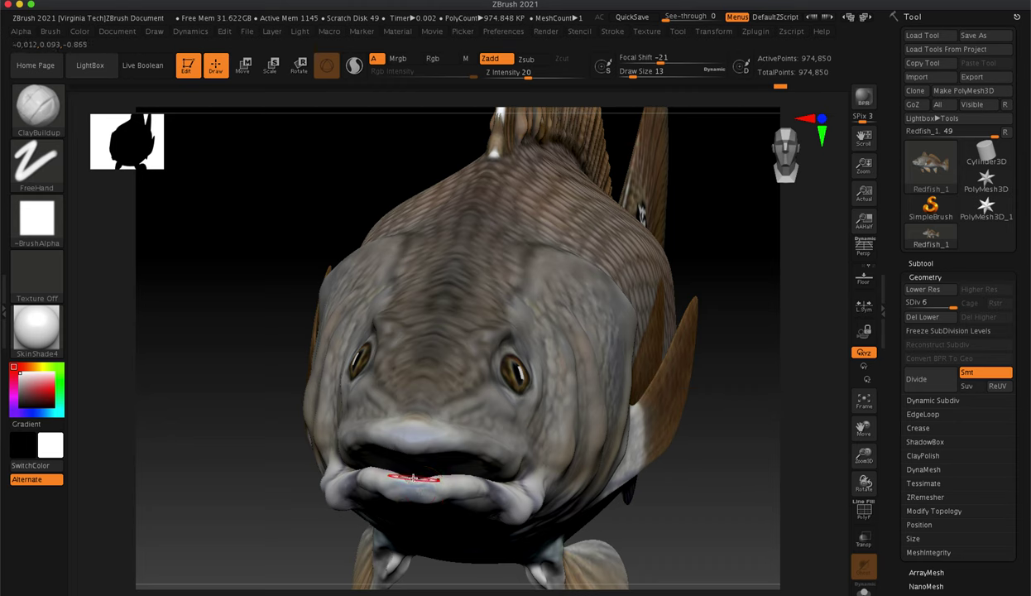
{"action": "key", "text": "shift"}
{"action": "left_click_drag", "start_coordinate": [410, 483], "coordinate": [400, 481], "text": "shift"}
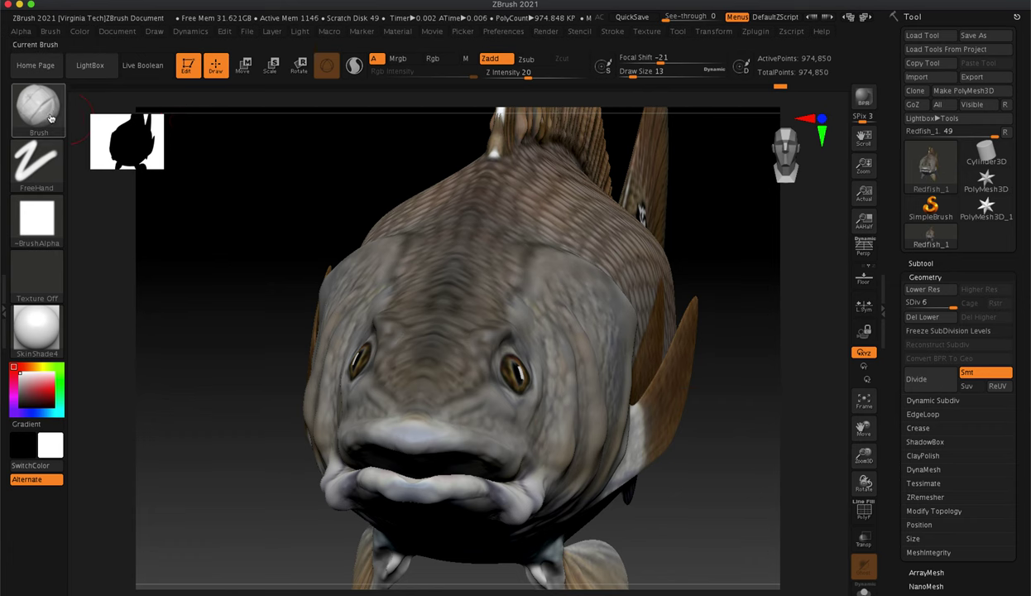
Reshape the front of the lower lip from below and above with the Move brush.
{"action": "left_click", "coordinate": [44, 109]}
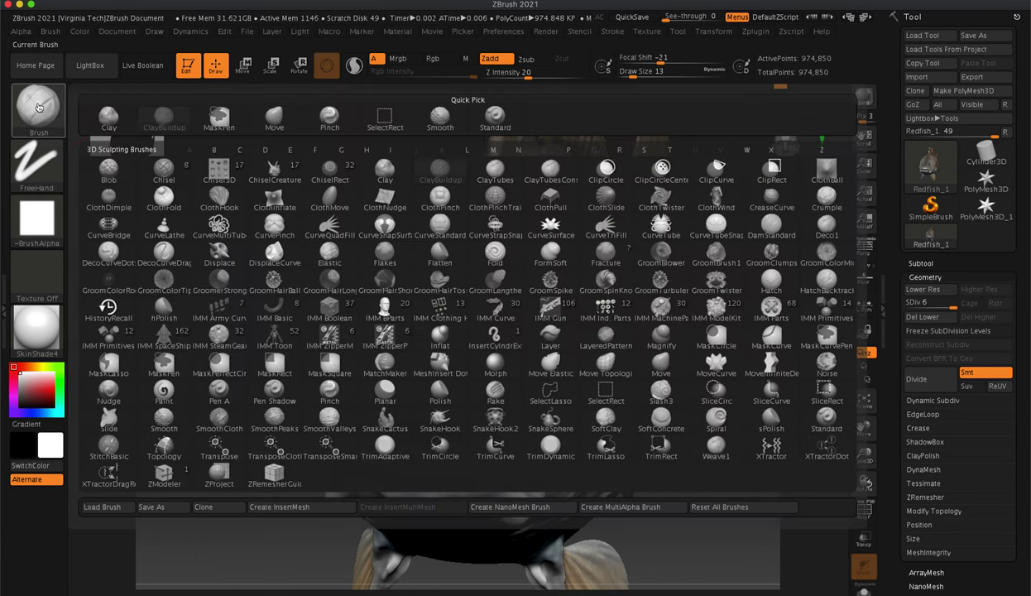
{"action": "left_click", "coordinate": [277, 116]}
{"action": "left_click_drag", "start_coordinate": [233, 439], "coordinate": [245, 375]}
{"action": "left_click_drag", "start_coordinate": [311, 349], "coordinate": [308, 289]}
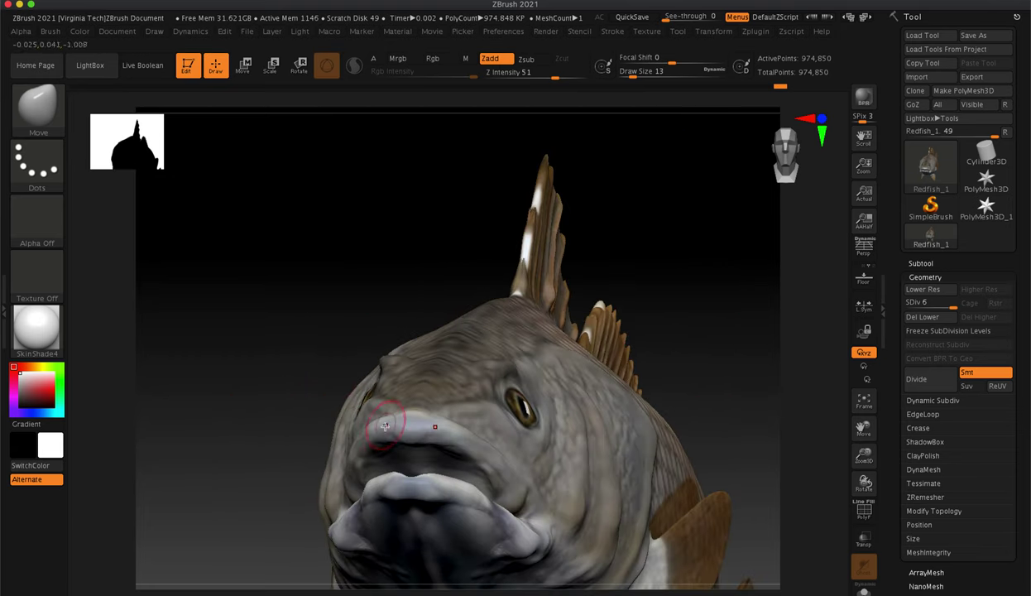
{"action": "left_click_drag", "start_coordinate": [412, 478], "coordinate": [405, 462]}
{"action": "left_click_drag", "start_coordinate": [359, 279], "coordinate": [378, 406]}
{"action": "left_click_drag", "start_coordinate": [396, 473], "coordinate": [401, 488]}
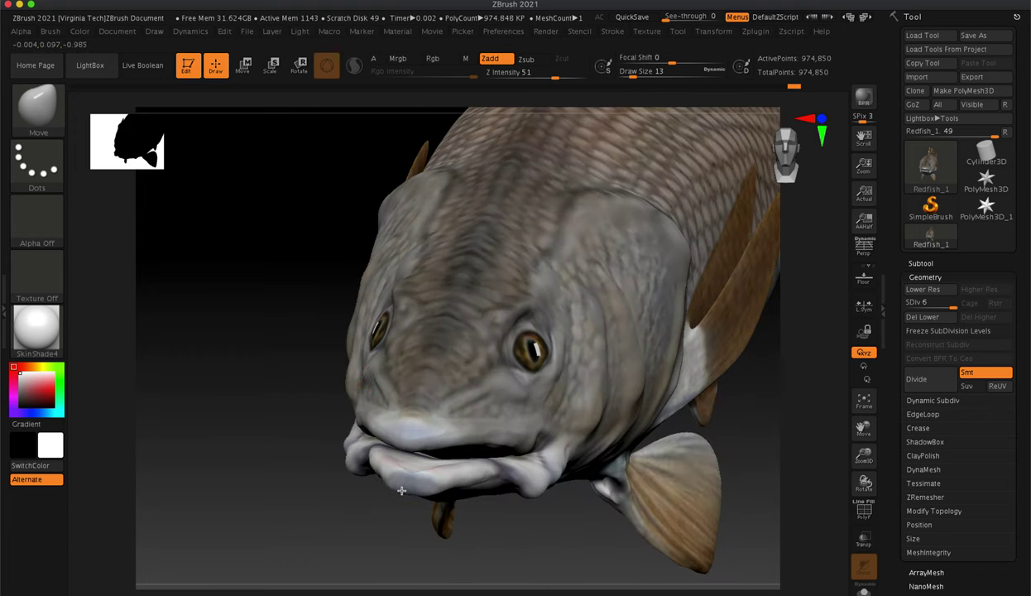
Adjust the lower lip's outline toward the mouth corner in profile with the Move brush.
{"action": "mouse_move", "coordinate": [338, 399]}
{"action": "left_mouse_down"}
{"action": "mouse_move", "coordinate": [306, 357]}
{"action": "mouse_move", "coordinate": [334, 394]}
{"action": "left_mouse_up"}
{"action": "left_click_drag", "start_coordinate": [266, 381], "coordinate": [264, 354]}
{"action": "left_click_drag", "start_coordinate": [347, 315], "coordinate": [320, 318]}
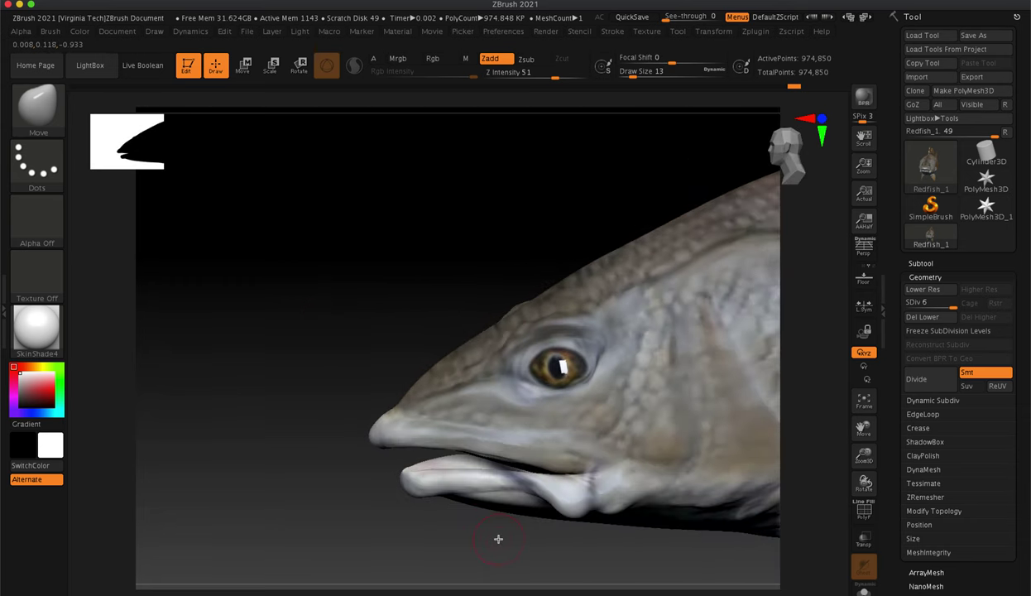
{"action": "left_click_drag", "start_coordinate": [497, 472], "coordinate": [522, 490]}
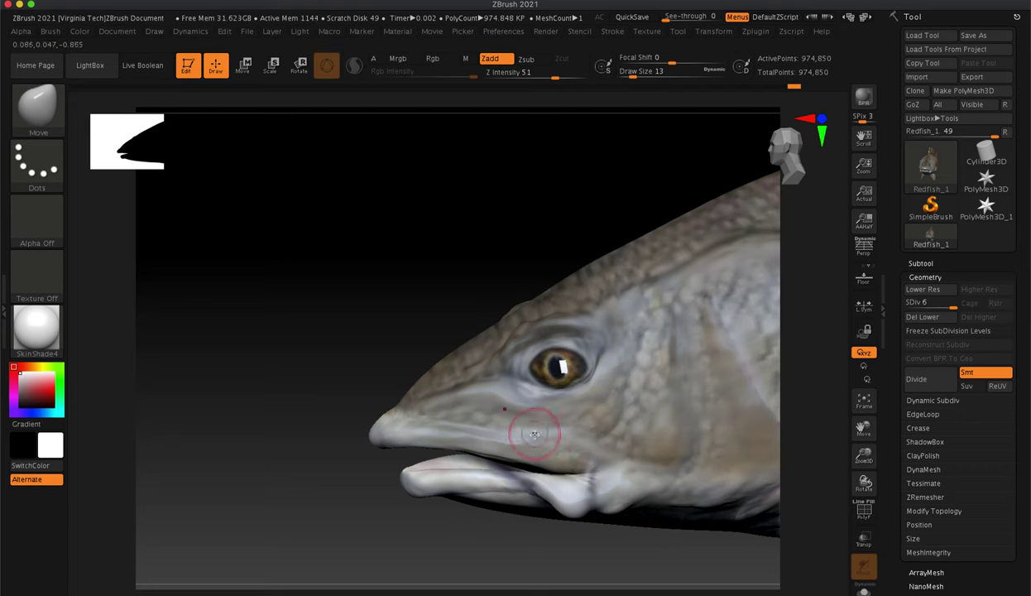
Reshape the inside of the mouth between the lips with the Move brush, working from both sides and below.
{"action": "left_click_drag", "start_coordinate": [416, 239], "coordinate": [410, 262]}
{"action": "left_click_drag", "start_coordinate": [601, 350], "coordinate": [480, 372]}
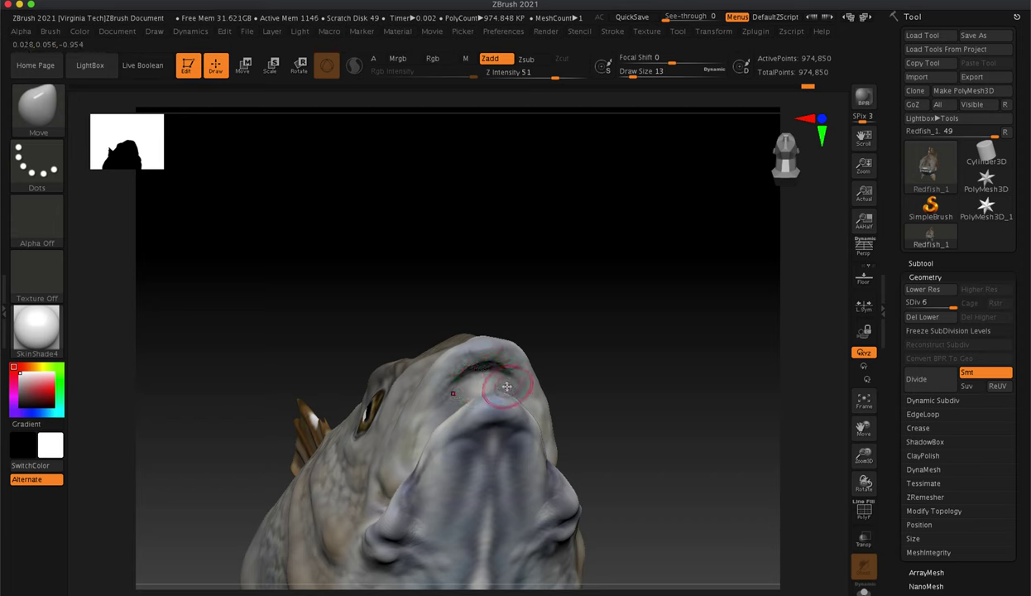
{"action": "left_click_drag", "start_coordinate": [577, 300], "coordinate": [619, 254]}
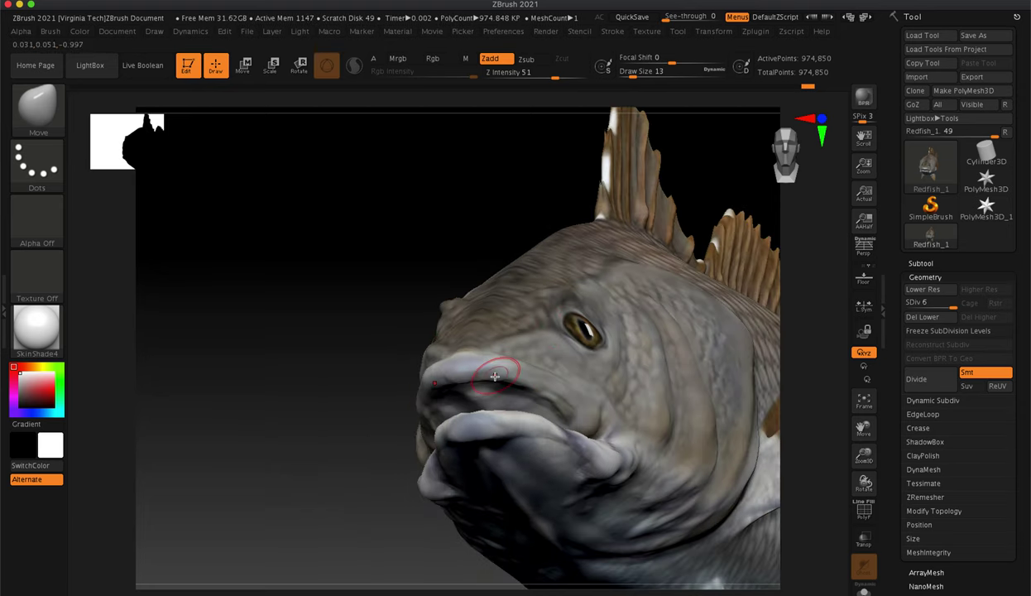
{"action": "left_click_drag", "start_coordinate": [397, 261], "coordinate": [345, 232]}
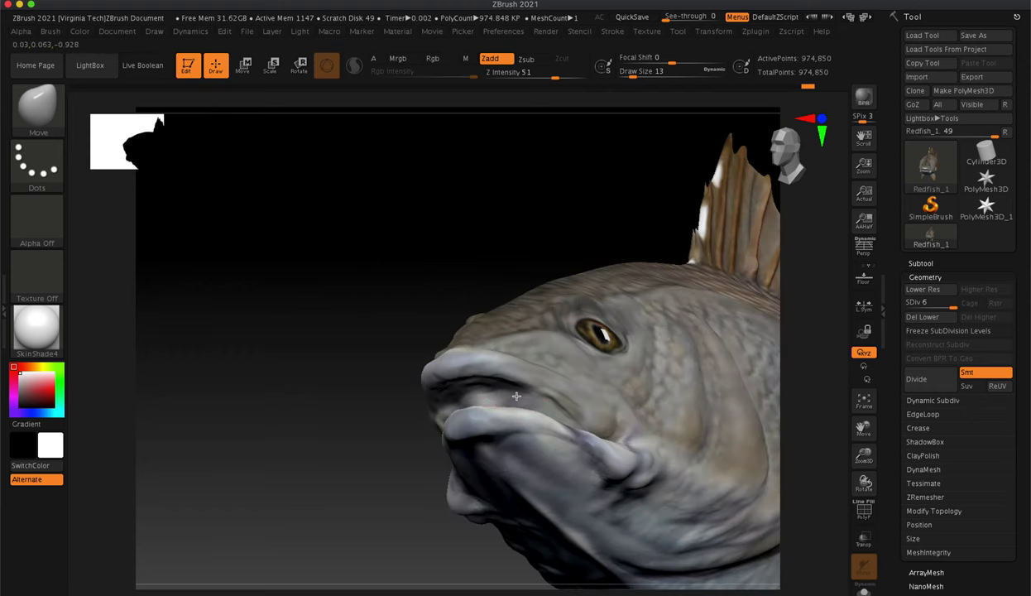
{"action": "left_click_drag", "start_coordinate": [405, 233], "coordinate": [468, 345]}
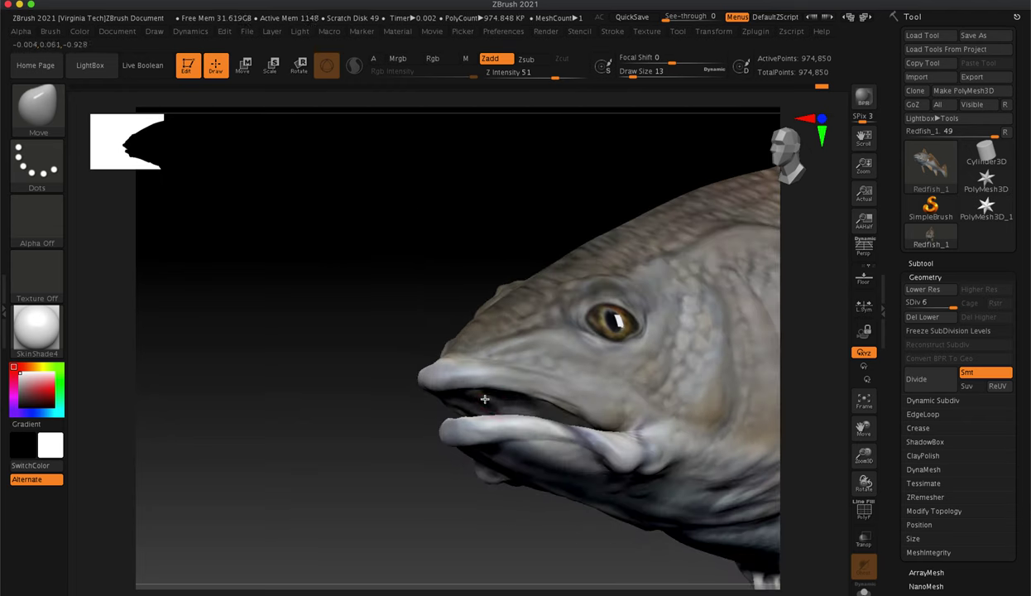
{"action": "left_click_drag", "start_coordinate": [381, 294], "coordinate": [476, 382]}
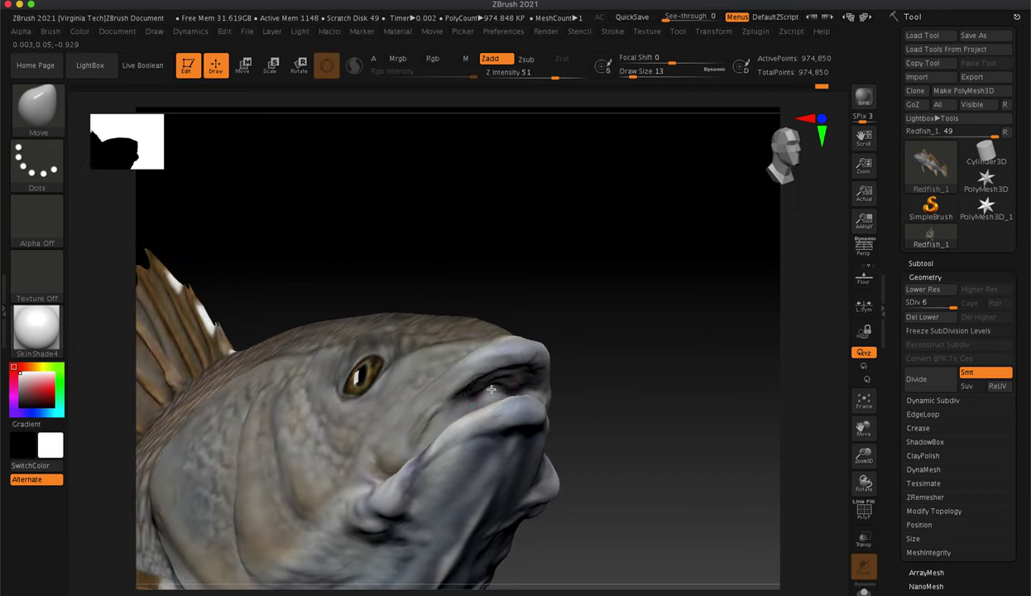
{"action": "mouse_move", "coordinate": [584, 282]}
{"action": "left_mouse_down"}
{"action": "mouse_move", "coordinate": [554, 281]}
{"action": "mouse_move", "coordinate": [523, 386]}
{"action": "mouse_move", "coordinate": [466, 369]}
{"action": "mouse_move", "coordinate": [480, 375]}
{"action": "left_mouse_up"}
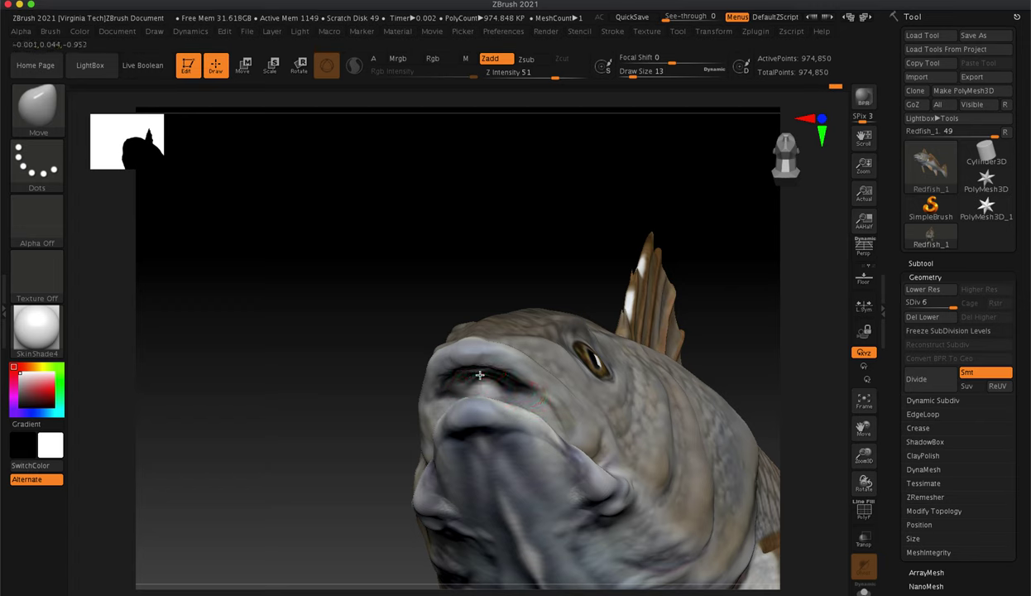
{"action": "left_click_drag", "start_coordinate": [433, 237], "coordinate": [422, 285]}
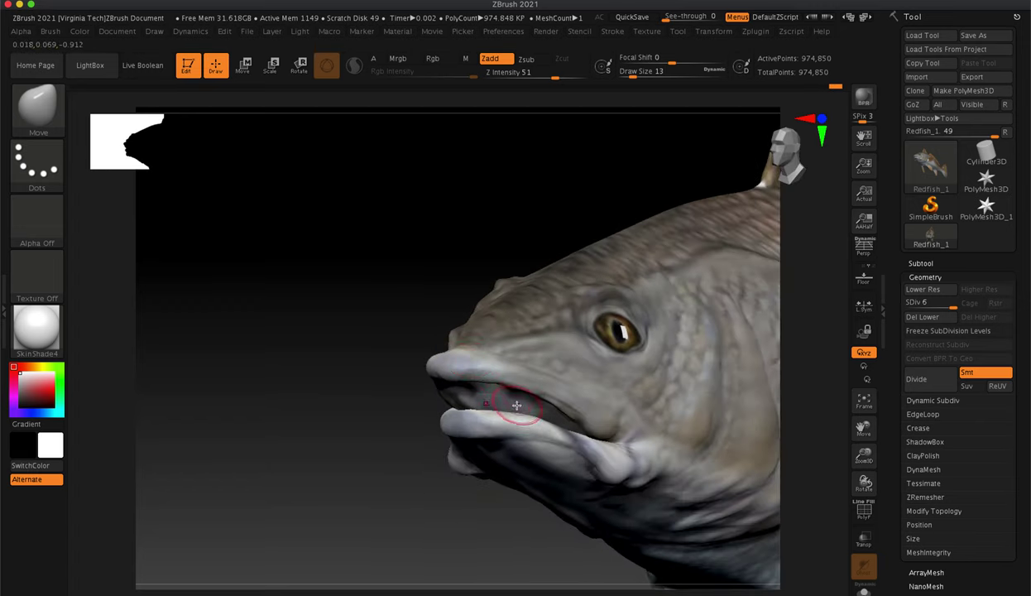
{"action": "left_click_drag", "start_coordinate": [400, 285], "coordinate": [472, 363]}
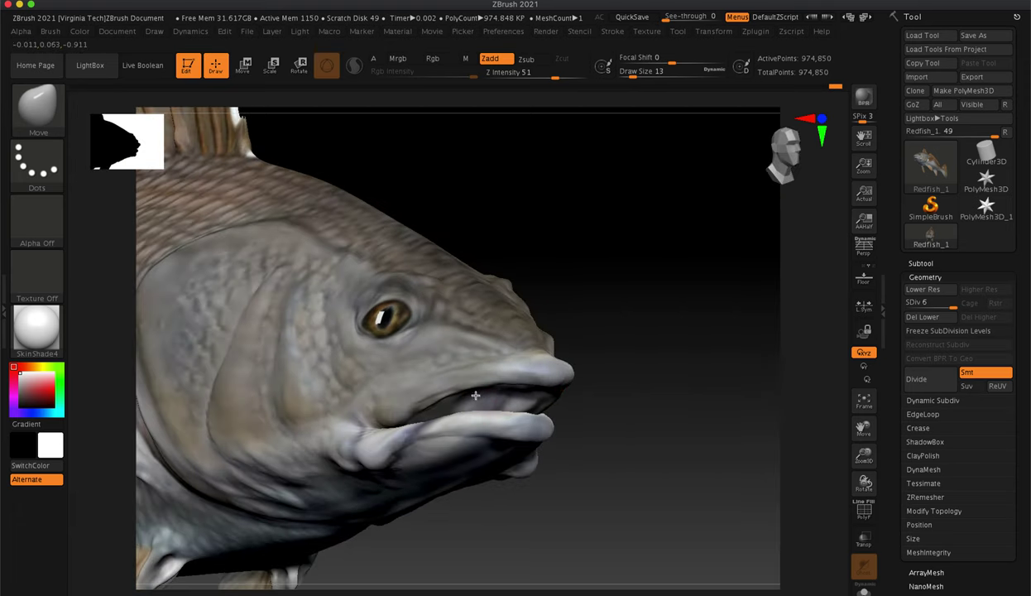
{"action": "mouse_move", "coordinate": [596, 398]}
{"action": "left_mouse_down"}
{"action": "mouse_move", "coordinate": [249, 398]}
{"action": "mouse_move", "coordinate": [242, 381]}
{"action": "left_mouse_up"}
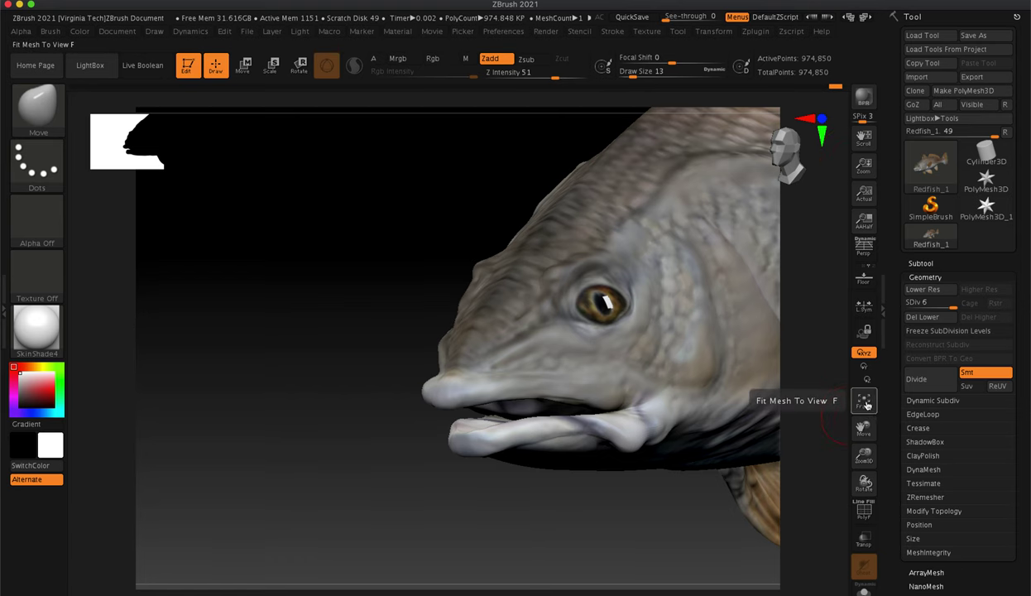
Close in on the pectoral fin's base and prepare to sculpt it with the ClayBuildup brush and the MatCap Red Wax material.
{"action": "left_click", "coordinate": [864, 403]}
{"action": "mouse_move", "coordinate": [710, 480]}
{"action": "left_mouse_down"}
{"action": "mouse_move", "coordinate": [679, 477]}
{"action": "mouse_move", "coordinate": [694, 473]}
{"action": "left_mouse_up"}
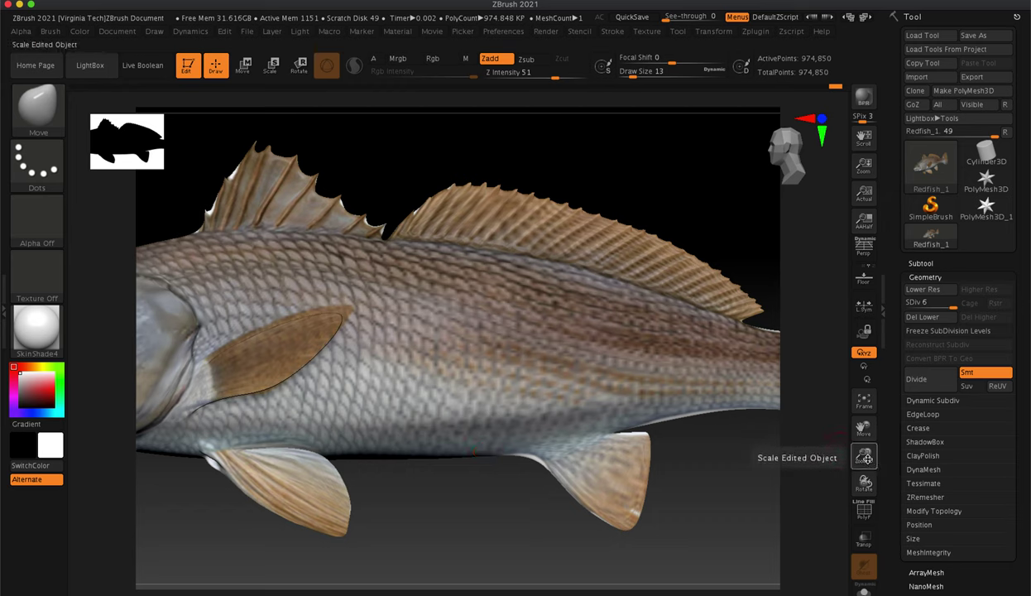
{"action": "left_click_drag", "start_coordinate": [863, 427], "coordinate": [1026, 434]}
{"action": "left_click_drag", "start_coordinate": [861, 443], "coordinate": [878, 509]}
{"action": "left_click_drag", "start_coordinate": [866, 436], "coordinate": [1005, 371]}
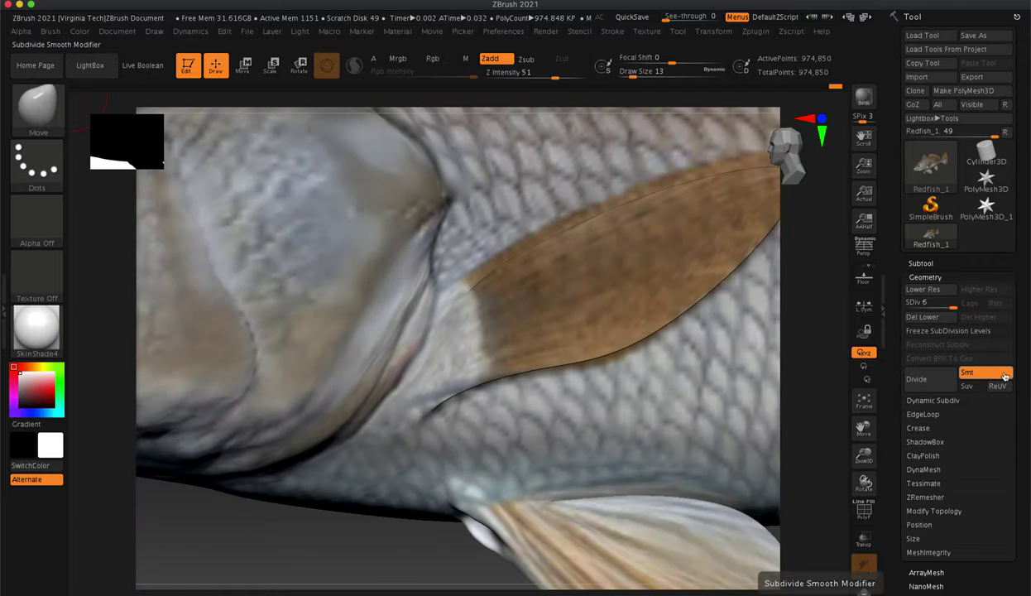
{"action": "left_click", "coordinate": [42, 103]}
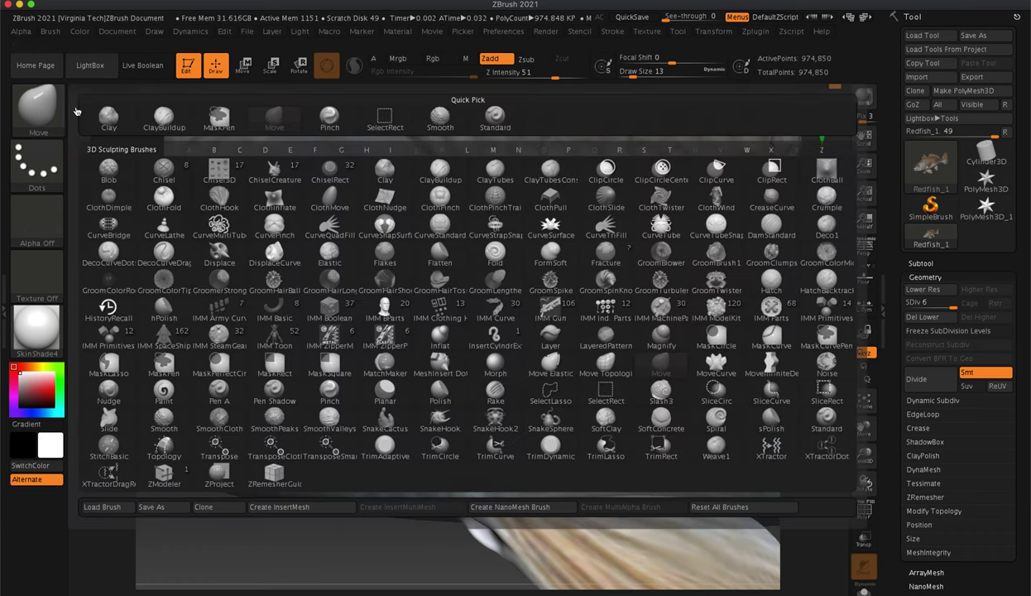
{"action": "left_click", "coordinate": [160, 122]}
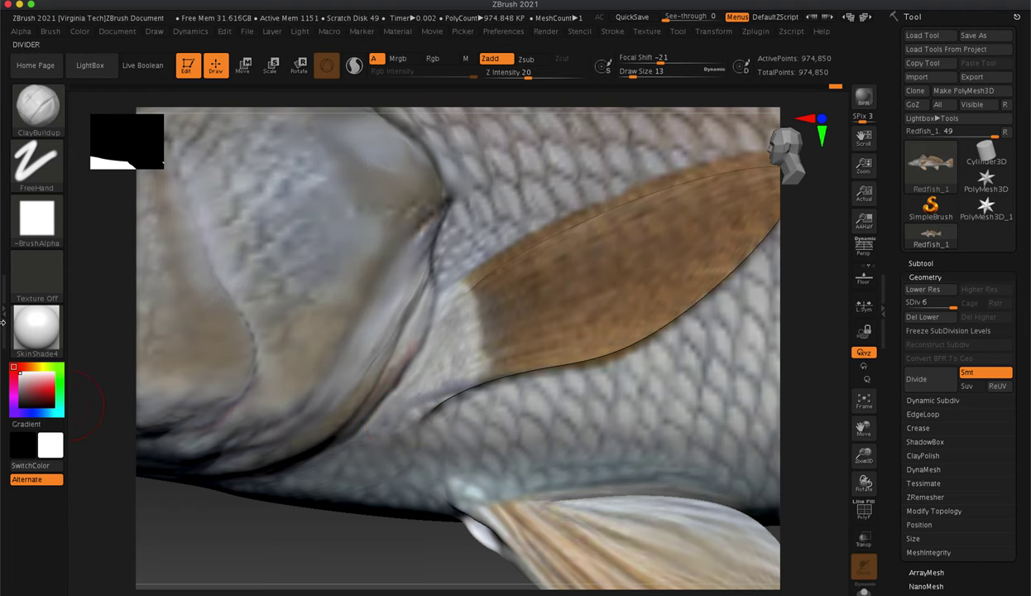
{"action": "left_click", "coordinate": [37, 327]}
{"action": "left_click", "coordinate": [105, 268]}
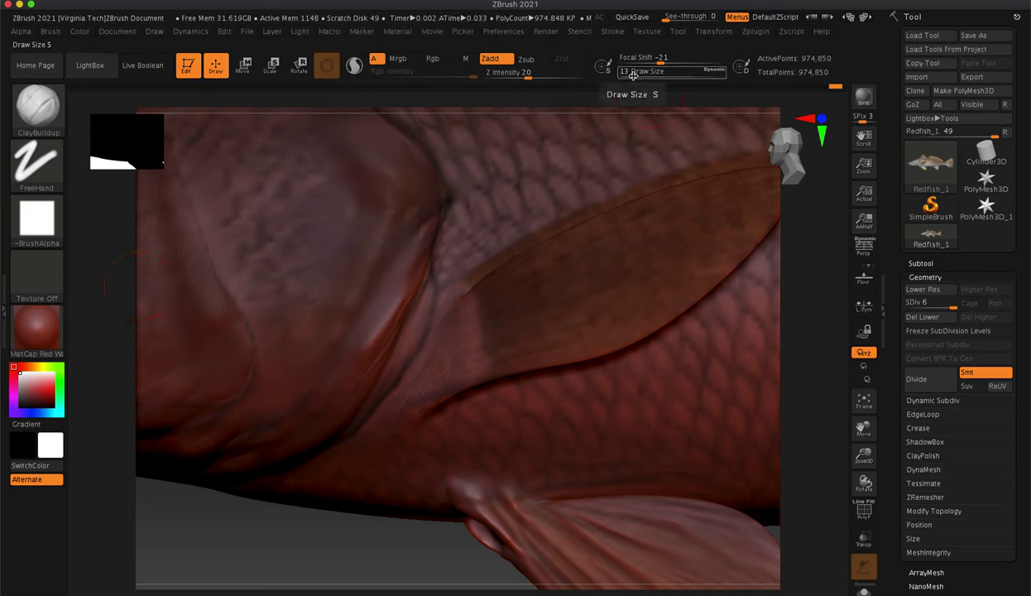
Build up the skin at the pectoral fin's base with the ClayBuildup brush at draw size 7.
{"action": "left_click_drag", "start_coordinate": [628, 75], "coordinate": [631, 75]}
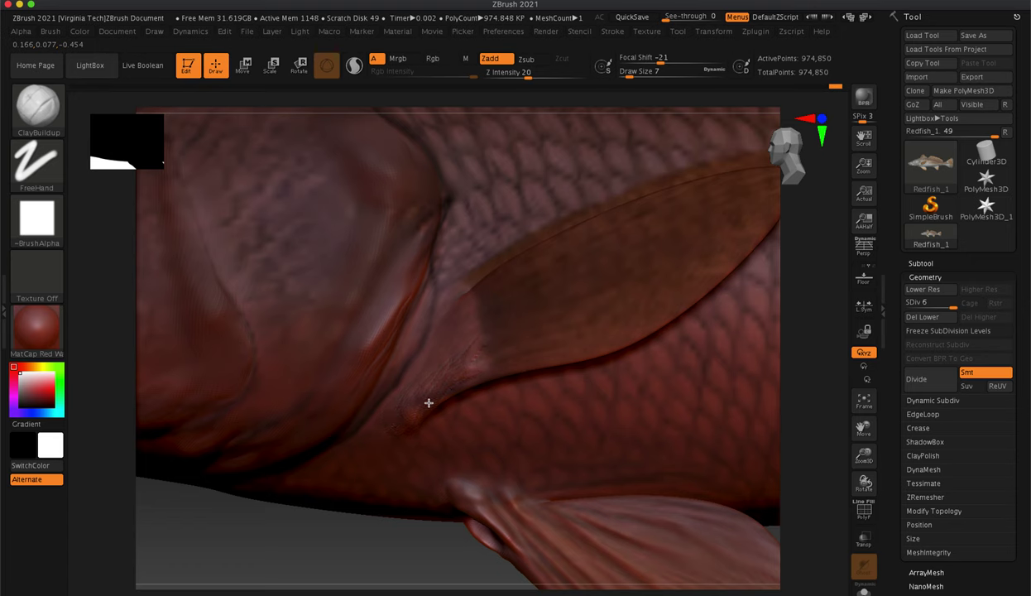
{"action": "left_click_drag", "start_coordinate": [491, 368], "coordinate": [462, 366]}
{"action": "left_click_drag", "start_coordinate": [447, 321], "coordinate": [477, 350]}
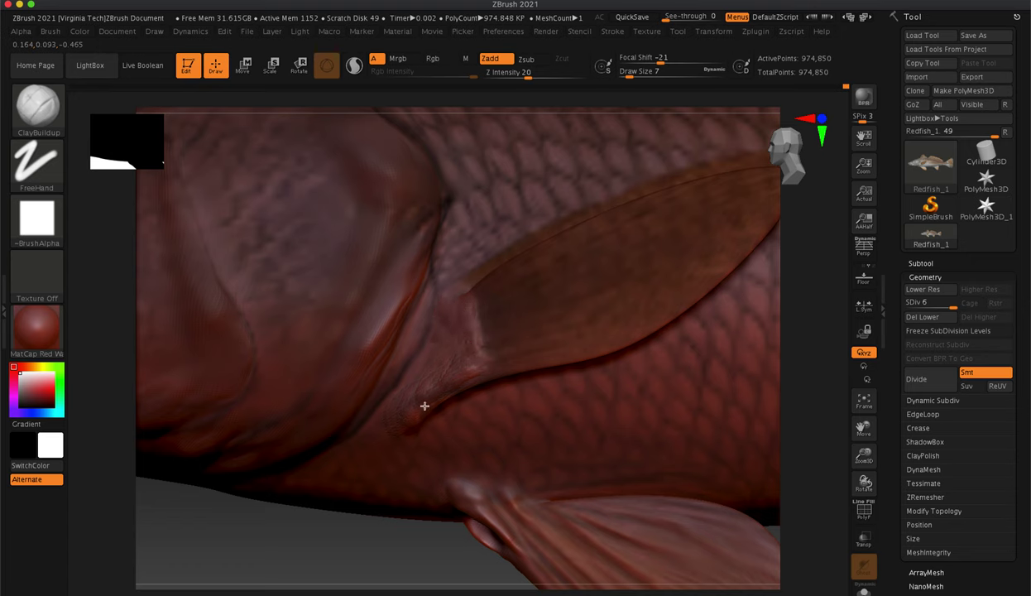
{"action": "left_click_drag", "start_coordinate": [385, 426], "coordinate": [374, 414]}
Smooth the built-up pectoral fin base at draw size 14.
{"action": "key", "text": "s"}
{"action": "left_click_drag", "start_coordinate": [511, 250], "coordinate": [516, 252]}
{"action": "key", "text": "Return"}
{"action": "key", "text": "shift"}
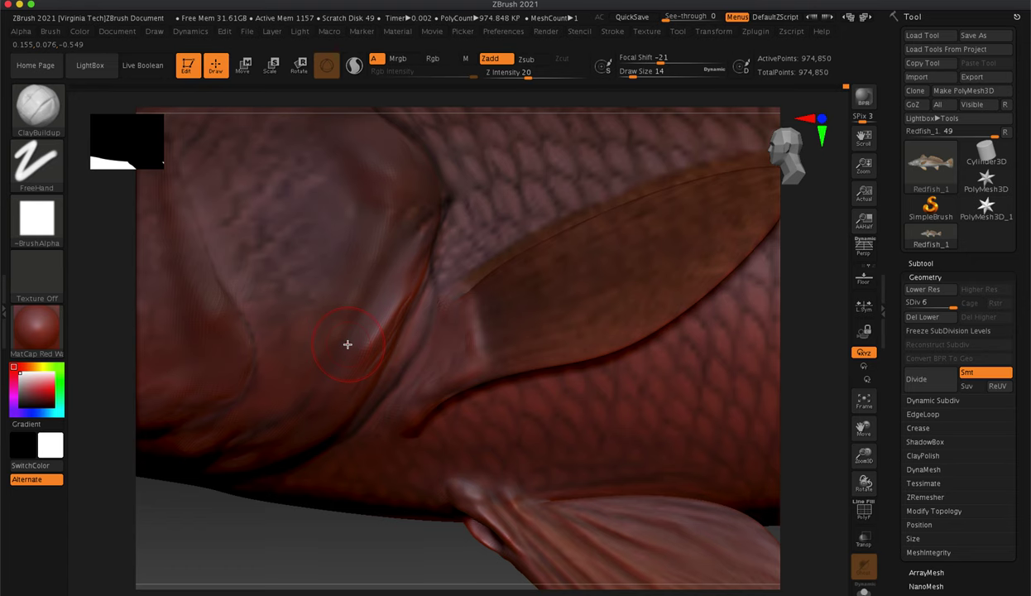
Sculpt fine rays along the pectoral fin with the Standard brush at draw size 2.
{"action": "left_click", "coordinate": [43, 106]}
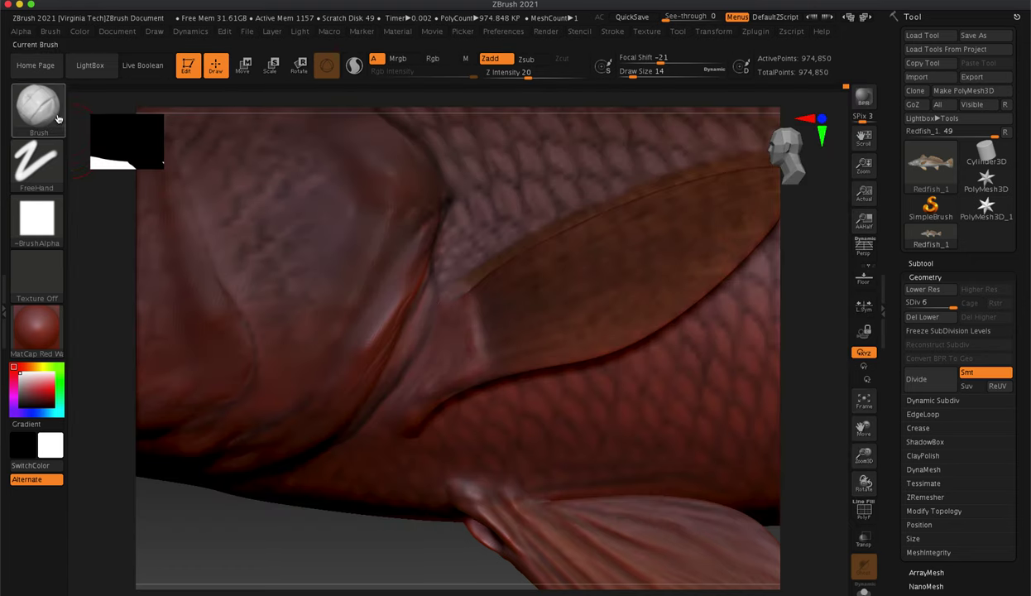
{"action": "left_click", "coordinate": [42, 111]}
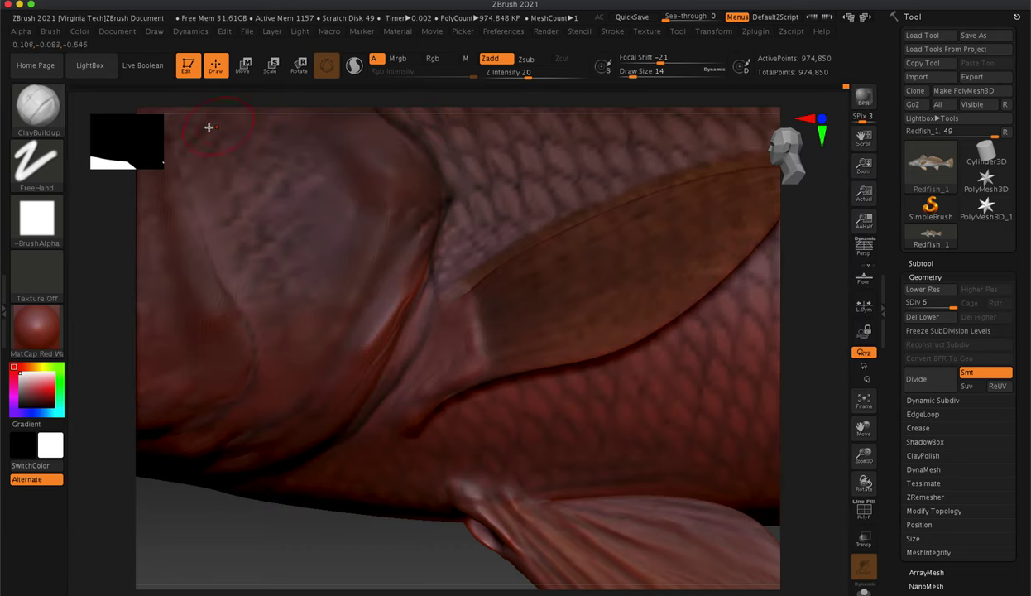
{"action": "left_click", "coordinate": [48, 103]}
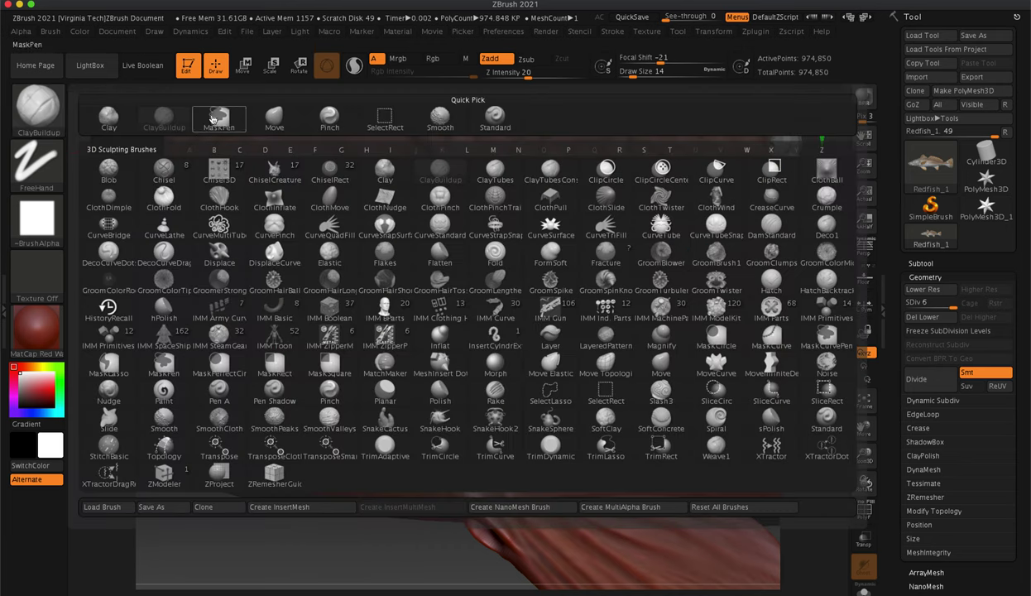
{"action": "left_click", "coordinate": [496, 115]}
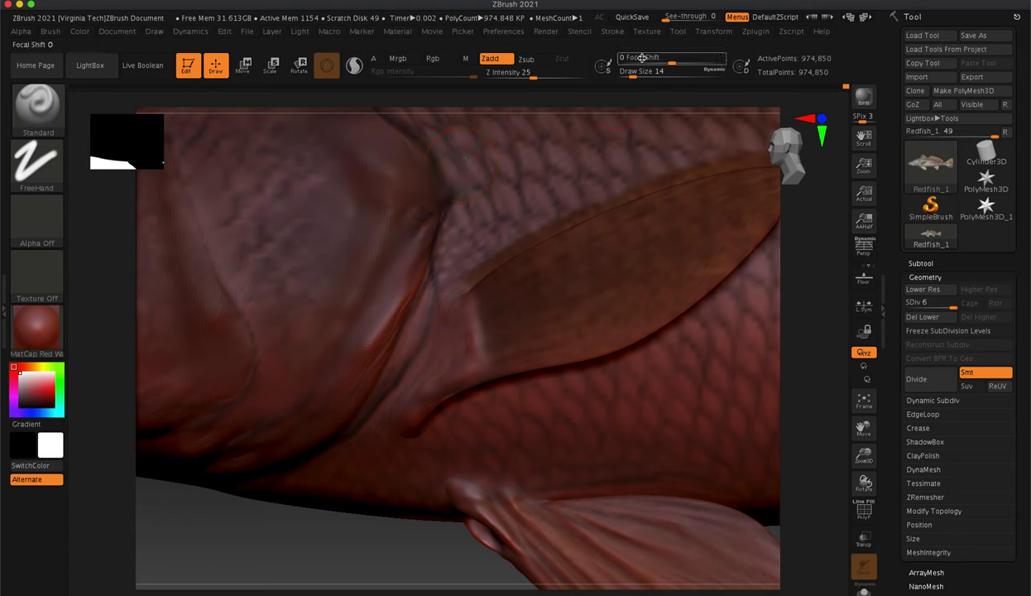
{"action": "key", "text": "s"}
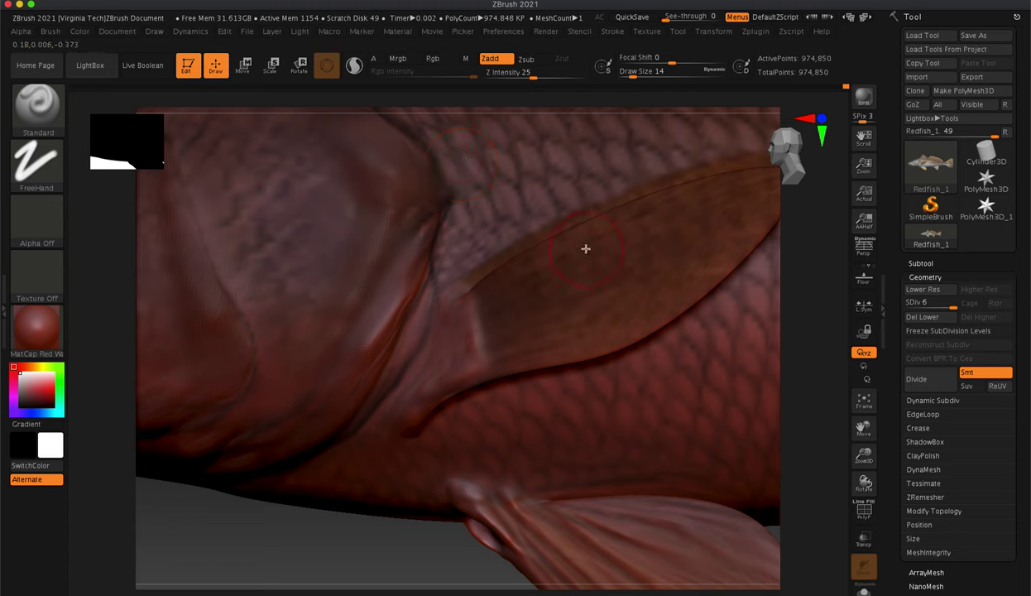
{"action": "key", "text": "s"}
{"action": "left_click_drag", "start_coordinate": [577, 252], "coordinate": [570, 251]}
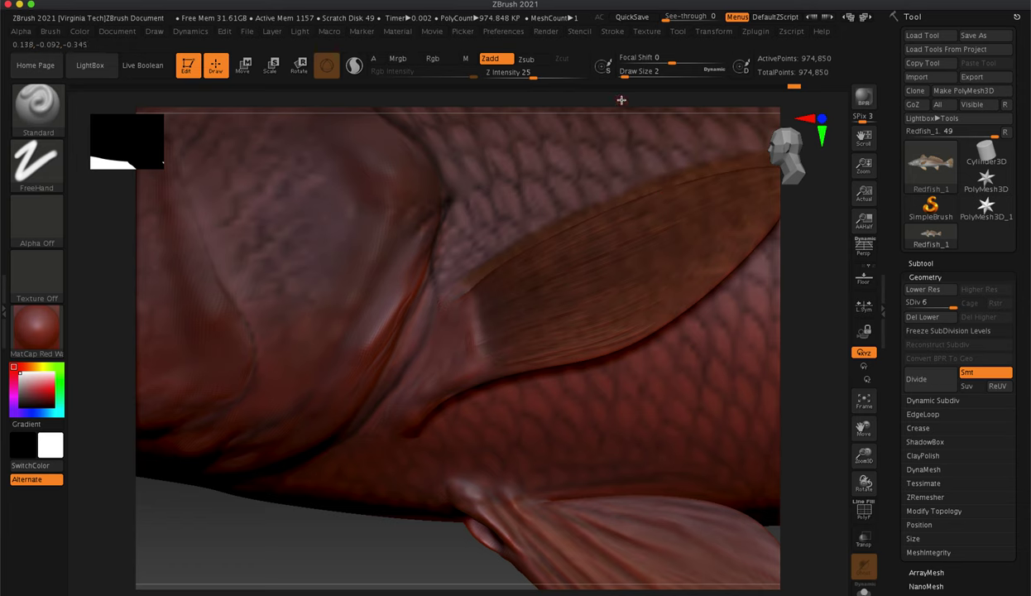
Soften the pectoral fin's rays with the Smooth brush at draw size 8.
{"action": "left_click", "coordinate": [622, 73]}
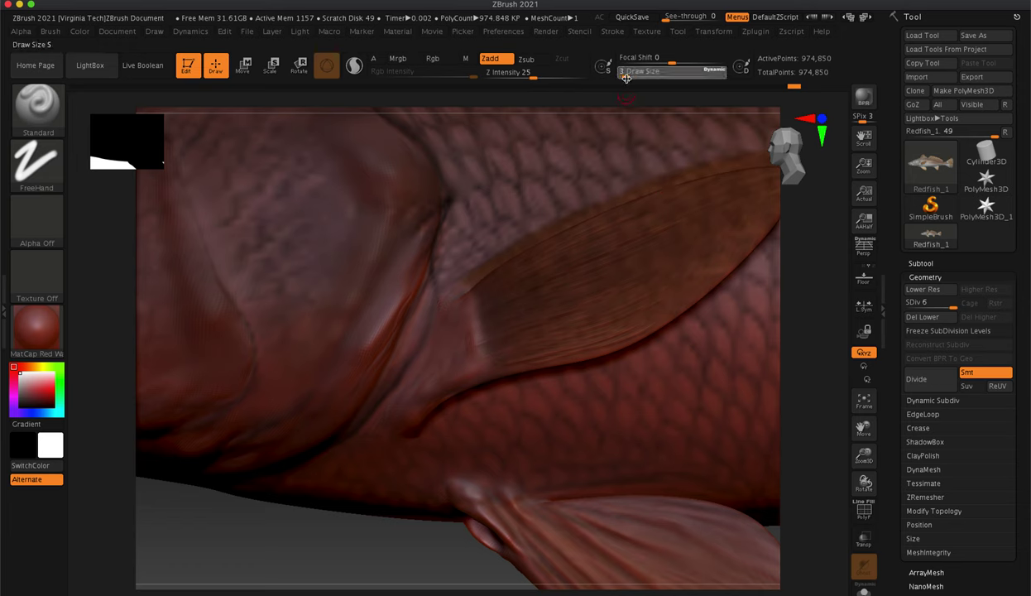
{"action": "key", "text": "shift"}
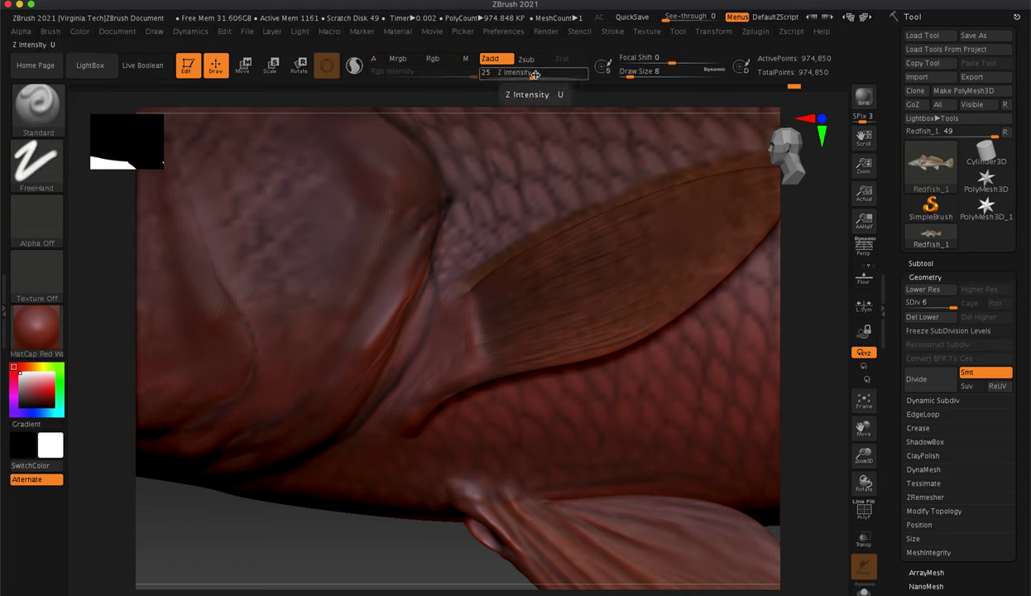
{"action": "key", "text": "shift"}
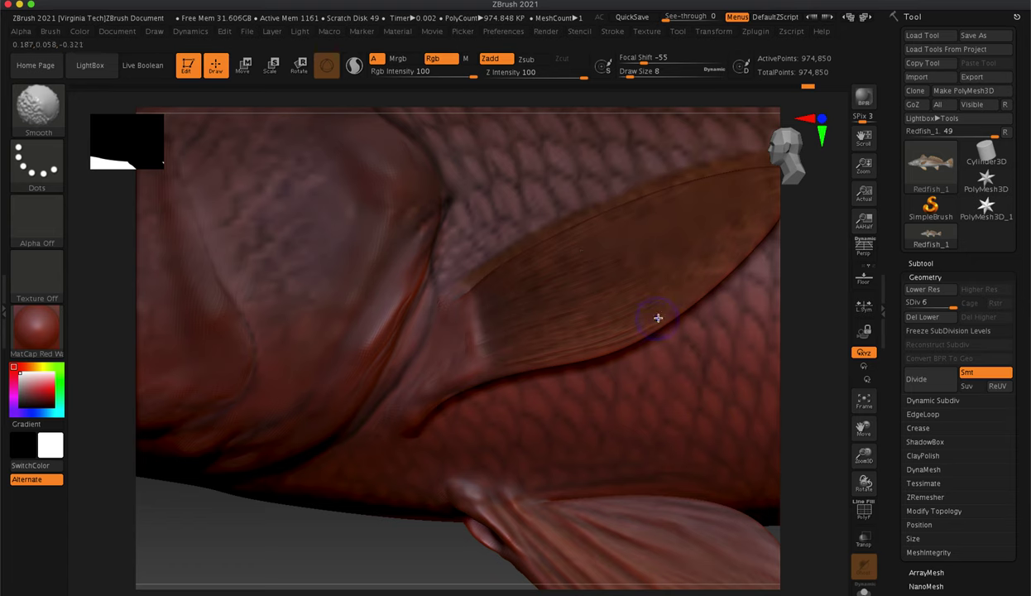
{"action": "key", "text": "shift"}
{"action": "key", "text": "shift"}
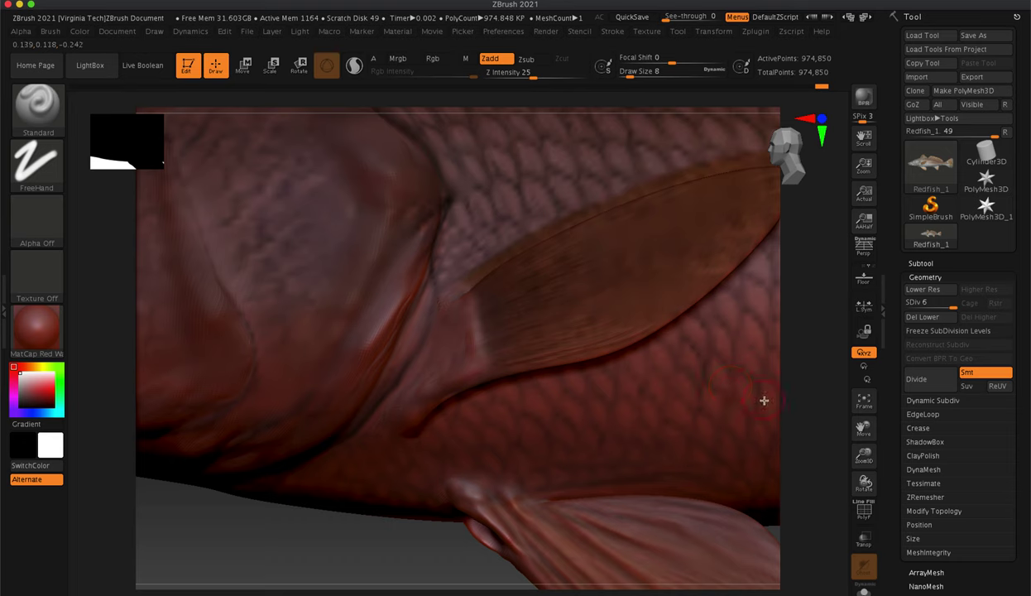
{"action": "left_click_drag", "start_coordinate": [844, 425], "coordinate": [396, 441]}
{"action": "left_click_drag", "start_coordinate": [465, 426], "coordinate": [494, 308]}
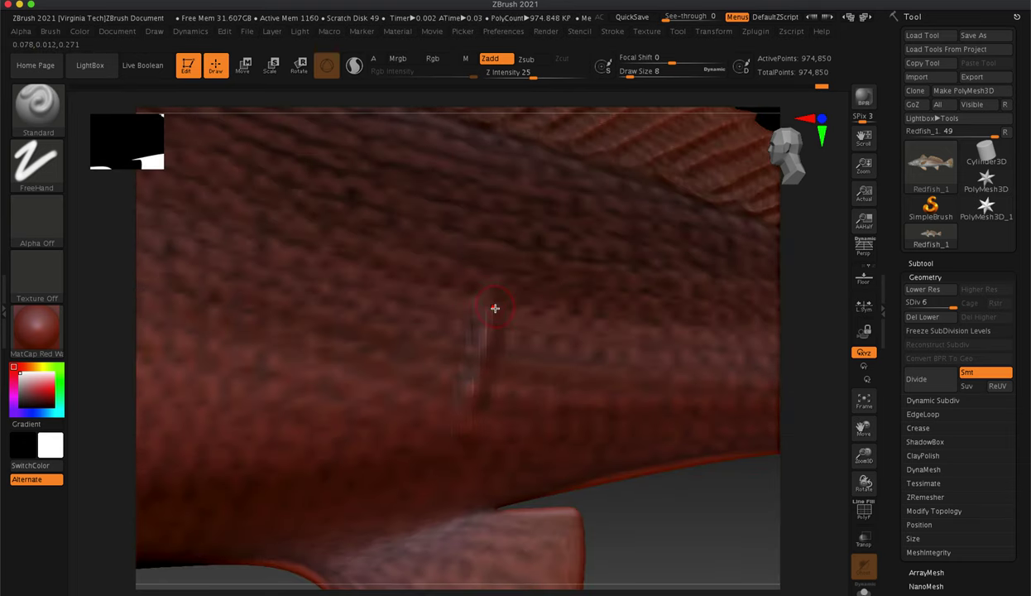
{"action": "key", "text": "ctrl+z"}
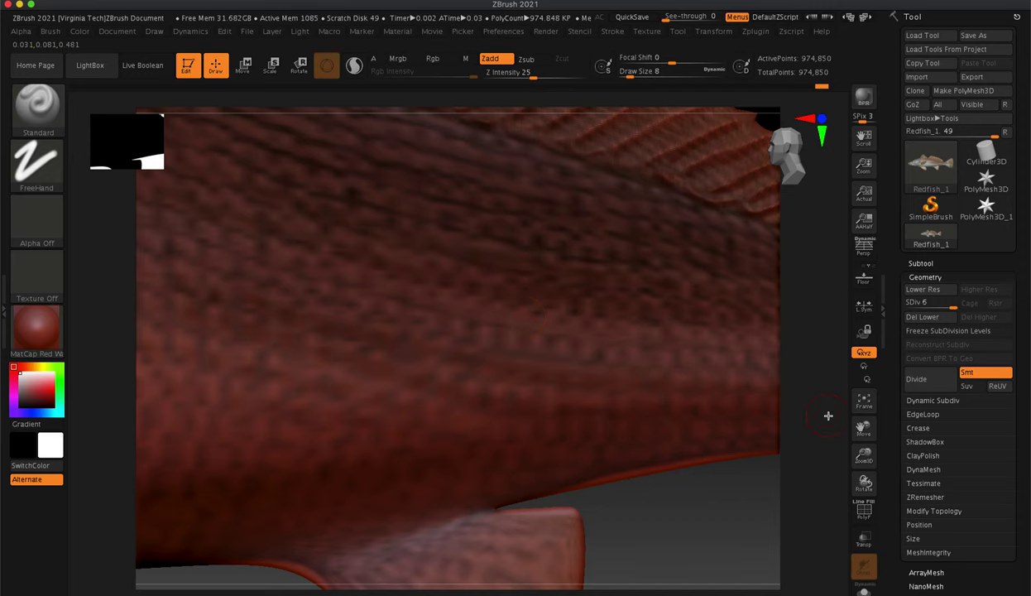
Build up the anal fin's base and leading edge with the ClayBuildup brush at draw size 8 and smooth the strokes.
{"action": "left_click_drag", "start_coordinate": [863, 426], "coordinate": [552, 352]}
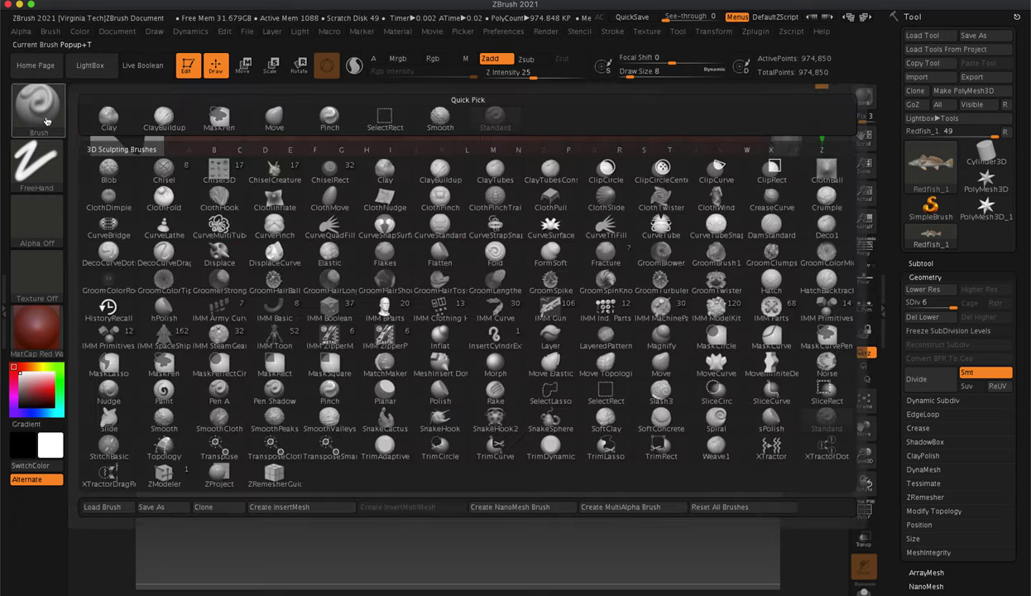
{"action": "left_click", "coordinate": [31, 100]}
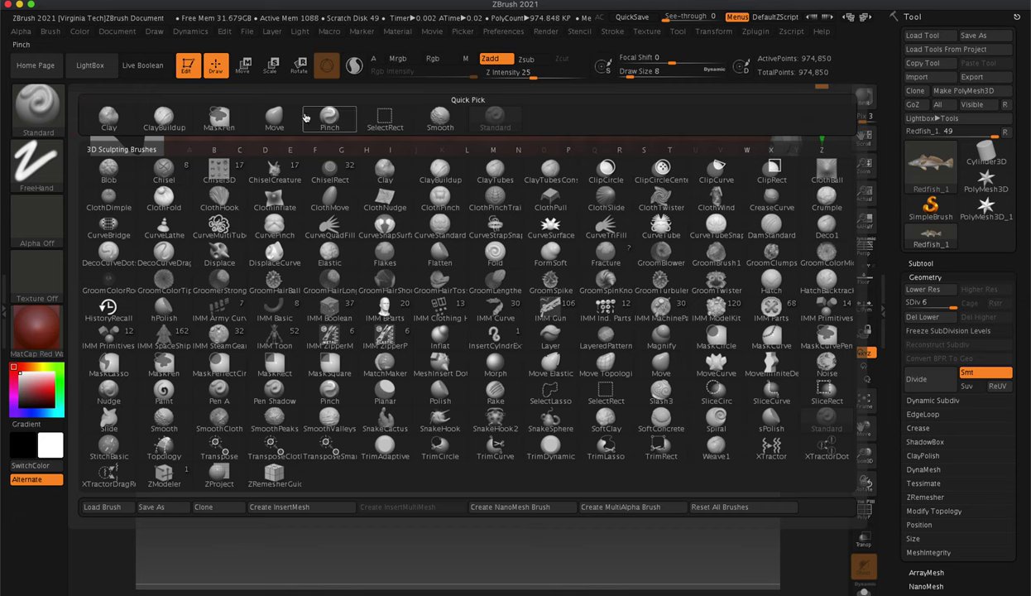
{"action": "left_click", "coordinate": [274, 116]}
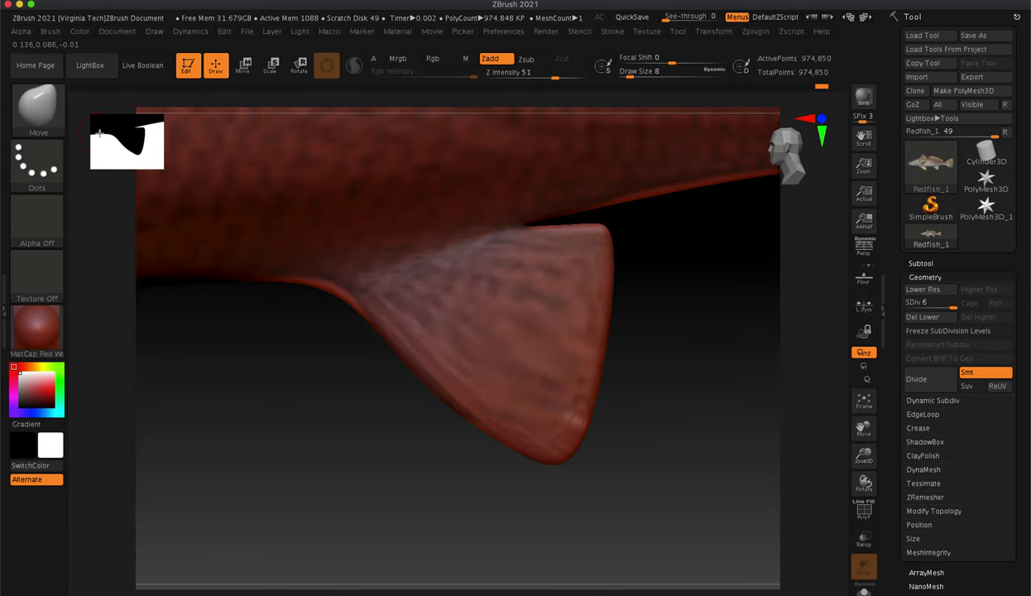
{"action": "left_click", "coordinate": [41, 101]}
{"action": "left_click", "coordinate": [165, 111]}
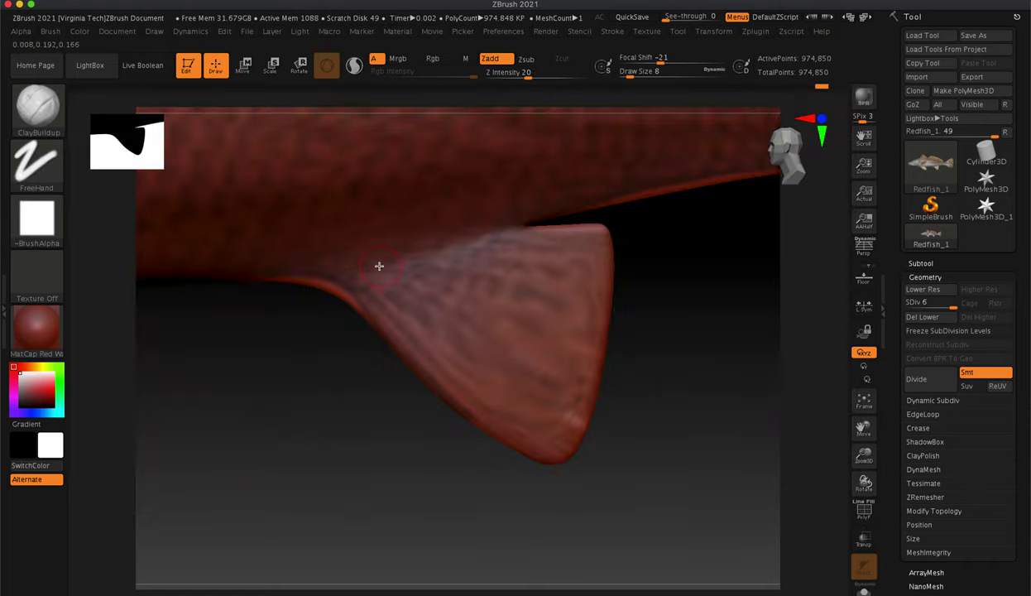
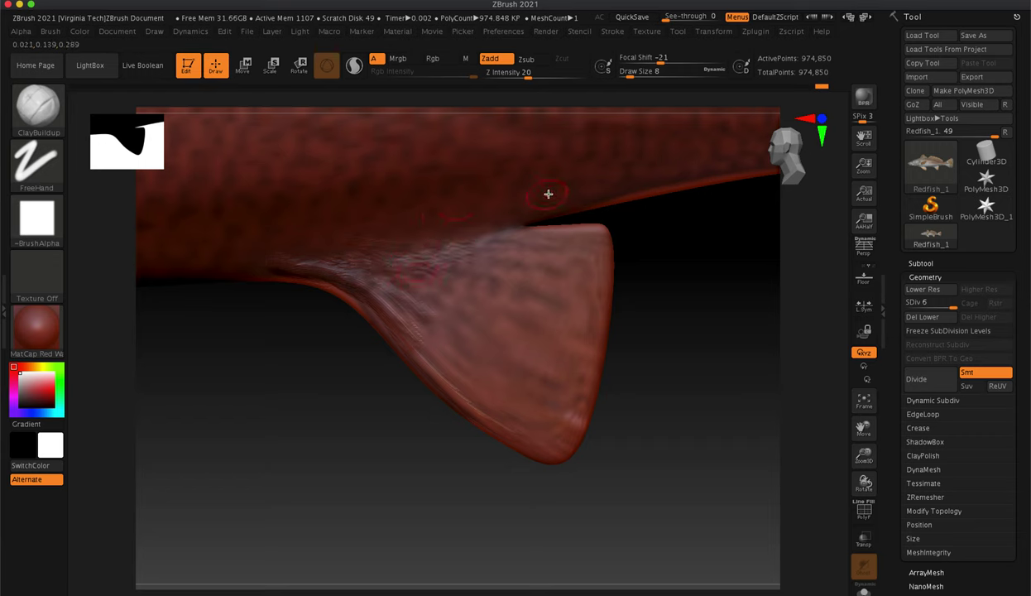
{"action": "key", "text": "shift"}
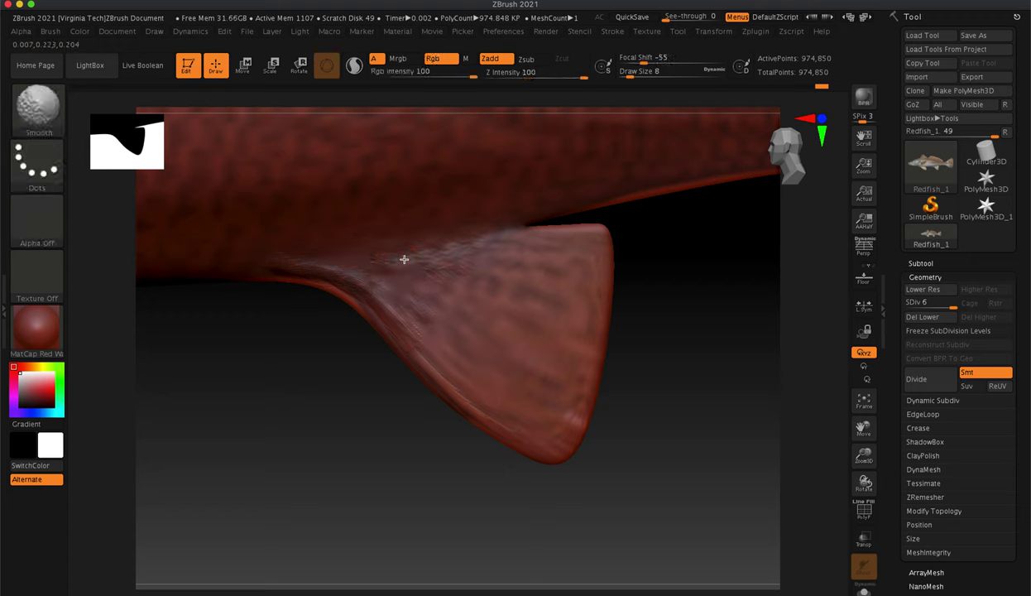
{"action": "key", "text": "shift"}
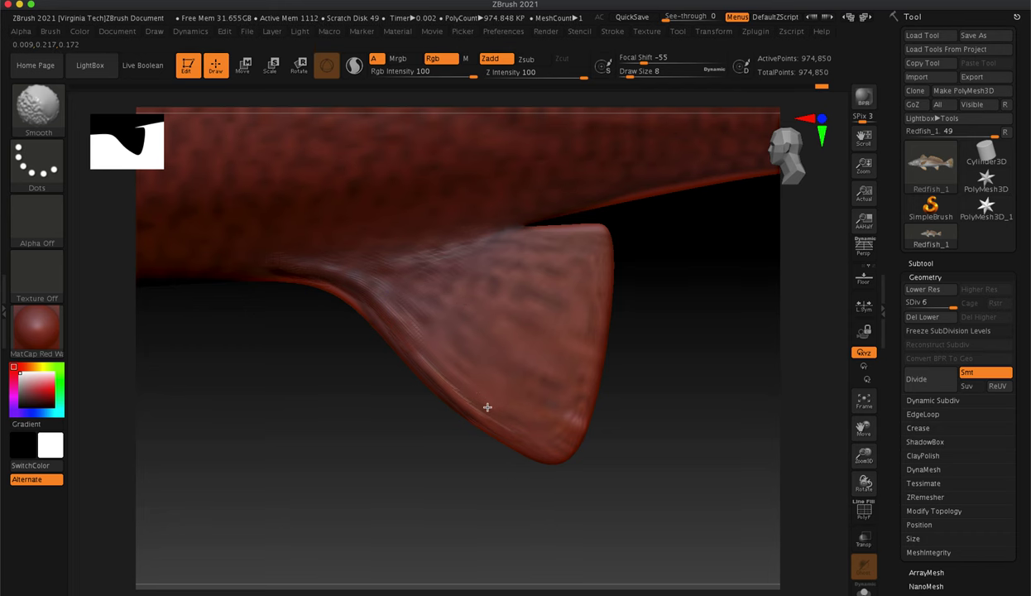
Sculpt fine rays fanning out from the anal fin's base with the Standard brush at draw size 3.
{"action": "key", "text": "b"}
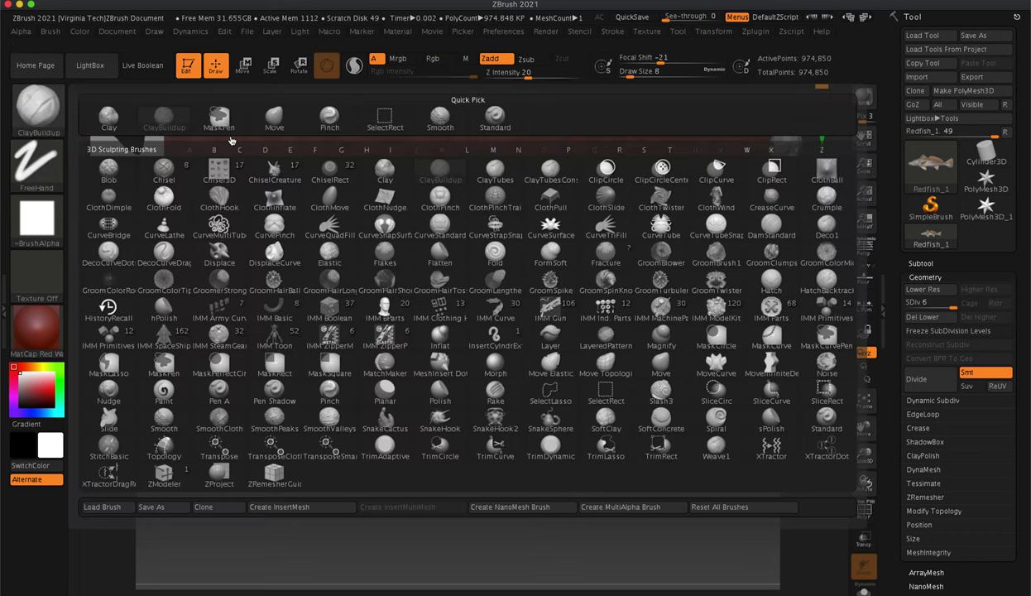
{"action": "left_click", "coordinate": [492, 117]}
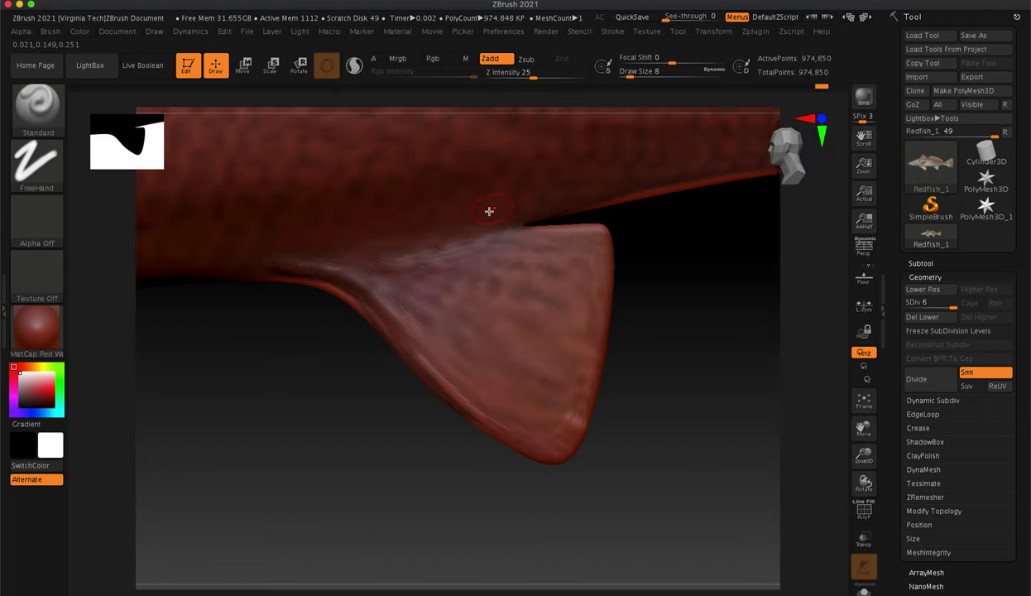
{"action": "key", "text": "s"}
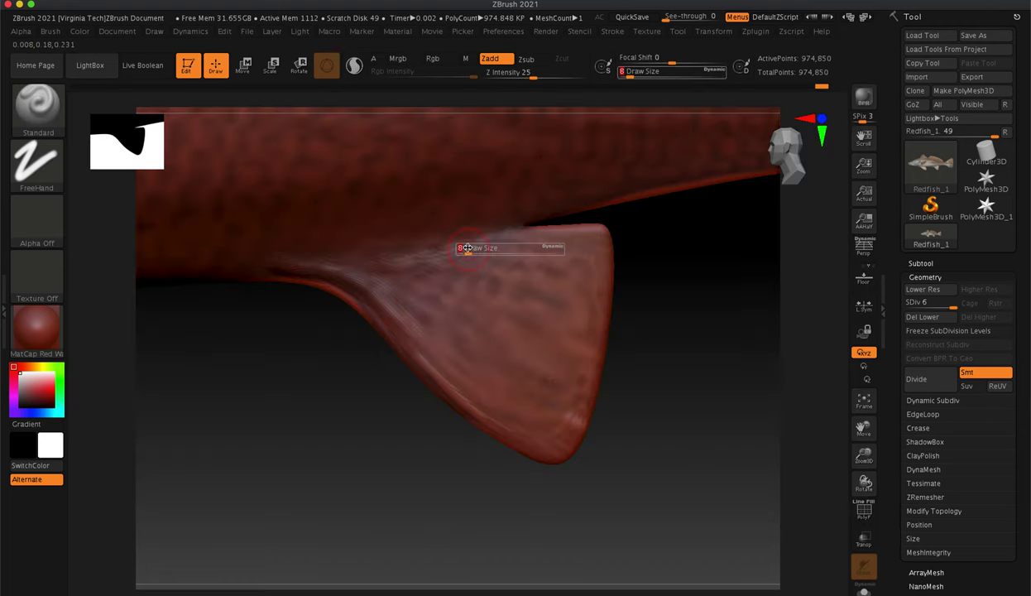
{"action": "left_click_drag", "start_coordinate": [474, 257], "coordinate": [451, 278]}
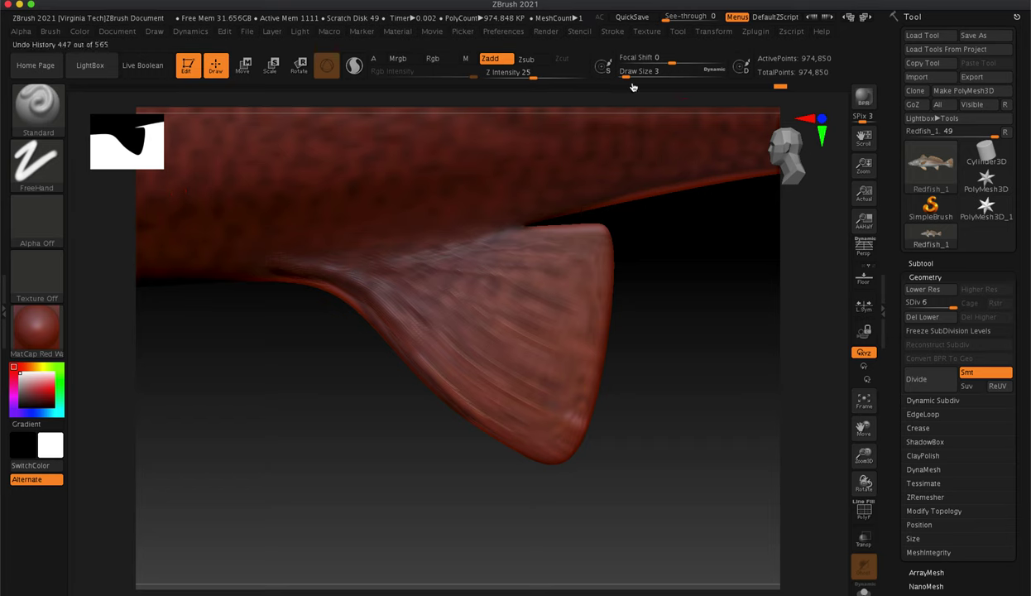
Soften the anal fin's rays with the Smooth brush at draw size 17.
{"action": "left_click_drag", "start_coordinate": [626, 73], "coordinate": [635, 79]}
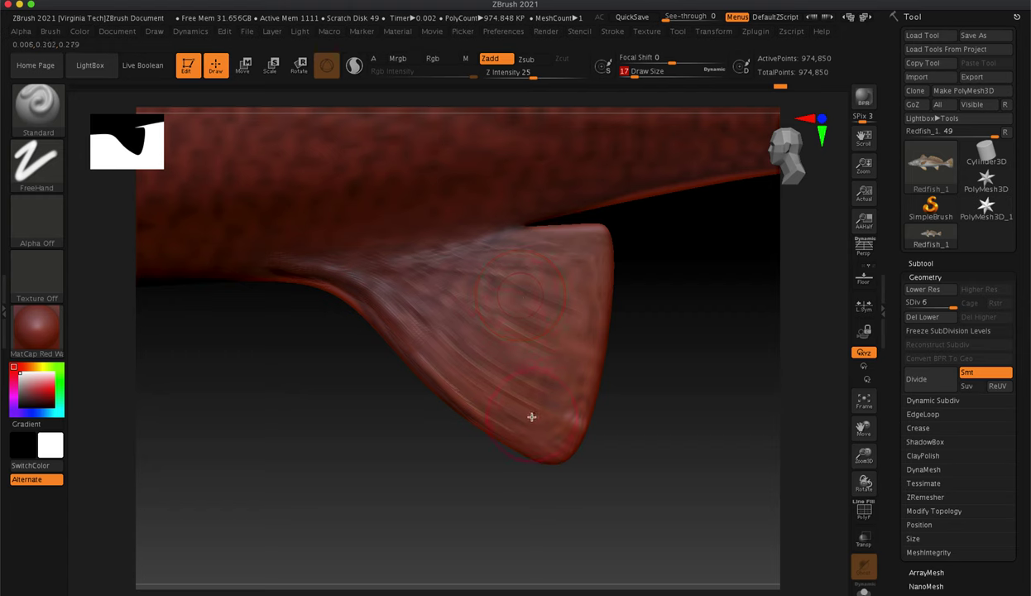
{"action": "key", "text": "shift"}
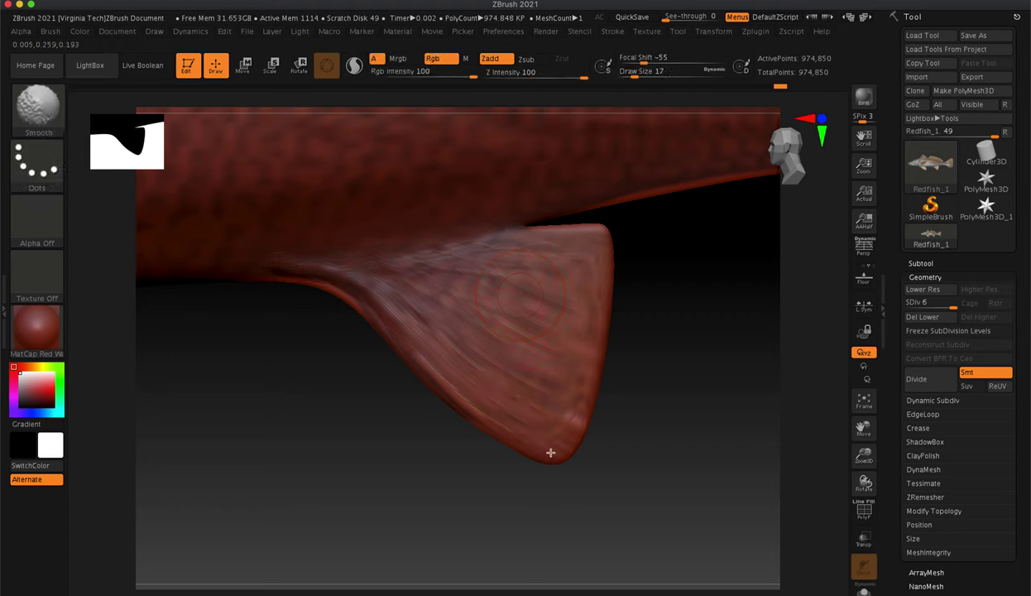
{"action": "mouse_move", "coordinate": [537, 240]}
{"action": "left_mouse_down", "text": "shift"}
{"action": "mouse_move", "coordinate": [485, 239]}
{"action": "mouse_move", "coordinate": [660, 296]}
{"action": "left_mouse_up", "text": "shift"}
{"action": "key", "text": "shift"}
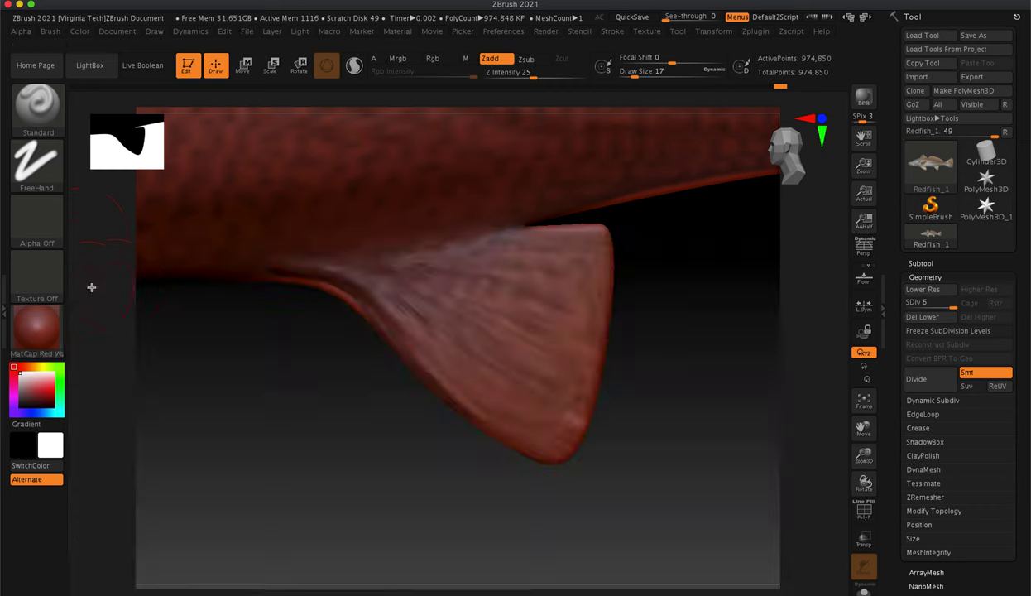
Switch the material to SkinShade4 and inspect the whole fish in profile and from the front.
{"action": "left_click", "coordinate": [37, 327]}
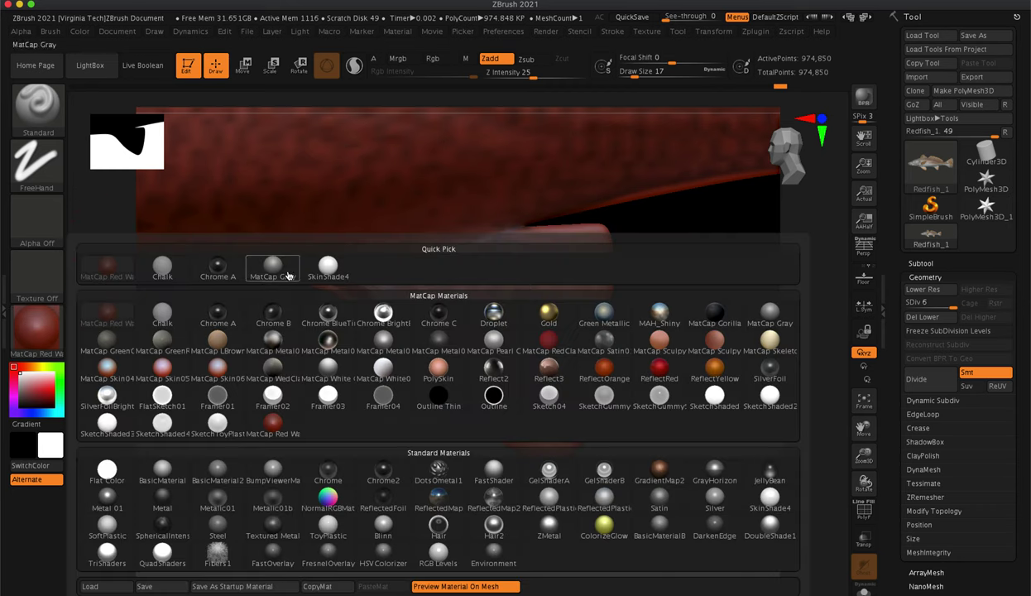
{"action": "left_click", "coordinate": [329, 263]}
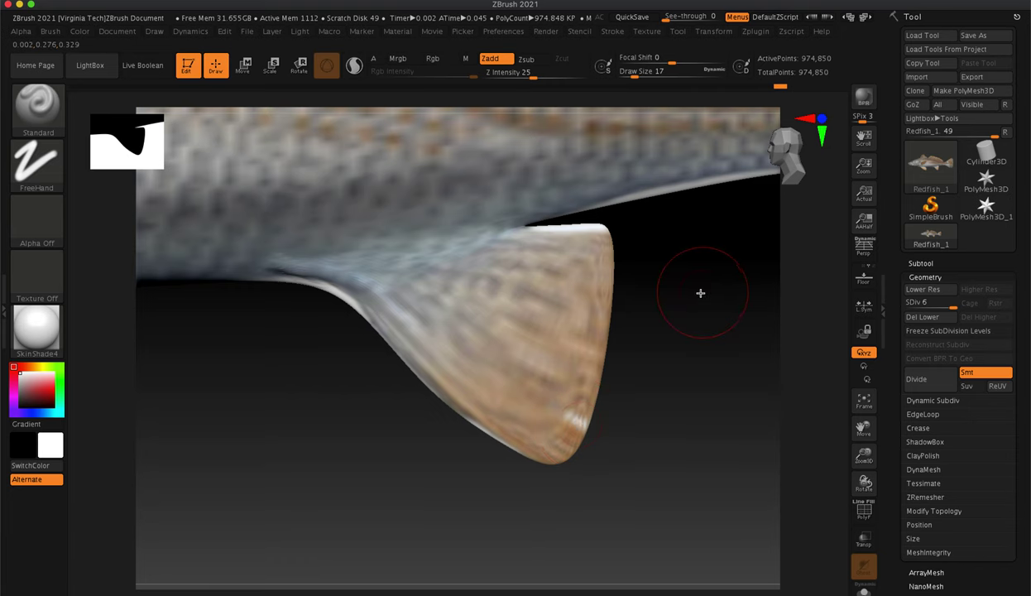
{"action": "left_click", "coordinate": [863, 402]}
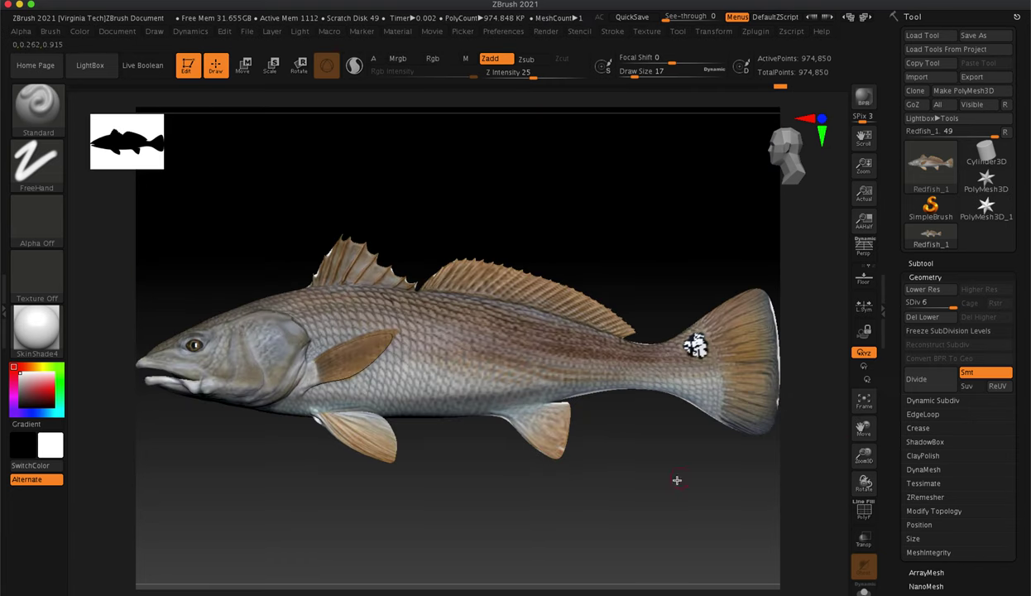
{"action": "left_click_drag", "start_coordinate": [439, 512], "coordinate": [474, 505]}
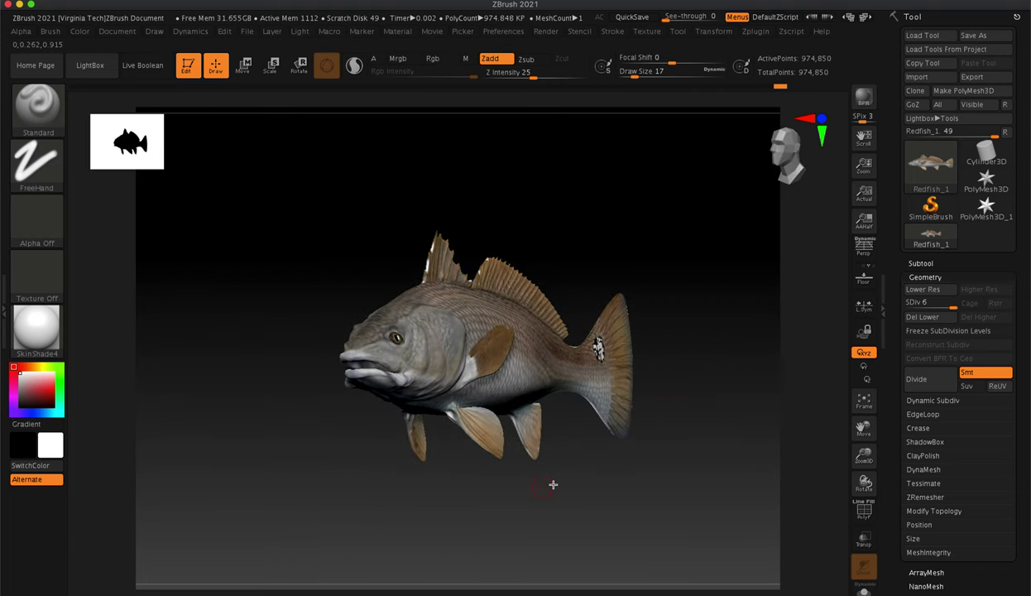
{"action": "left_click", "coordinate": [864, 401]}
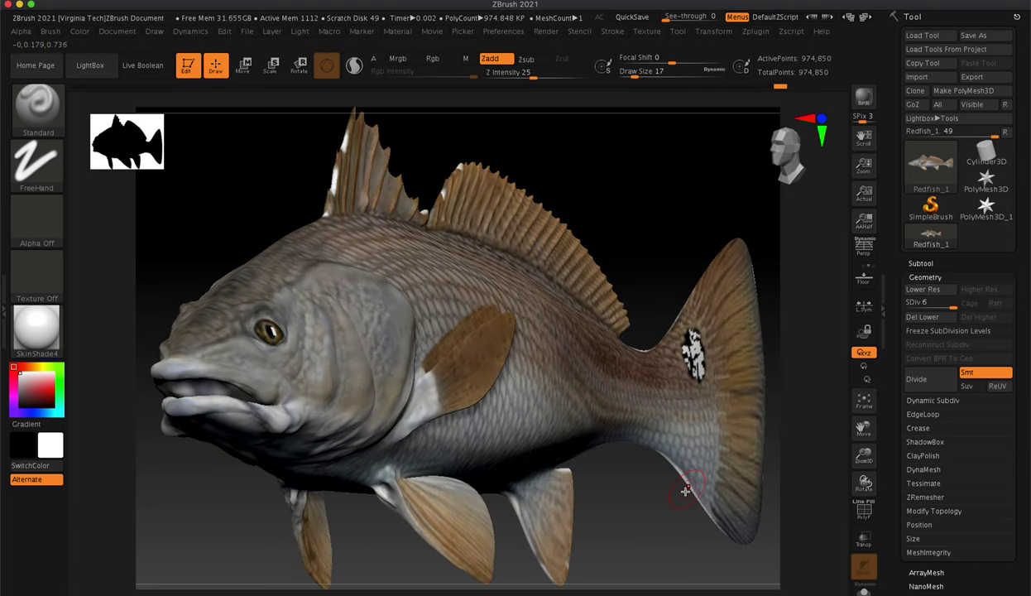
{"action": "left_click_drag", "start_coordinate": [635, 530], "coordinate": [642, 518]}
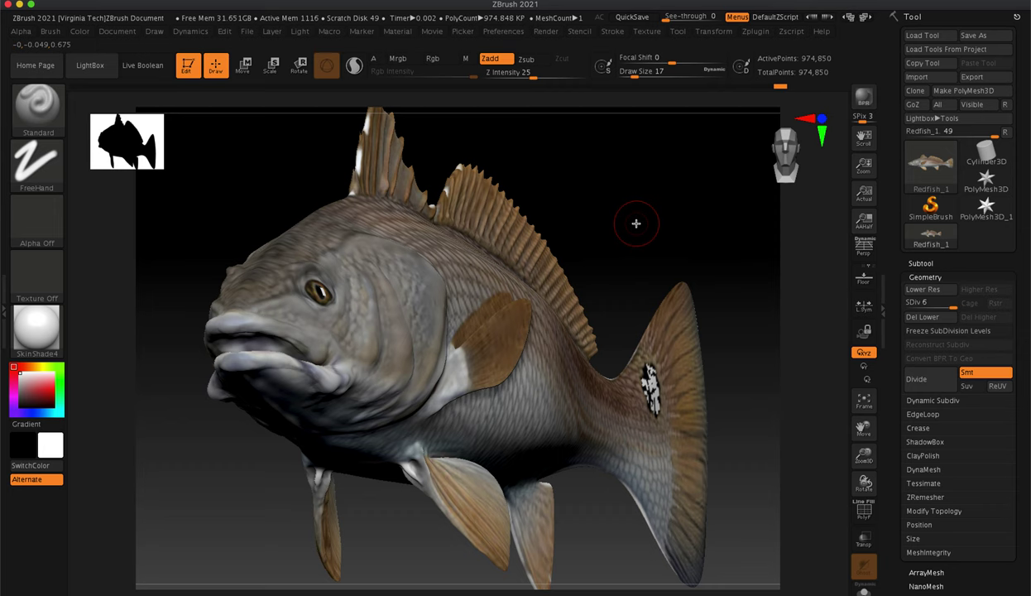
Examine the scales and dorsal fins along the fish's flank up close, and the framed whole fish from three-quarter angles and from farther away.
{"action": "left_click_drag", "start_coordinate": [635, 223], "coordinate": [671, 218]}
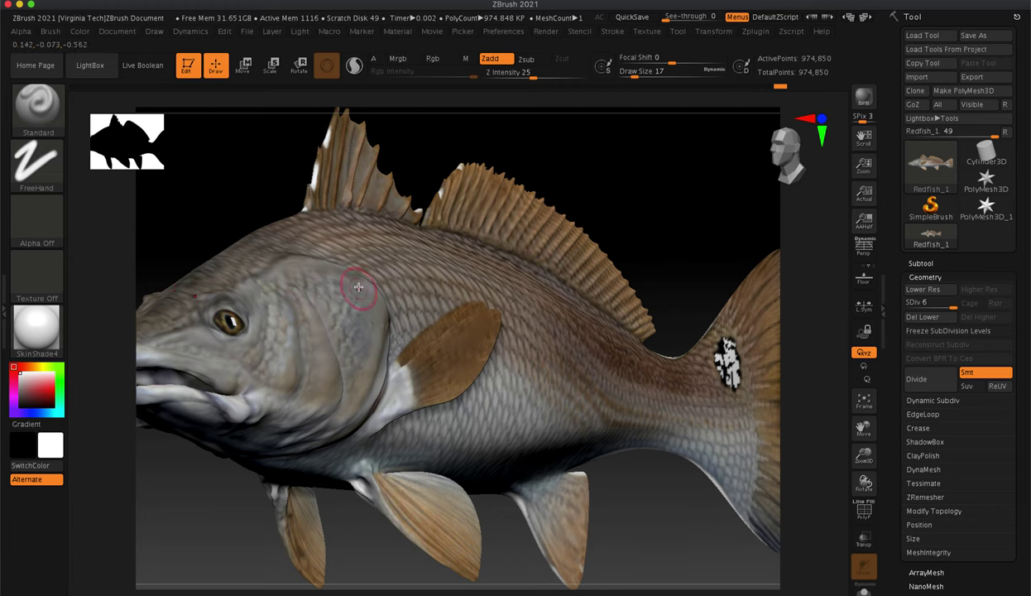
{"action": "left_click_drag", "start_coordinate": [256, 198], "coordinate": [251, 197]}
{"action": "scroll", "coordinate": [634, 186], "scroll_direction": "up", "scroll_amount": 5}
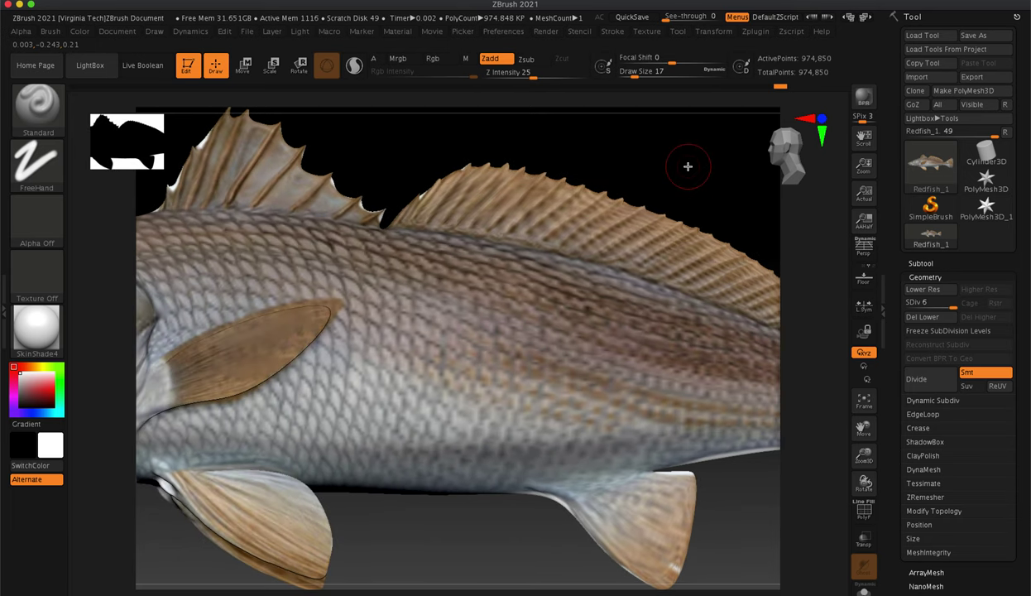
{"action": "left_click", "coordinate": [863, 400]}
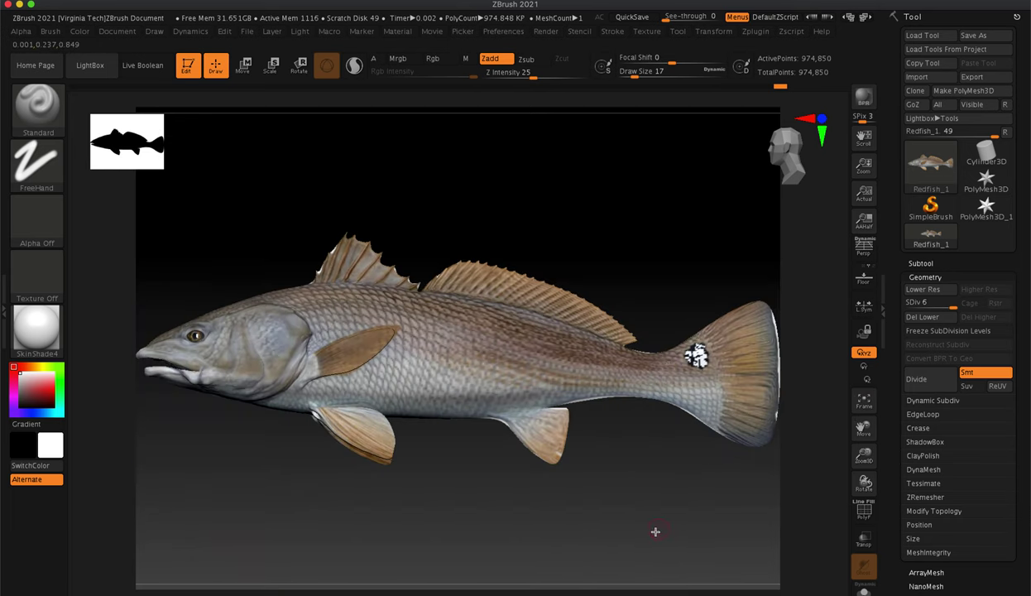
{"action": "mouse_move", "coordinate": [640, 542]}
{"action": "left_mouse_down"}
{"action": "mouse_move", "coordinate": [668, 544]}
{"action": "mouse_move", "coordinate": [650, 533]}
{"action": "left_mouse_up"}
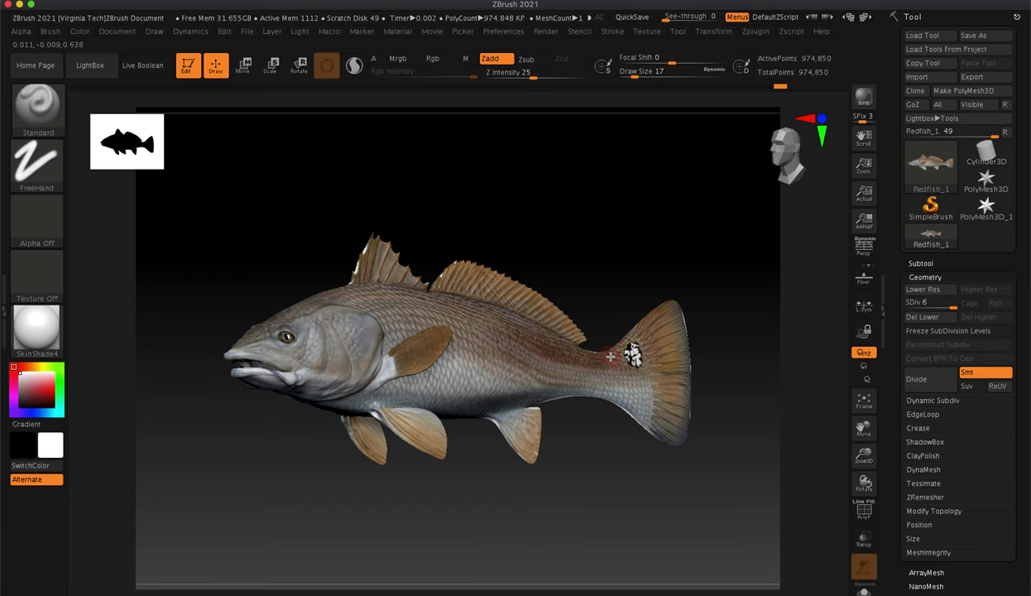
{"action": "left_click_drag", "start_coordinate": [613, 288], "coordinate": [596, 293]}
{"action": "left_click_drag", "start_coordinate": [549, 231], "coordinate": [556, 231]}
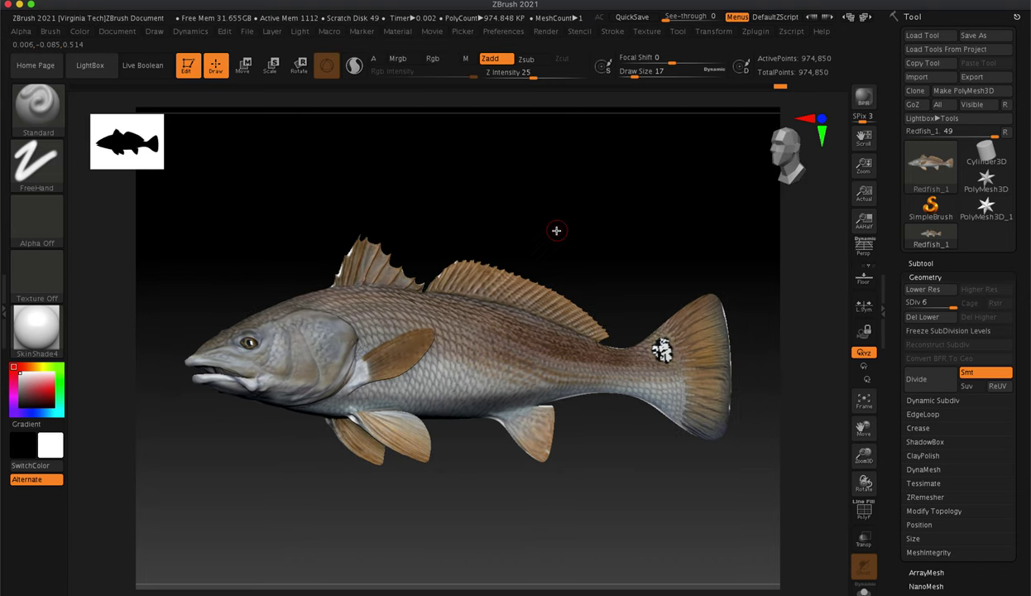
{"action": "left_click", "coordinate": [864, 402]}
{"action": "left_click_drag", "start_coordinate": [864, 454], "coordinate": [821, 383]}
{"action": "left_click_drag", "start_coordinate": [697, 386], "coordinate": [702, 397]}
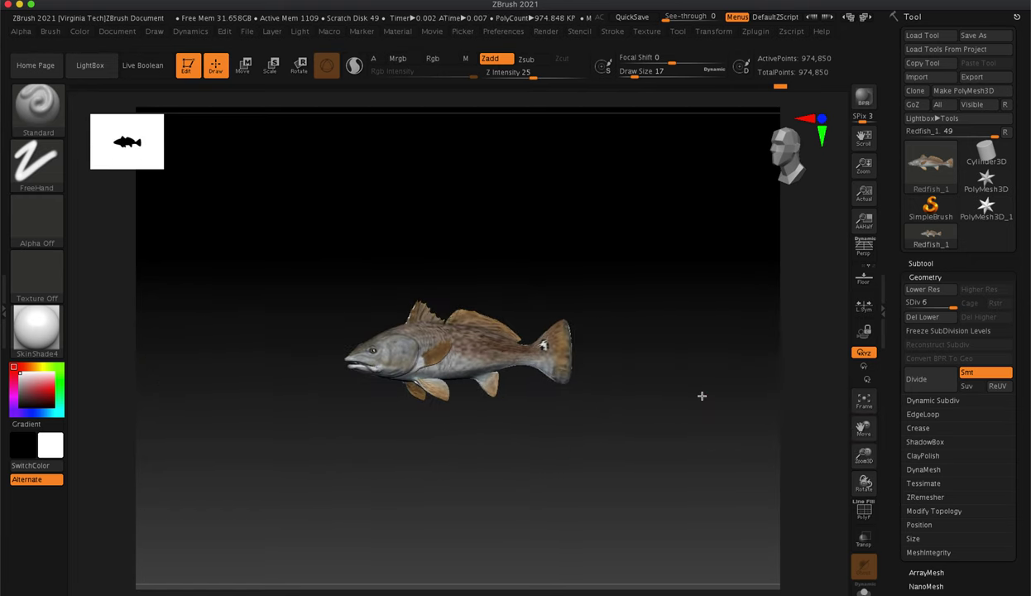